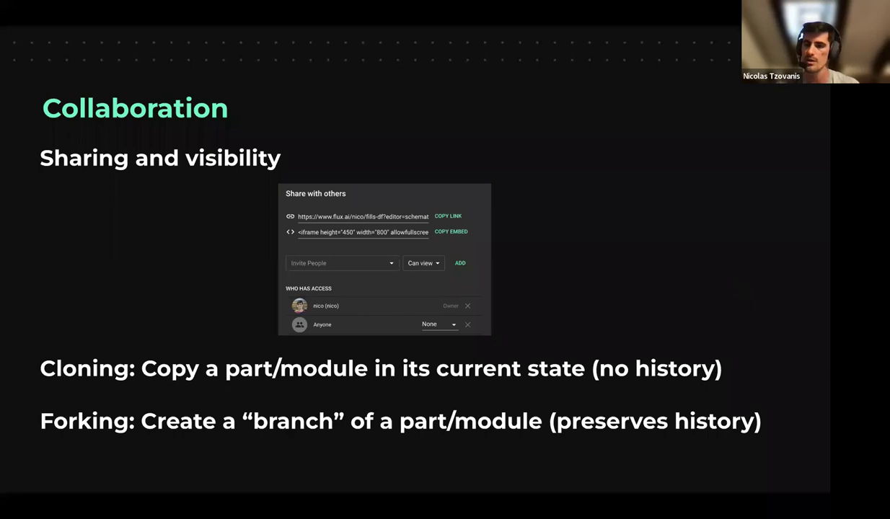
# Advance to slide 16, 'Let's see this in action', and exit the slideshow to the editor.
pyautogui.press('Right')
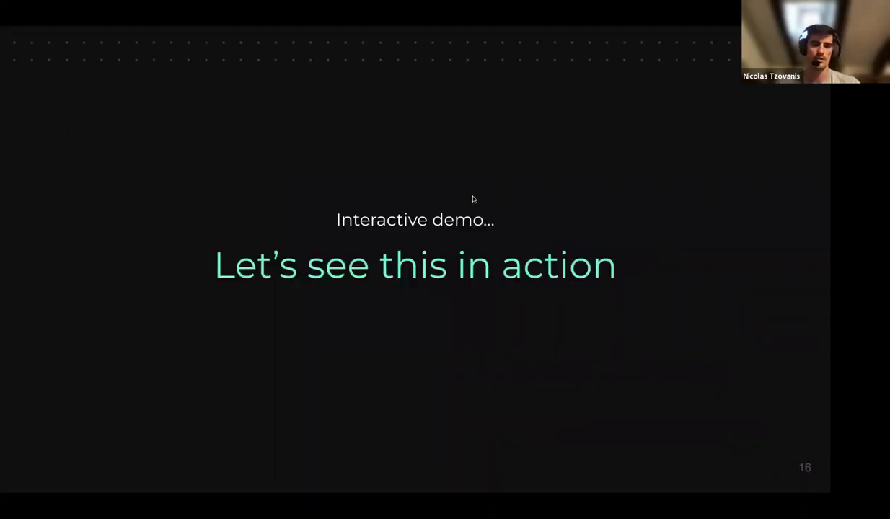
pyautogui.press('Escape')
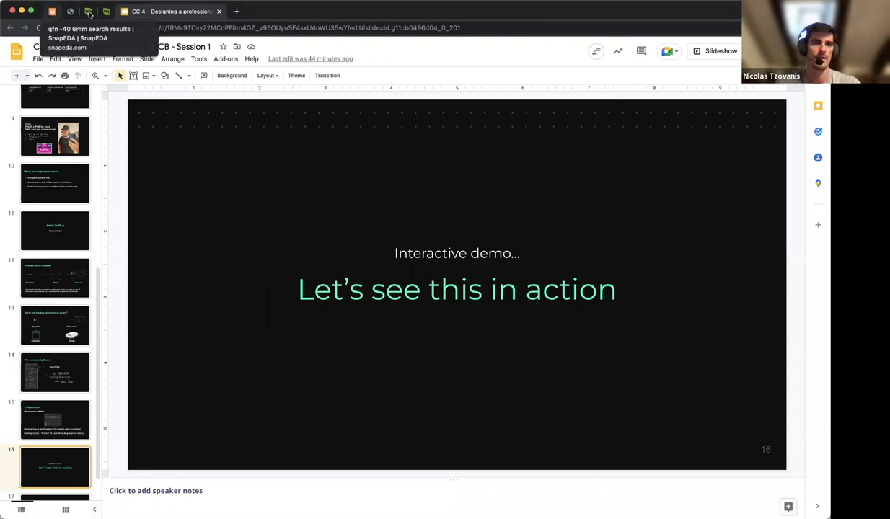
# Browse the Li-ion Battery HAT product photos on Waveshare, then select the page address.
pyautogui.click(90, 13)
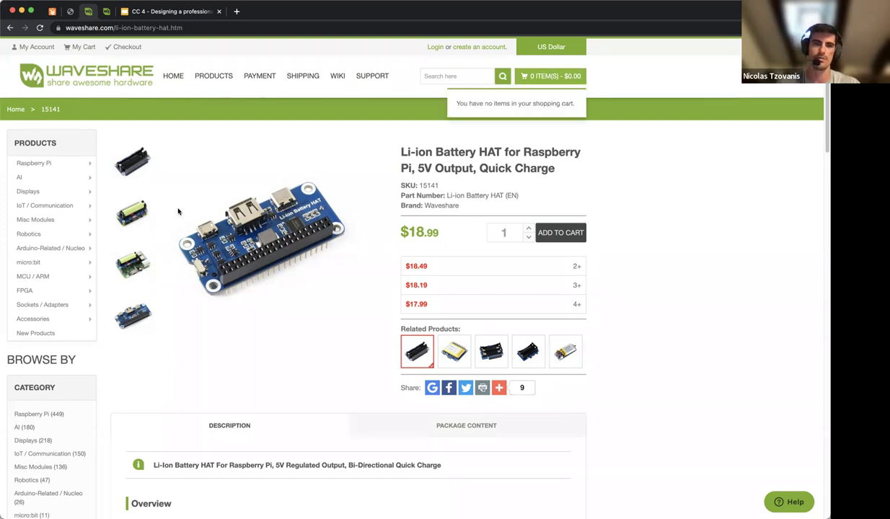
pyautogui.click(318, 177)
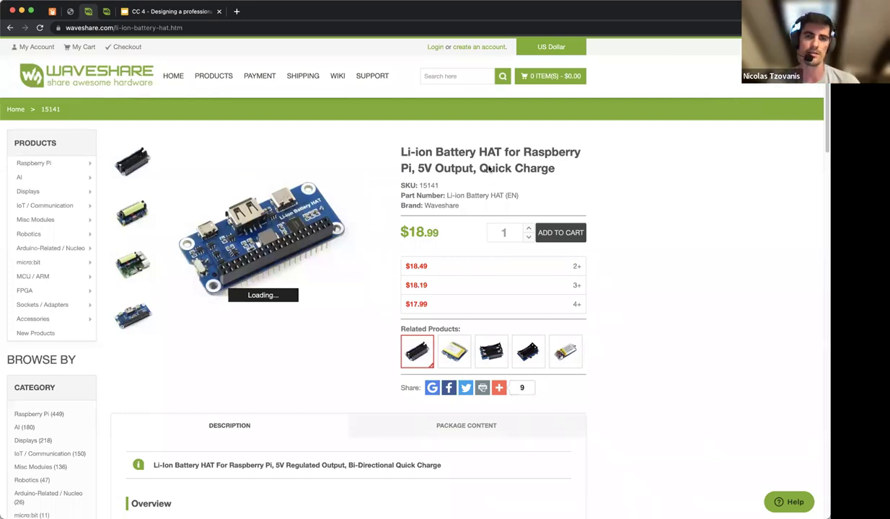
pyautogui.click(130, 213)
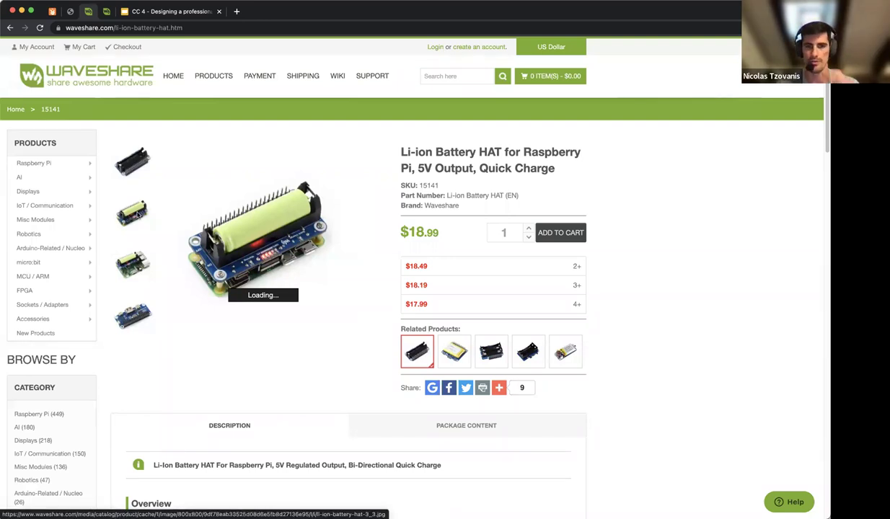
pyautogui.click(281, 30)
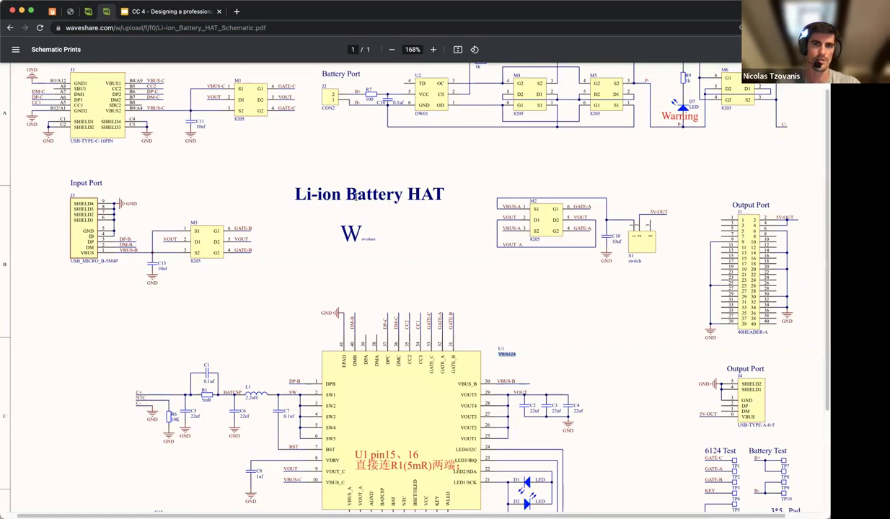
pyautogui.scroll(2, 396, 198)
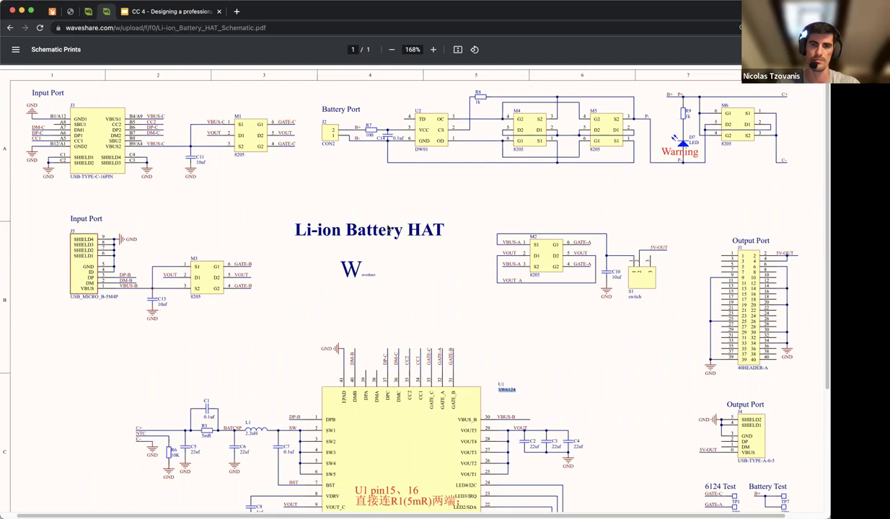
pyautogui.scroll(-8, 416, 248)
pyautogui.scroll(2, 414, 247)
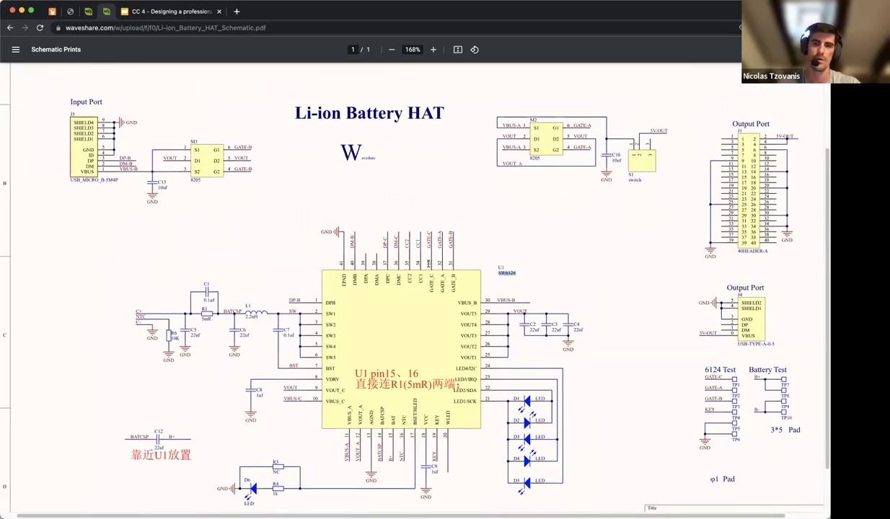
pyautogui.keyDown('ctrl'); pyautogui.scroll(-10, 427, 264); pyautogui.keyUp('ctrl')
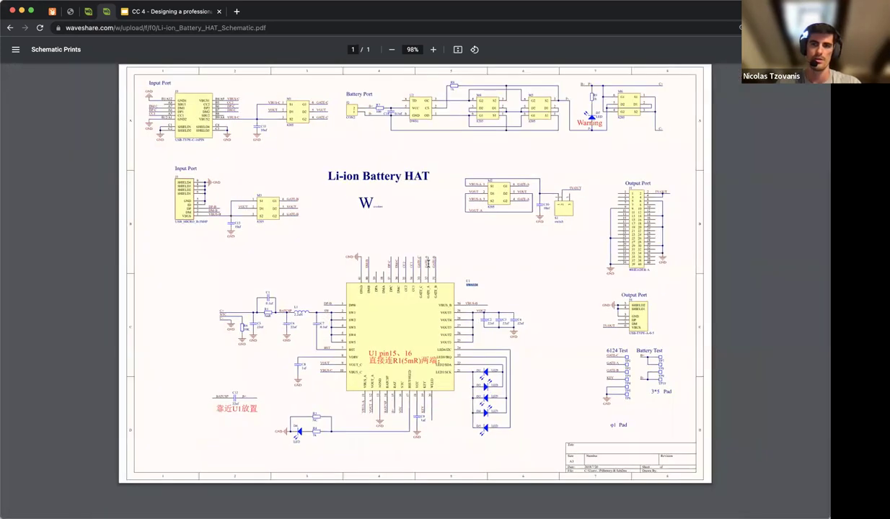
pyautogui.keyDown('ctrl'); pyautogui.scroll(3, 428, 264); pyautogui.keyUp('ctrl')
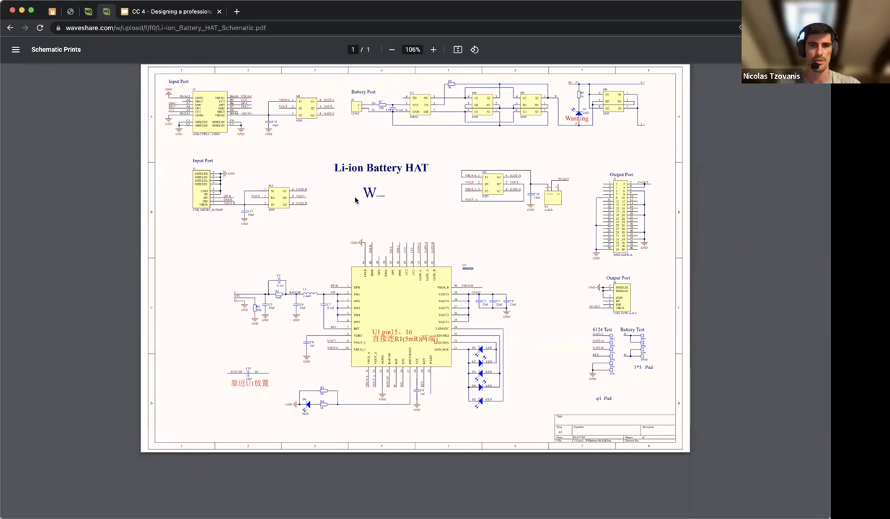
pyautogui.scroll(2, 415, 115)
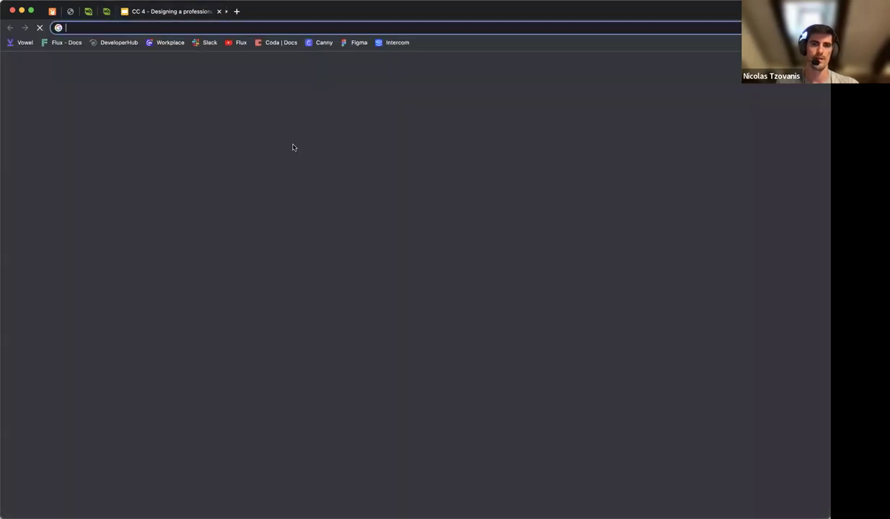
# Go to flux.ai in a new tab and create a new blank project.
pyautogui.press('super+t')
pyautogui.write('flu')
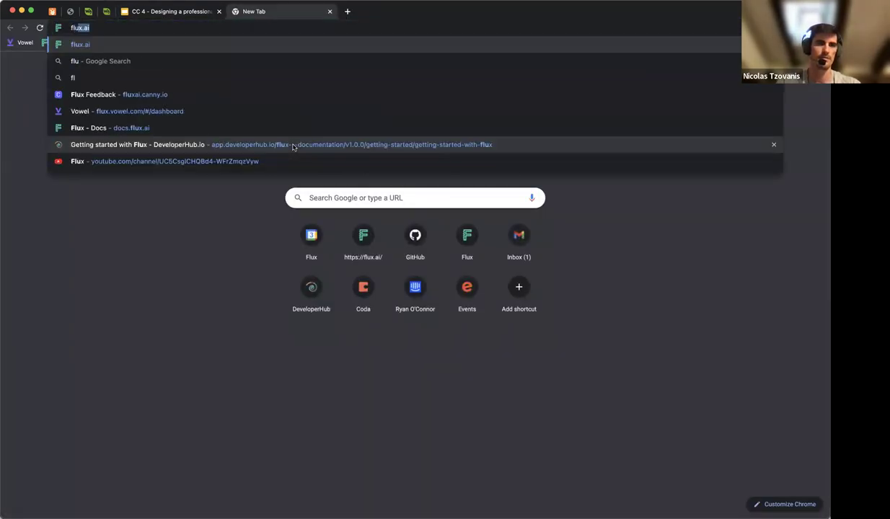
pyautogui.press('Return')
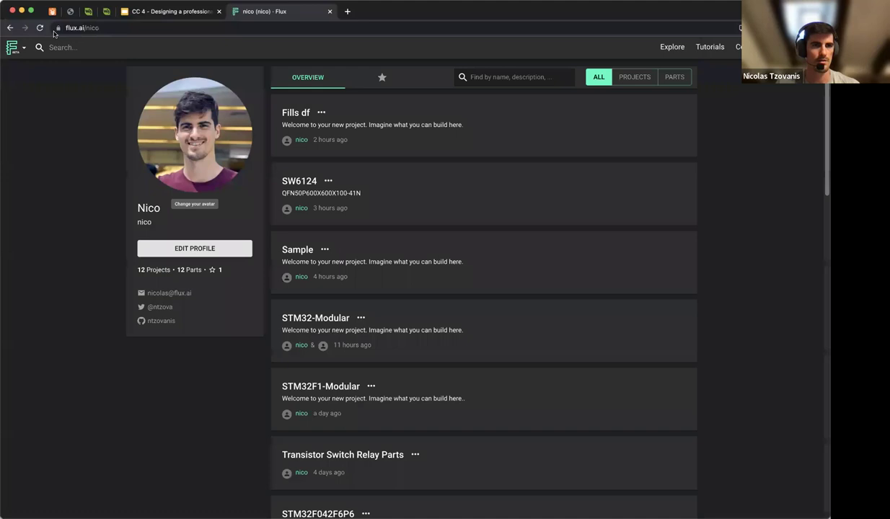
pyautogui.click(16, 47)
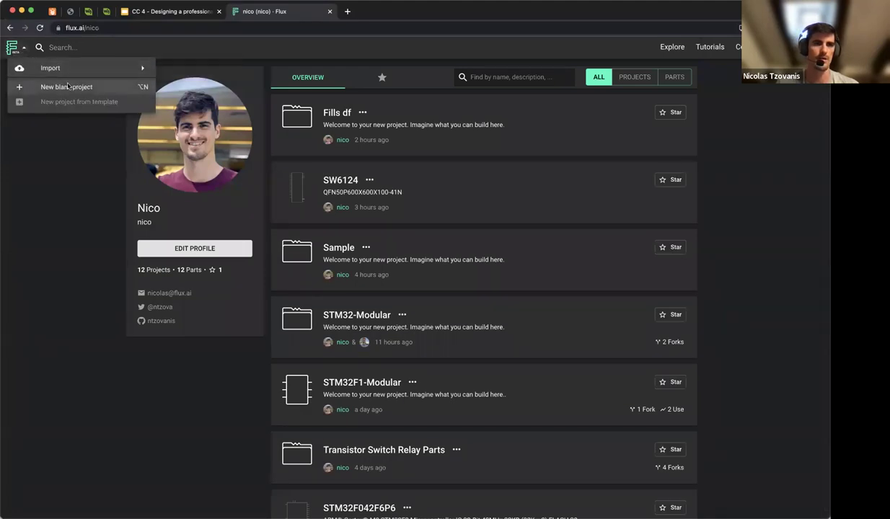
pyautogui.click(67, 86)
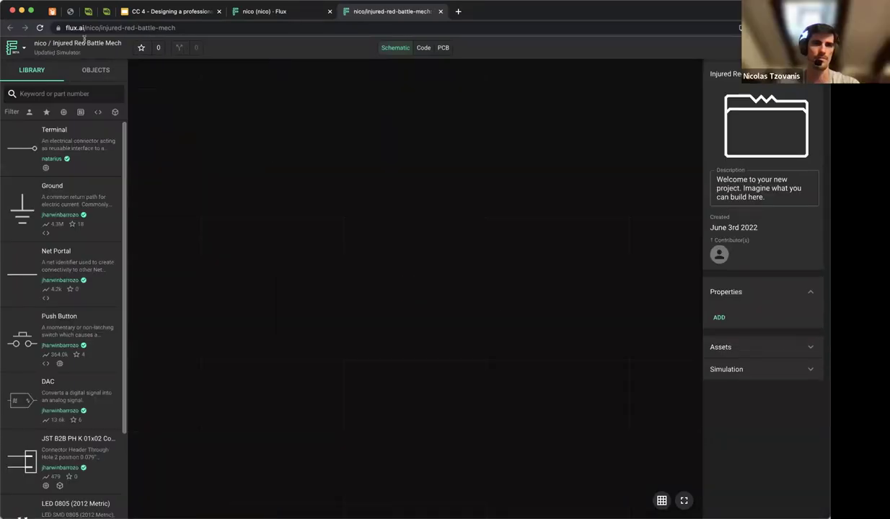
# Rename the new project to 'RPi BMS'.
pyautogui.click(99, 43)
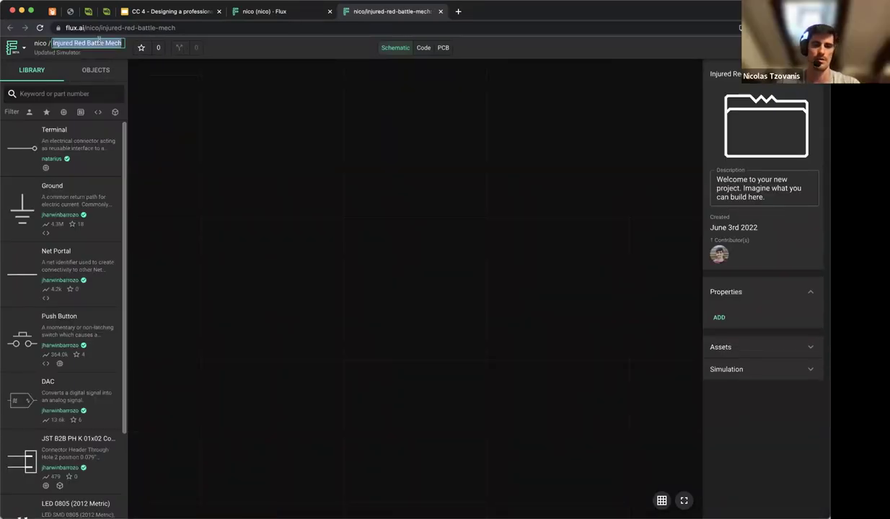
pyautogui.write('RPU')
pyautogui.press('BackSpace')
pyautogui.write('I-BMS')
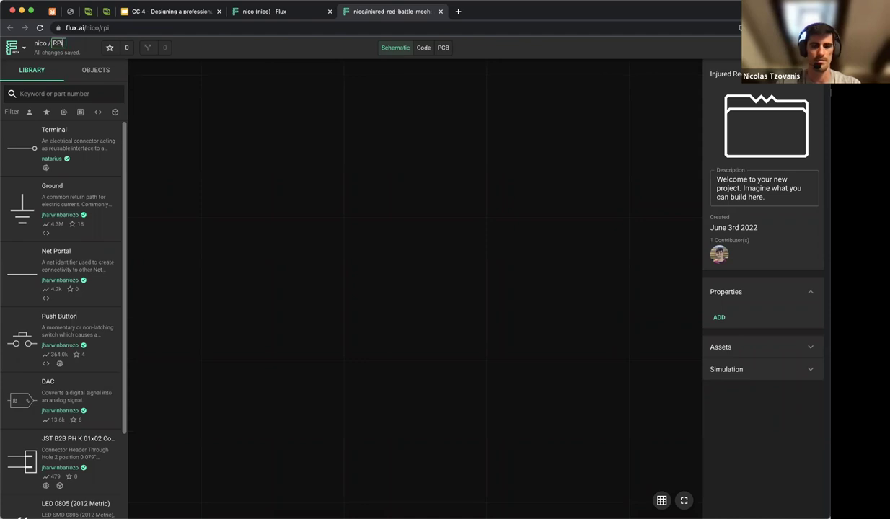
pyautogui.click(273, 176)
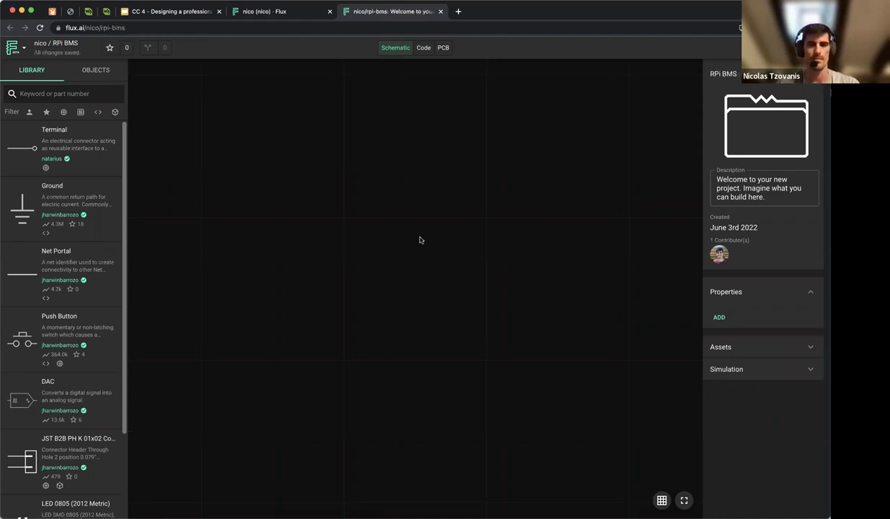
# Fit the empty RPi BMS schematic to view, then return to the Waveshare schematic PDF.
pyautogui.click(682, 500)
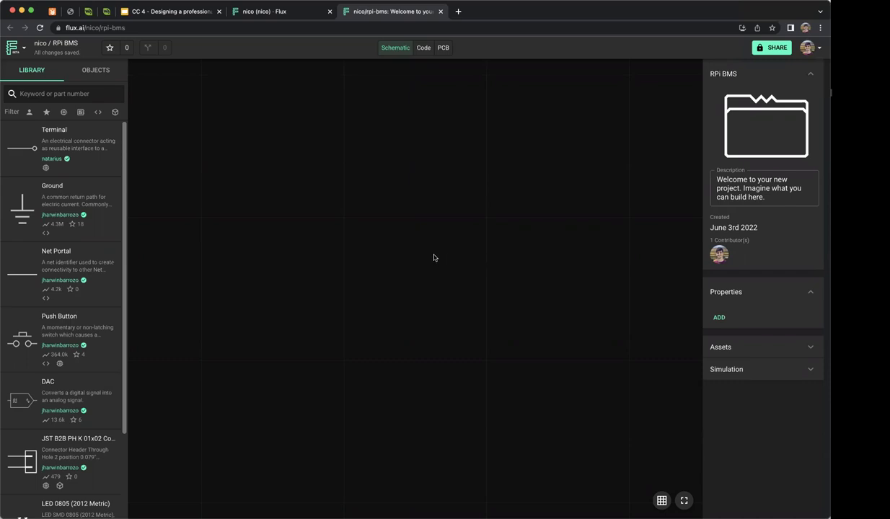
pyautogui.click(107, 12)
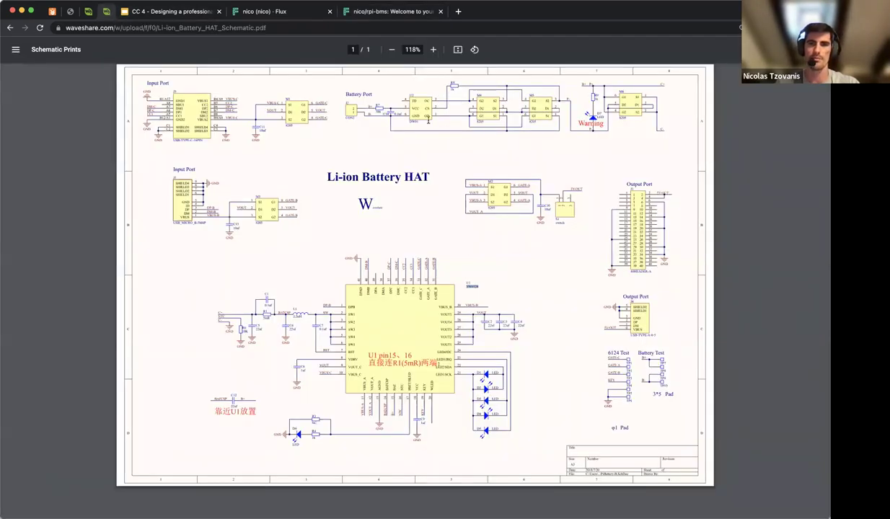
# Zoom into the Battery Port circuit of the PDF, then return to the RPi BMS project.
pyautogui.scroll(5, 429, 121)
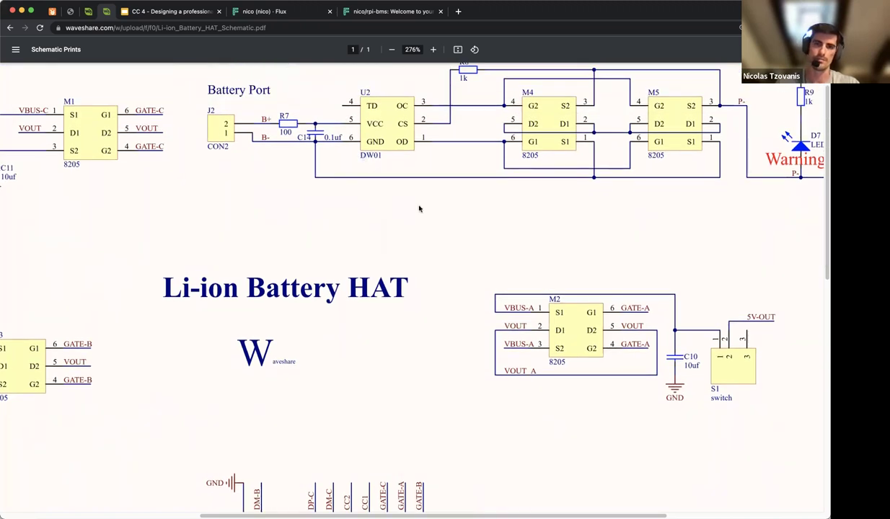
pyautogui.click(393, 13)
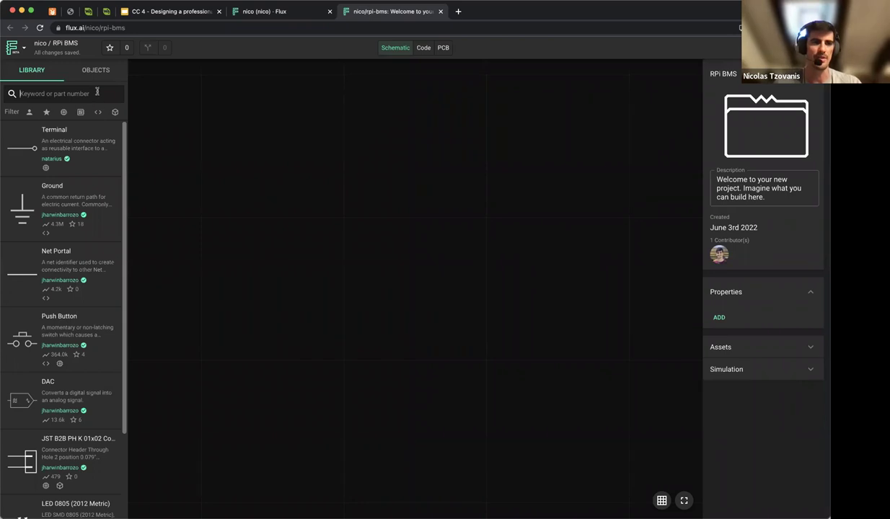
# Search the library for 'dw' and place the DW01A chip on the schematic as IC1.
pyautogui.write('dw01')
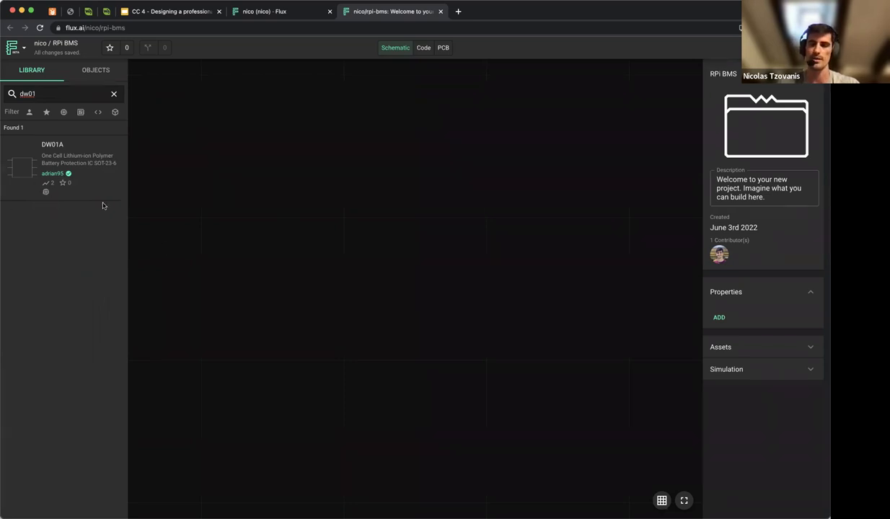
pyautogui.moveTo(44, 155); pyautogui.dragTo(405, 214)
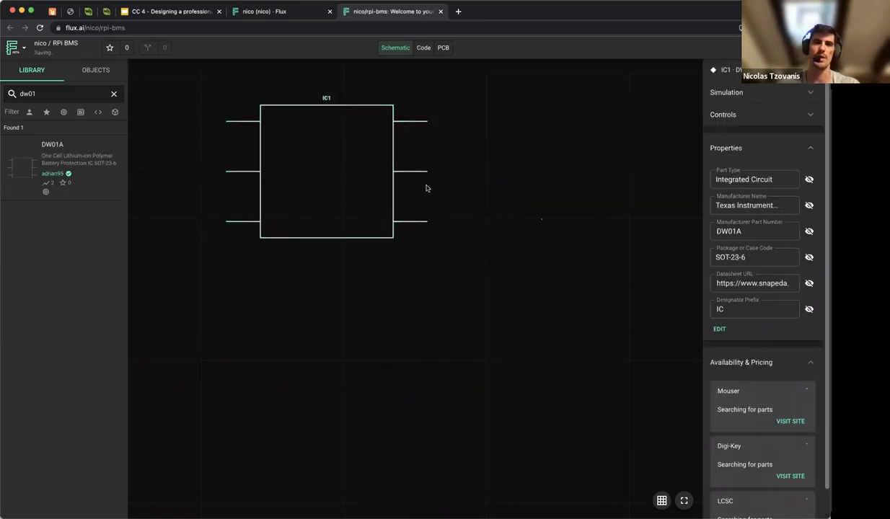
pyautogui.click(427, 184)
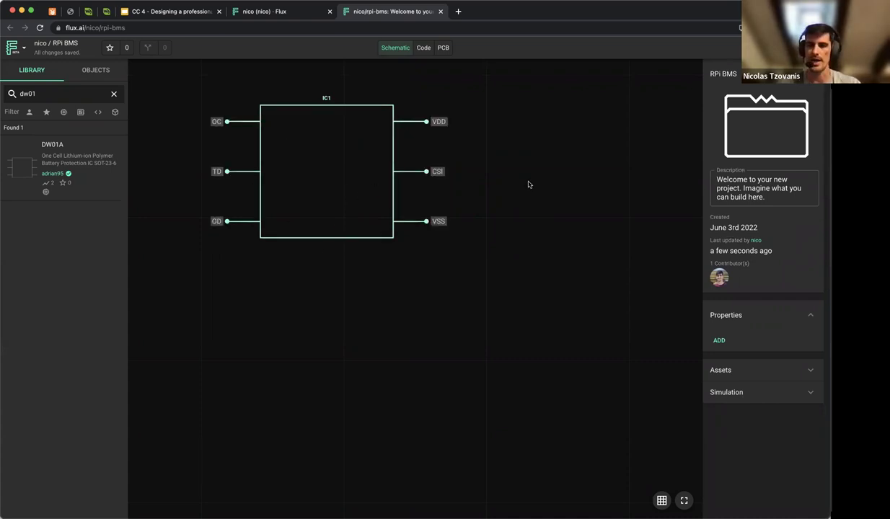
# Open IC1's DW01A part page from its right-click menu.
pyautogui.click(337, 180)
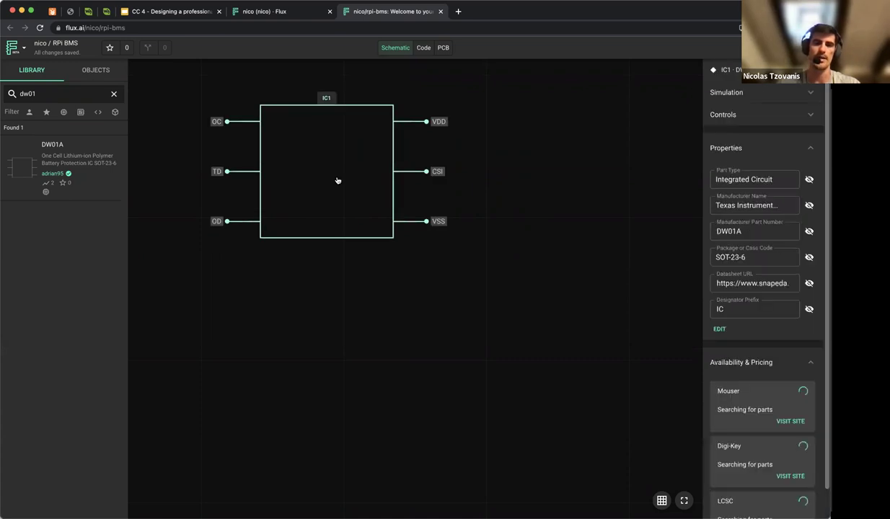
pyautogui.rightClick(337, 180)
pyautogui.click(390, 238)
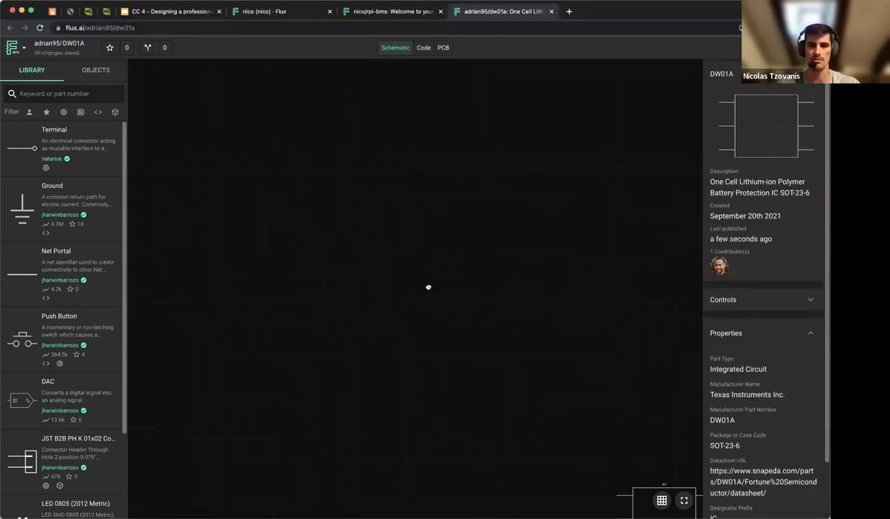
# Inspect the DW01A part's PCB layout in 3D and 2D, then close its tab.
pyautogui.click(685, 501)
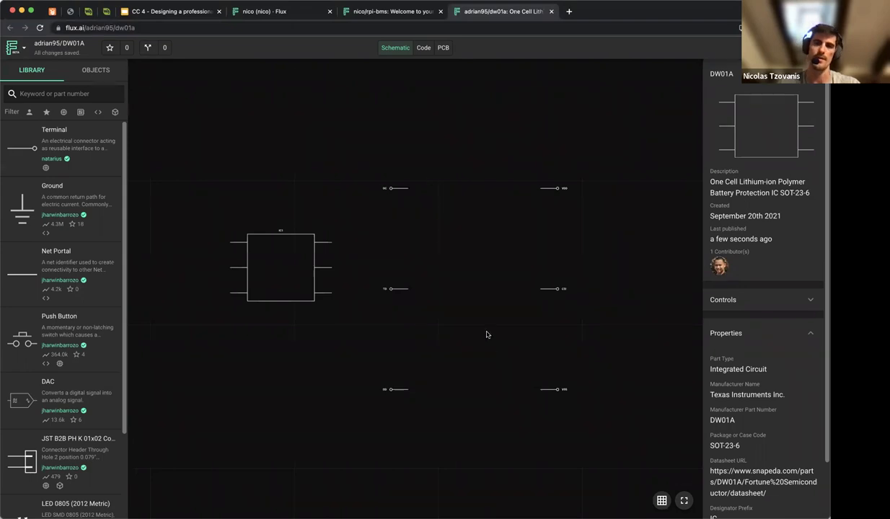
pyautogui.click(445, 48)
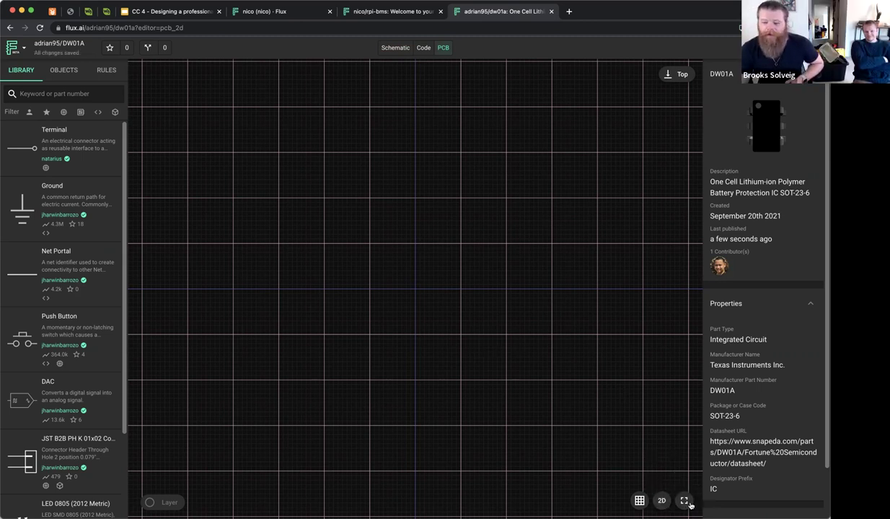
pyautogui.click(661, 501)
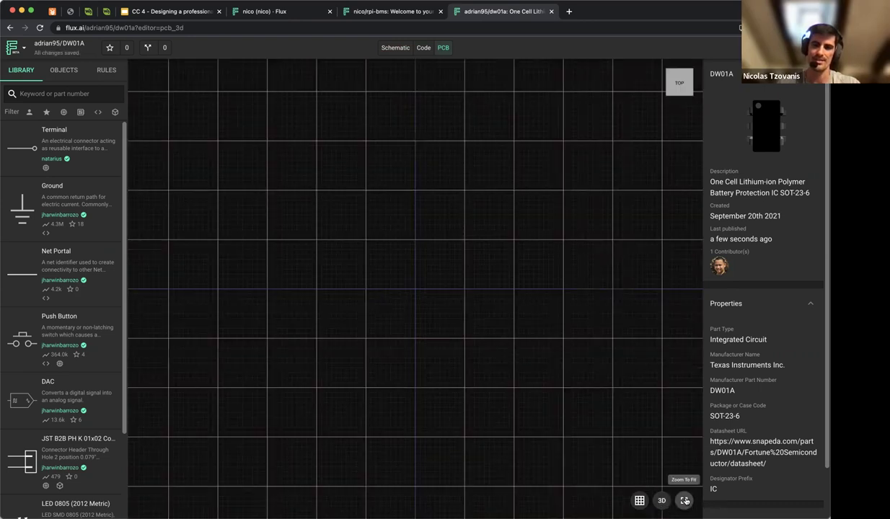
pyautogui.click(683, 500)
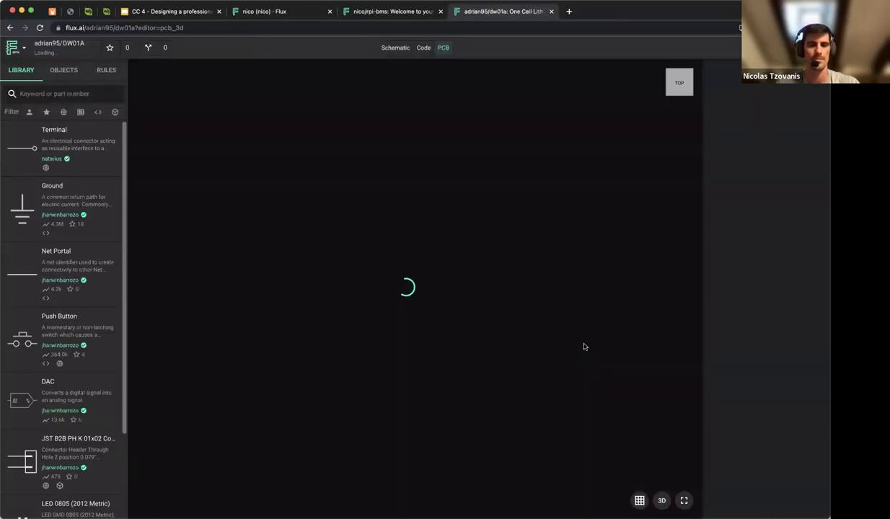
pyautogui.click(663, 503)
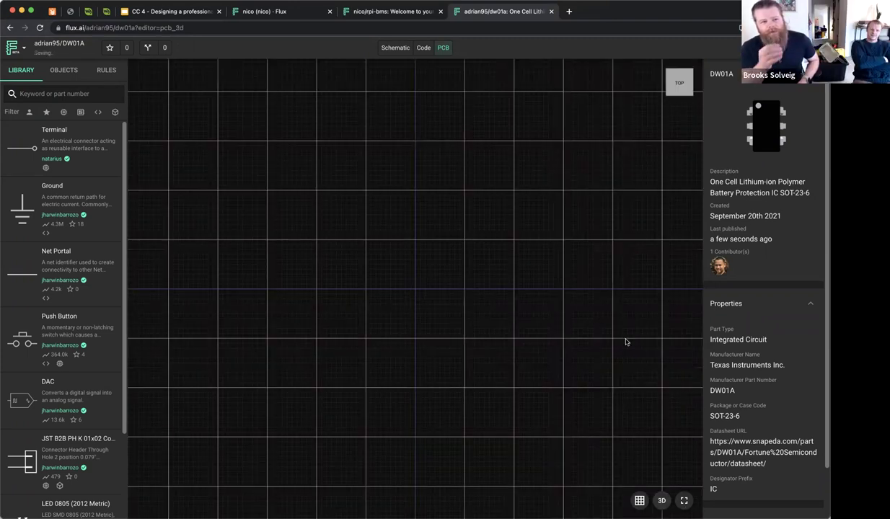
pyautogui.press('super+w')
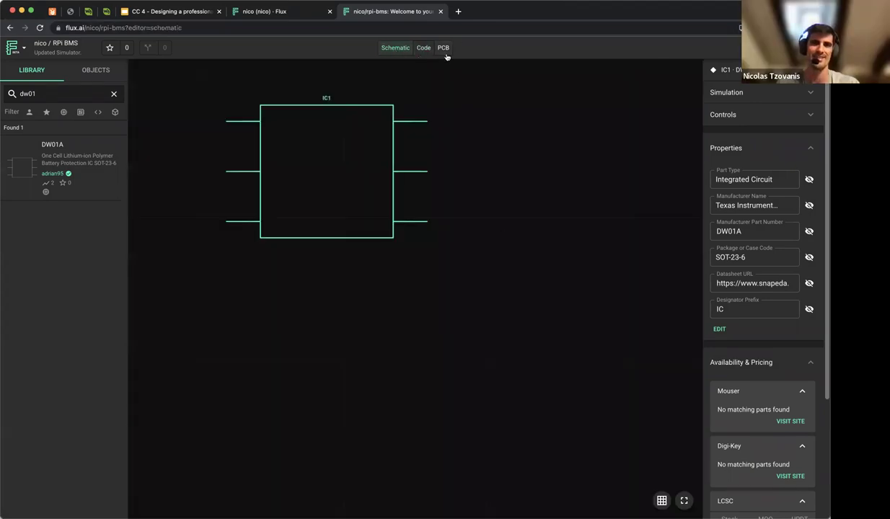
# View the RPi BMS board layout, reload the editor, and inspect the board in 3D.
pyautogui.rightClick(353, 157)
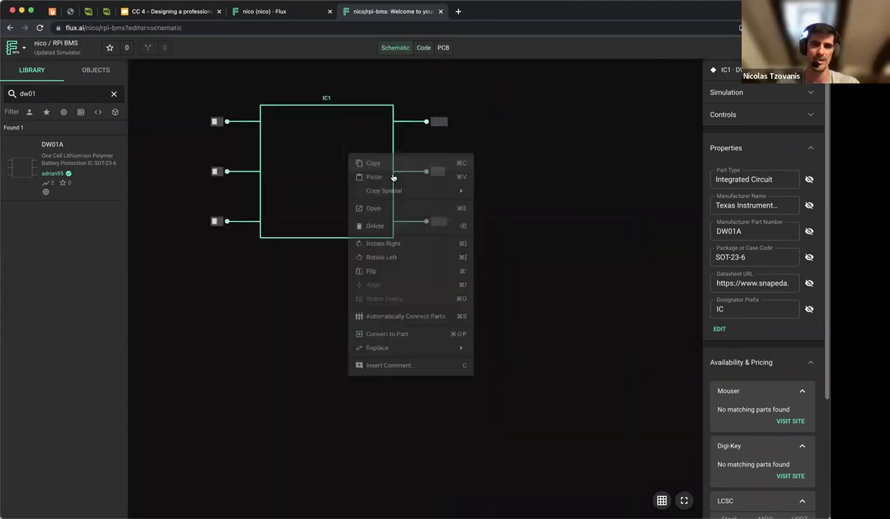
pyautogui.click(443, 48)
pyautogui.click(443, 48)
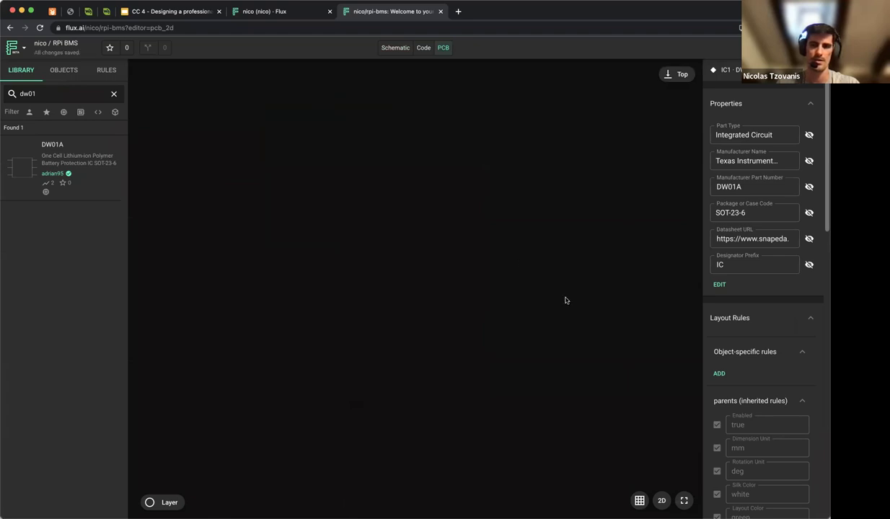
pyautogui.click(369, 271)
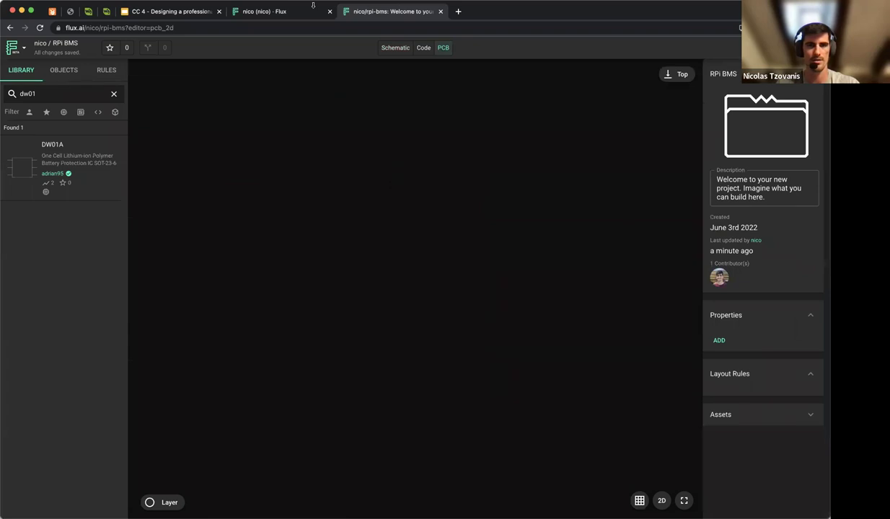
pyautogui.press('super+r')
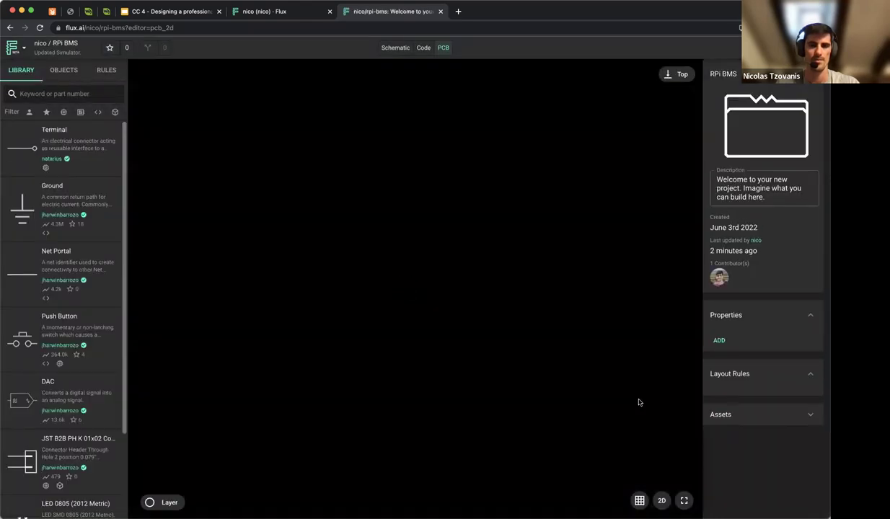
pyautogui.click(661, 501)
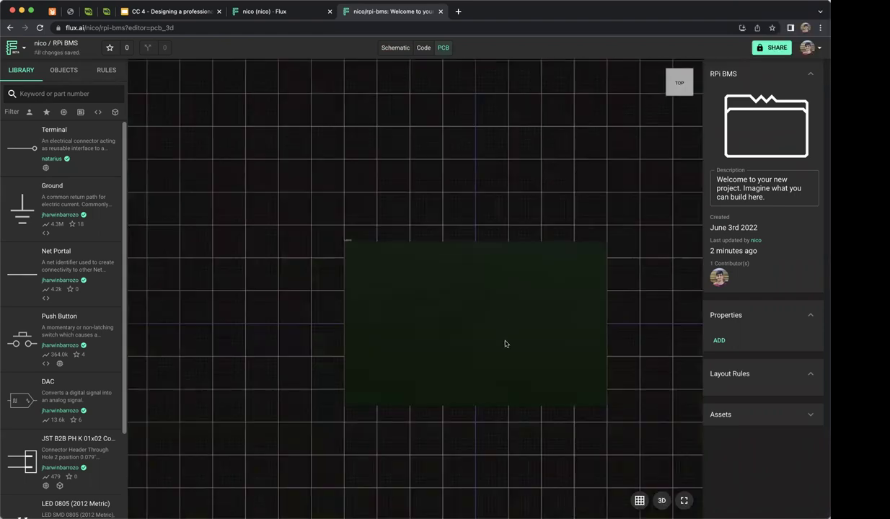
pyautogui.scroll(5, 492, 329)
pyautogui.scroll(-2, 501, 343)
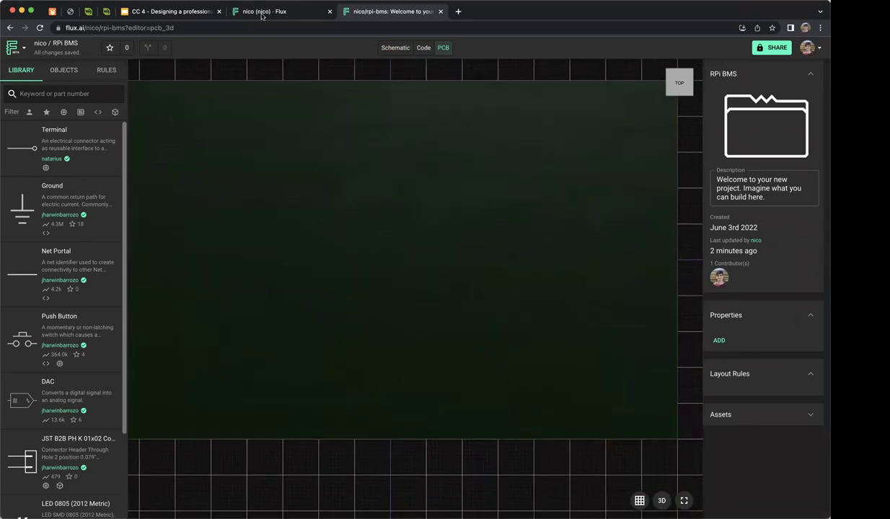
# Back on the RPi BMS schematic, delete IC1.
pyautogui.click(262, 13)
pyautogui.click(395, 12)
pyautogui.click(395, 48)
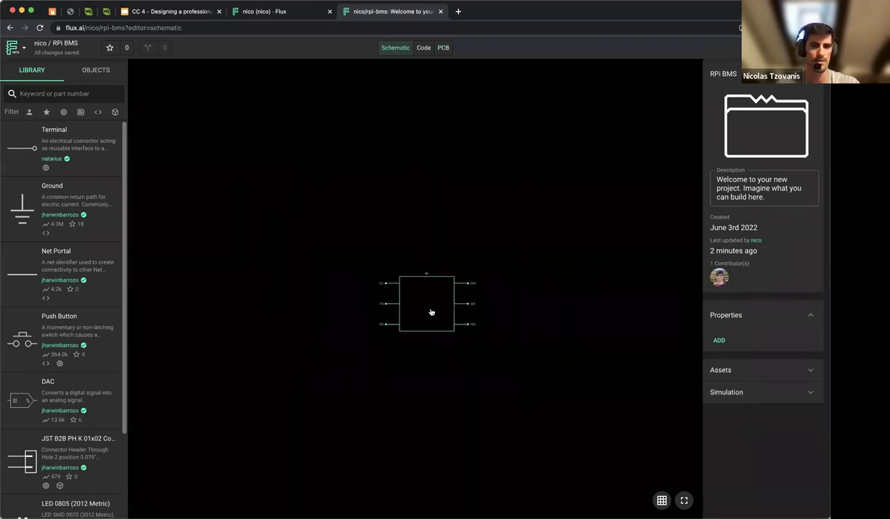
pyautogui.click(451, 280)
pyautogui.press('Delete')
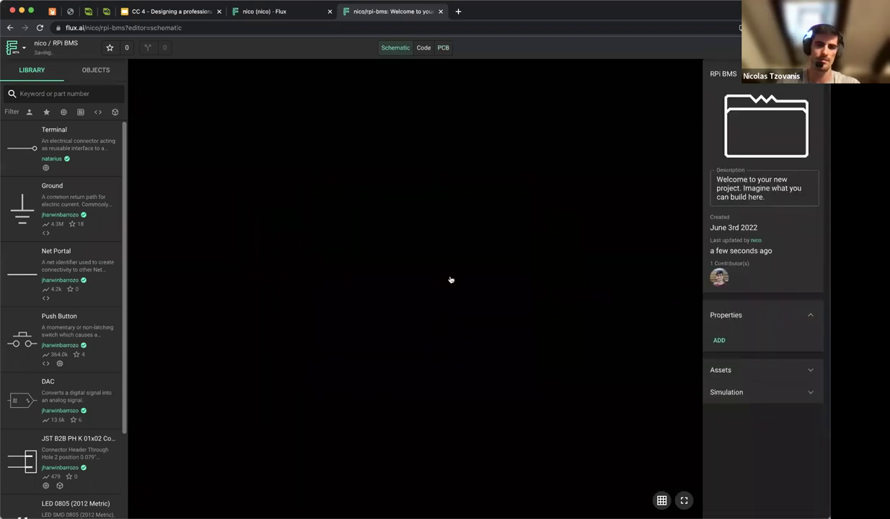
# Search 'dw01', place a new DW01A part, and open it in a new tab.
pyautogui.click(74, 94)
pyautogui.write('dw01')
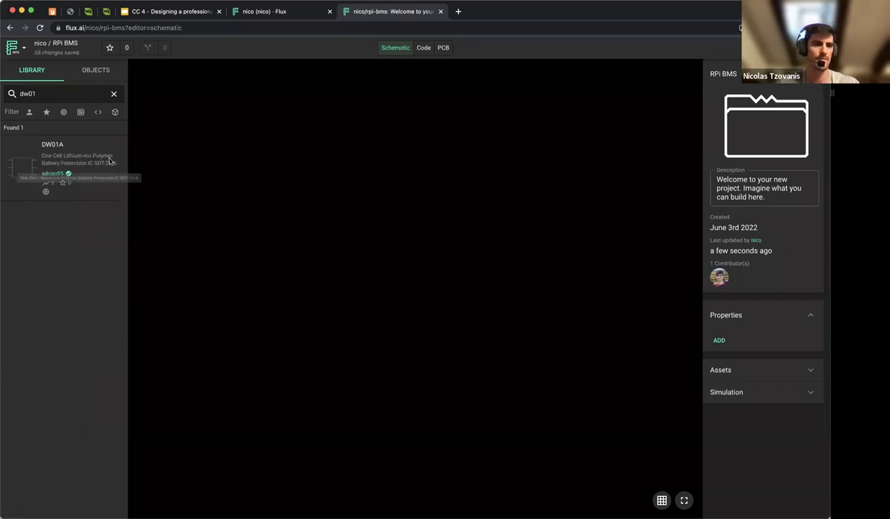
pyautogui.moveTo(21, 168); pyautogui.dragTo(397, 213)
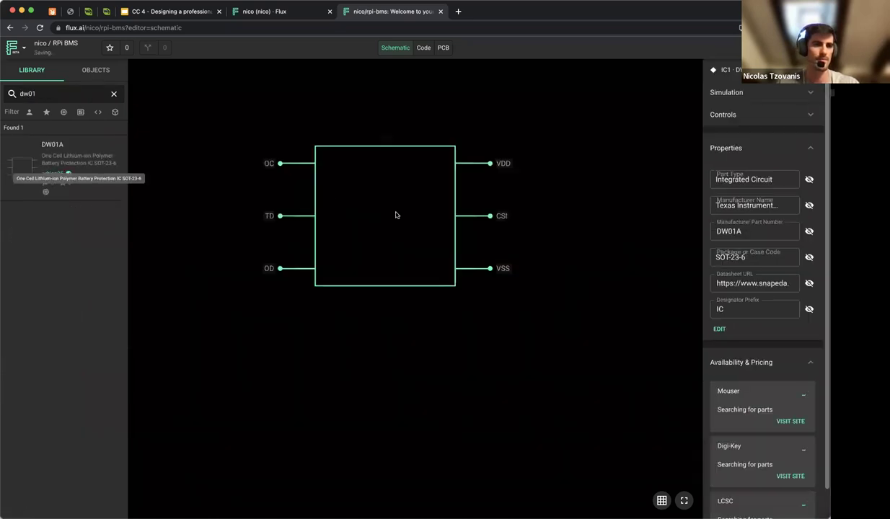
pyautogui.click(561, 224)
pyautogui.click(421, 209)
pyautogui.rightClick(421, 208)
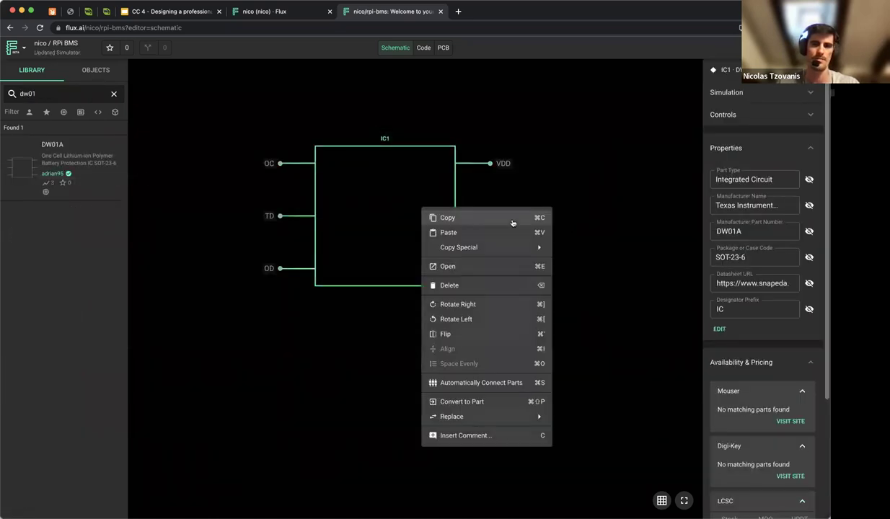
pyautogui.click(498, 268)
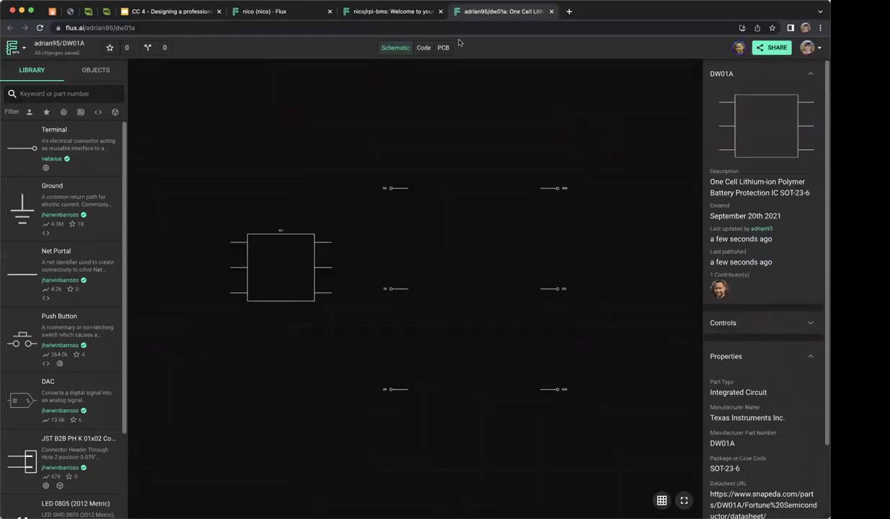
# Check the DW01A part's board layout, reopen it in another tab, and switch that view to 2D.
pyautogui.rightClick(281, 274)
pyautogui.click(442, 48)
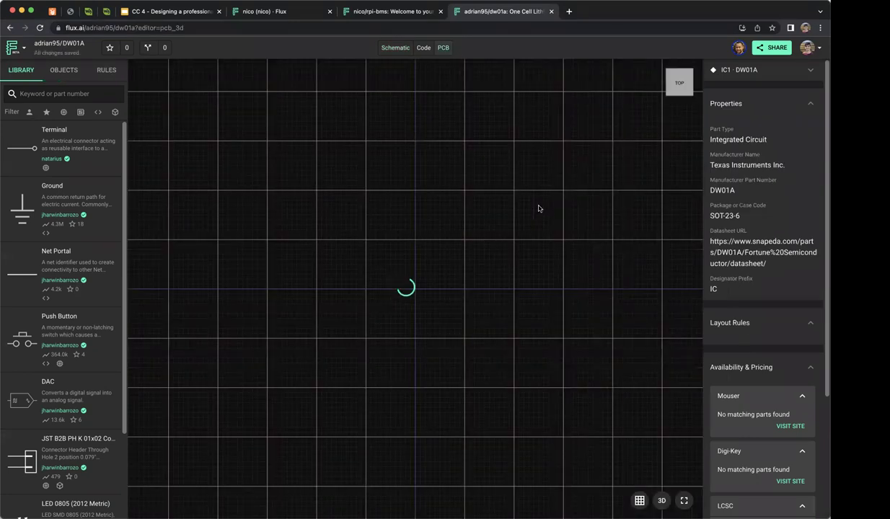
pyautogui.click(394, 49)
pyautogui.rightClick(292, 256)
pyautogui.click(339, 310)
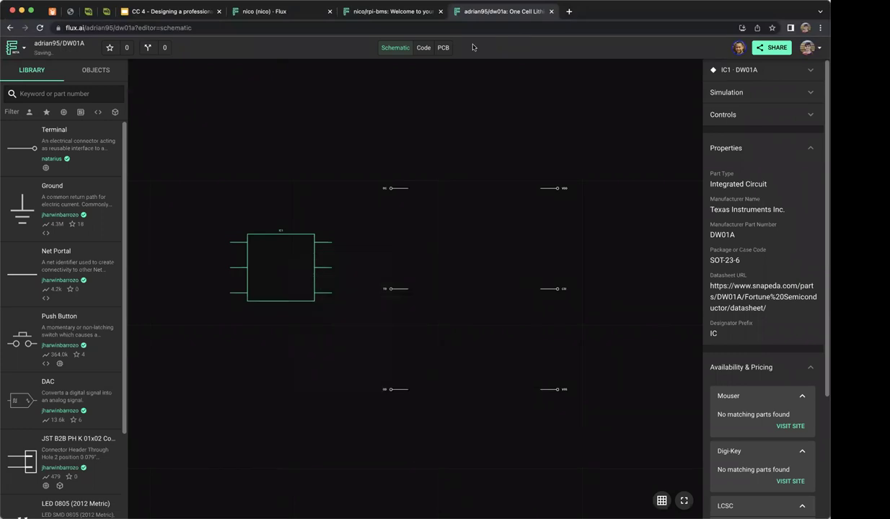
pyautogui.click(525, 12)
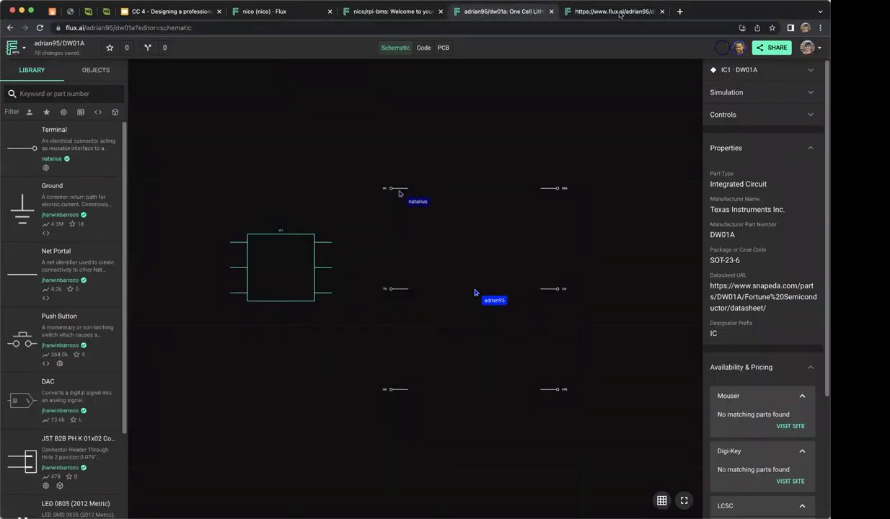
pyautogui.click(599, 12)
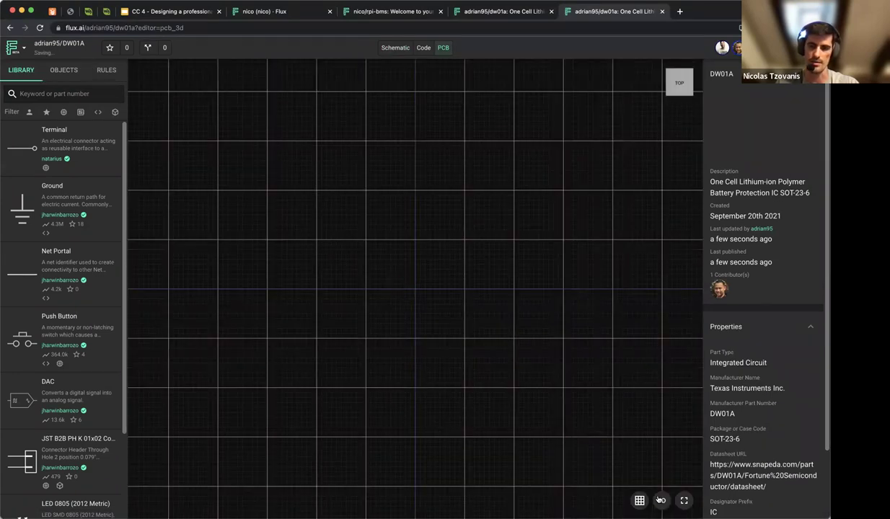
pyautogui.click(661, 501)
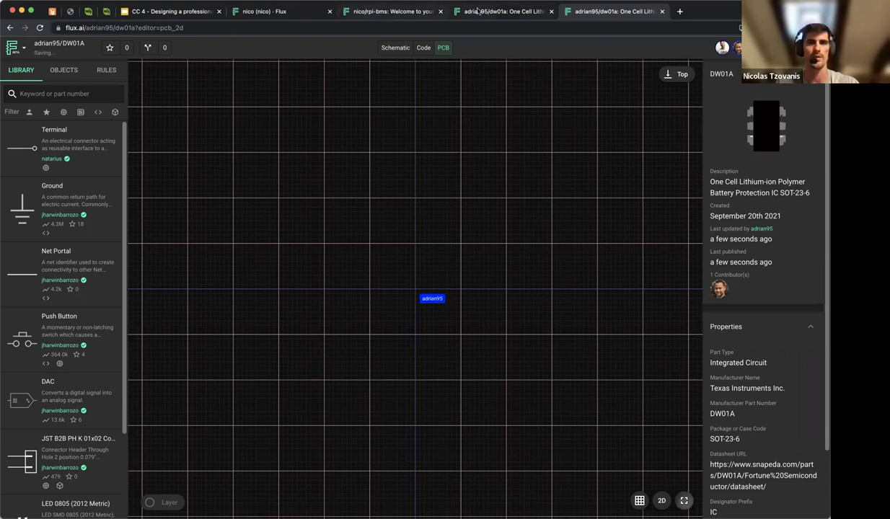
# Close both DW01A part tabs, cancelling the Leave site prompt.
pyautogui.click(551, 11)
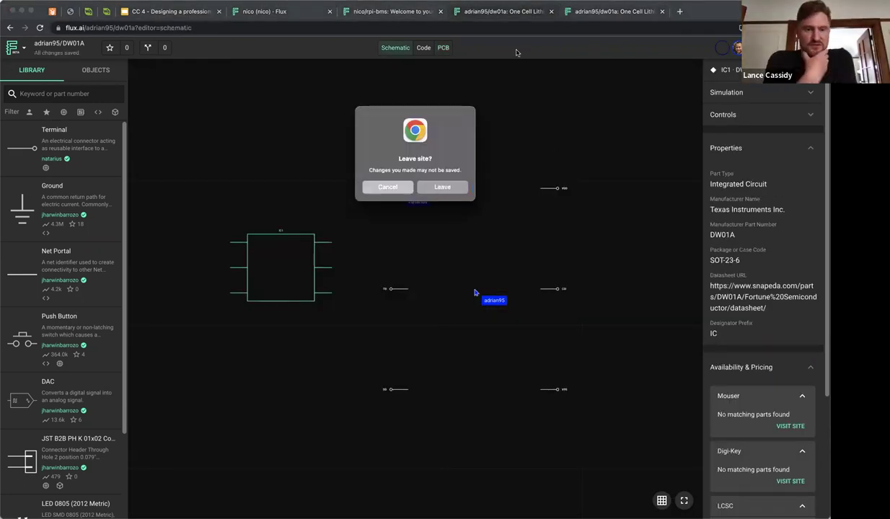
pyautogui.click(387, 187)
pyautogui.click(551, 10)
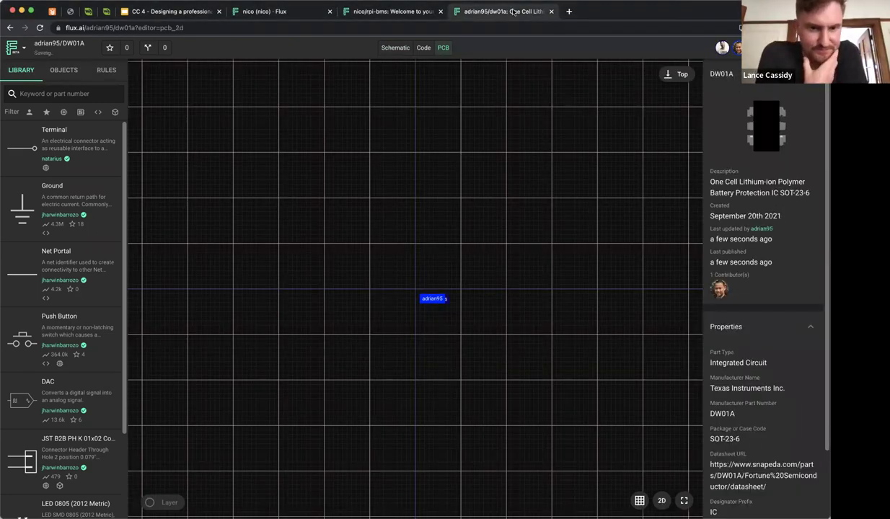
pyautogui.click(551, 11)
# Select IC1 in the RPi BMS schematic and delete it.
pyautogui.click(494, 113)
pyautogui.scroll(-5, 455, 153)
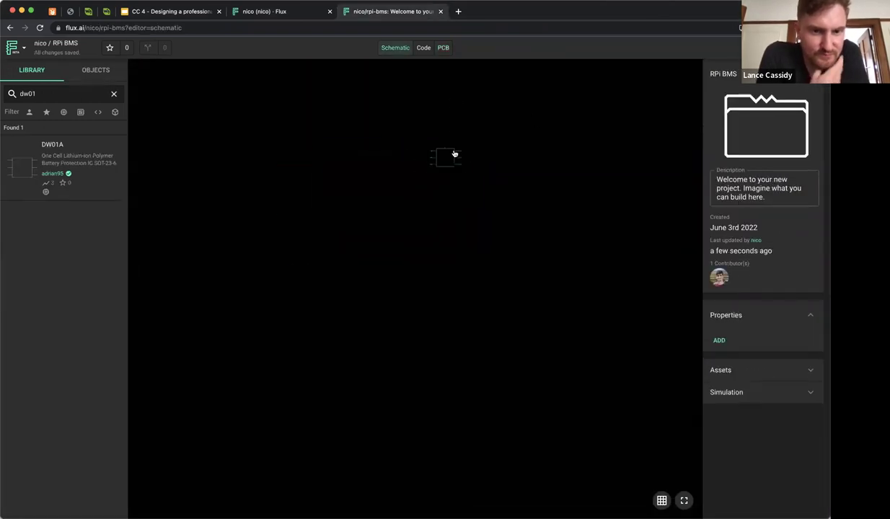
pyautogui.click(455, 171)
pyautogui.press('Delete')
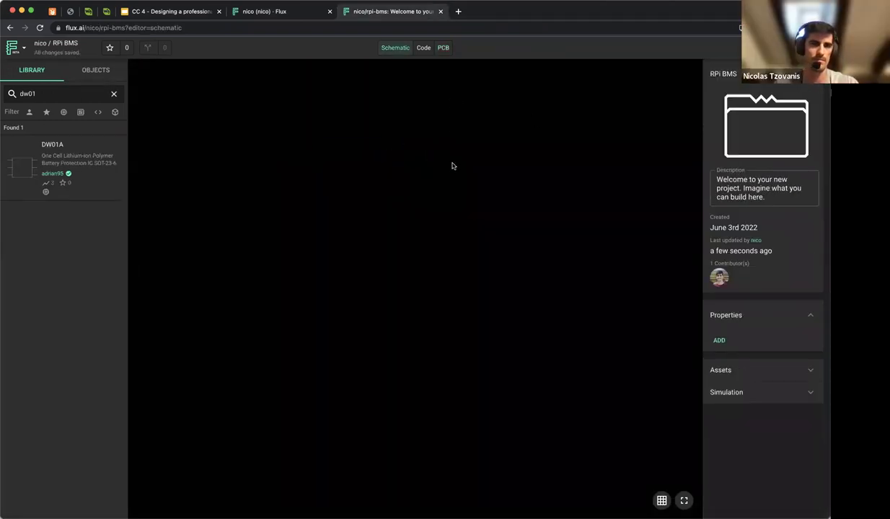
# Find the 8205 MOSFET label in the Battery Port schematic PDF, then open a new browser tab.
pyautogui.click(279, 20)
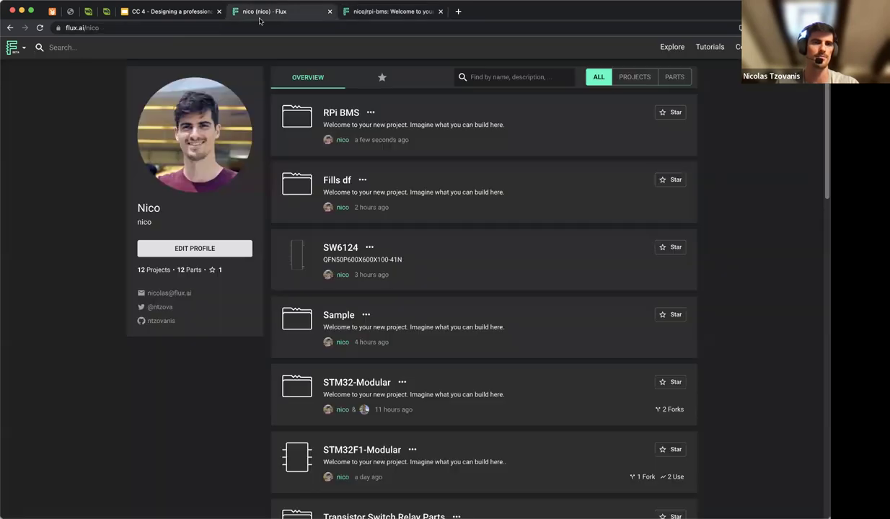
pyautogui.click(106, 11)
pyautogui.scroll(-1, 461, 217)
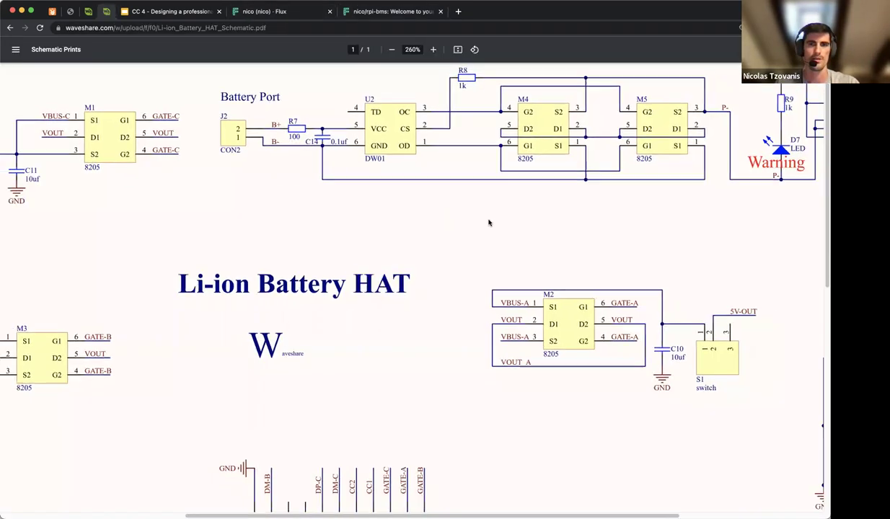
pyautogui.scroll(-5, 480, 209)
pyautogui.scroll(6, 480, 200)
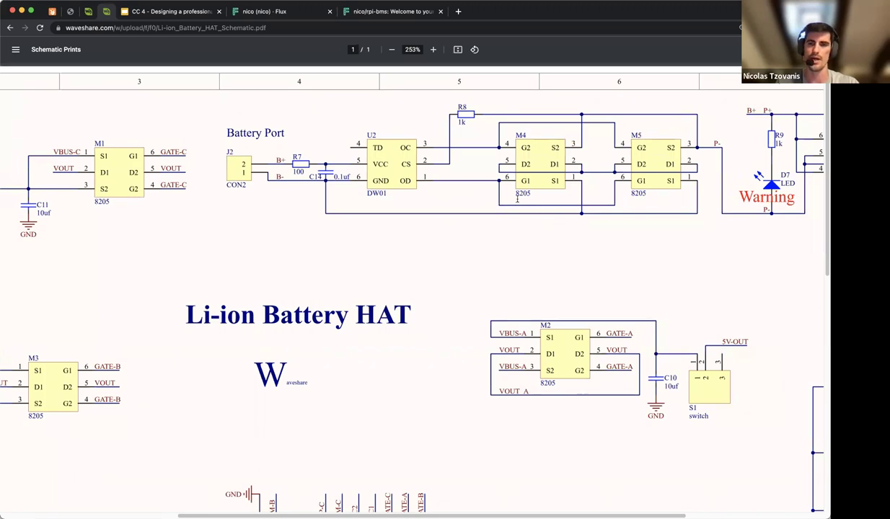
pyautogui.moveTo(516, 194); pyautogui.dragTo(530, 195)
pyautogui.press('super+c')
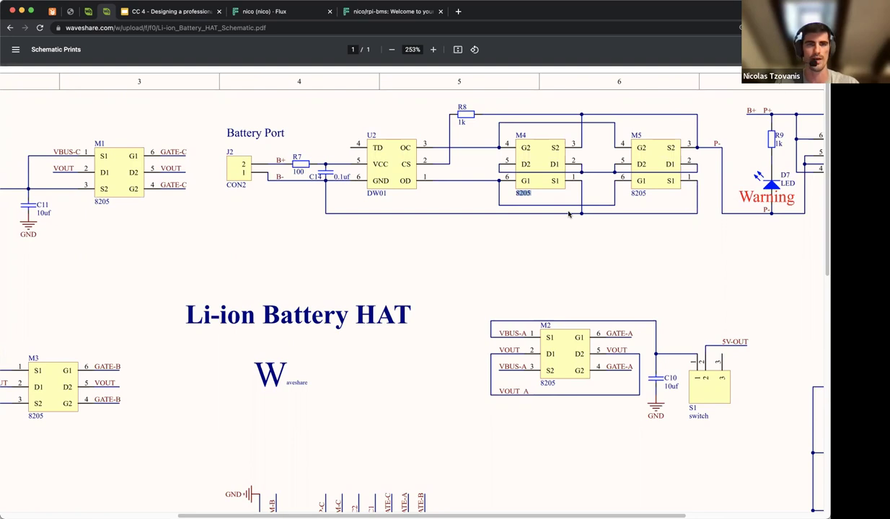
pyautogui.press('super+t')
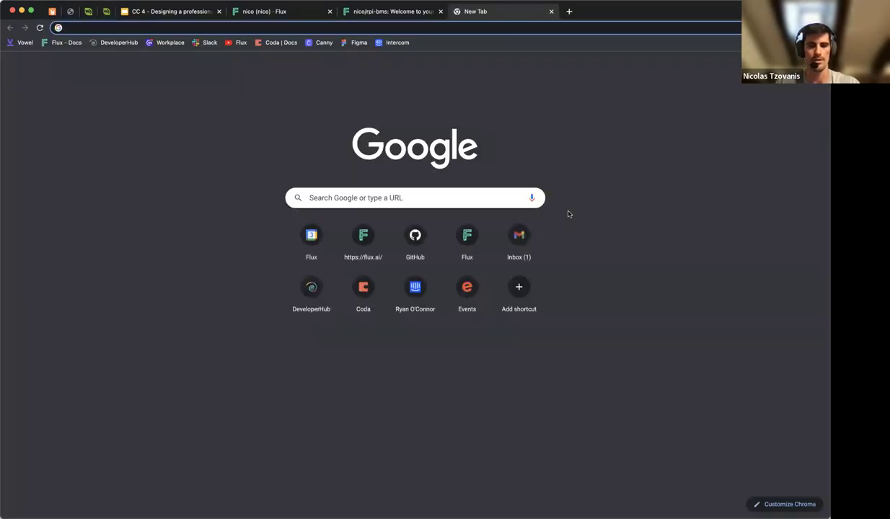
# Google '8205 transistor', confirm it is a dual N-channel MOSFET, and close the results tab.
pyautogui.press('super+v')
pyautogui.write('tran')
pyautogui.press('Return')
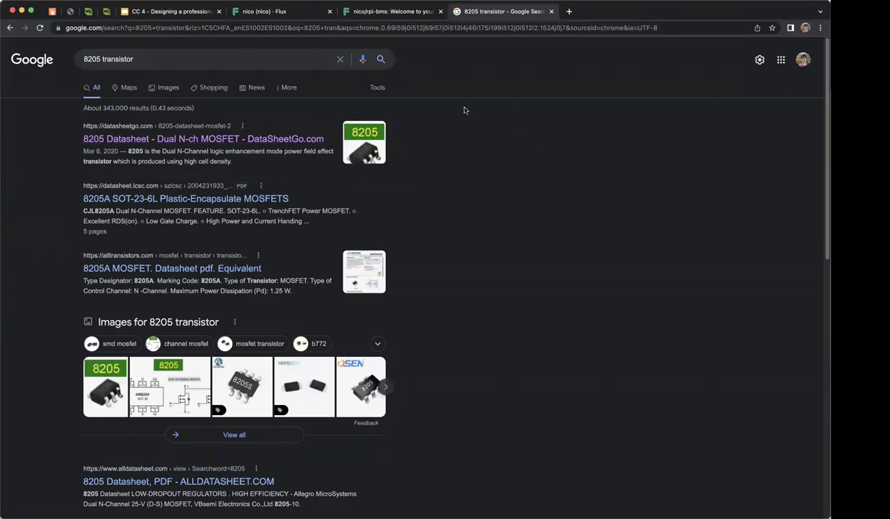
pyautogui.press('super+w')
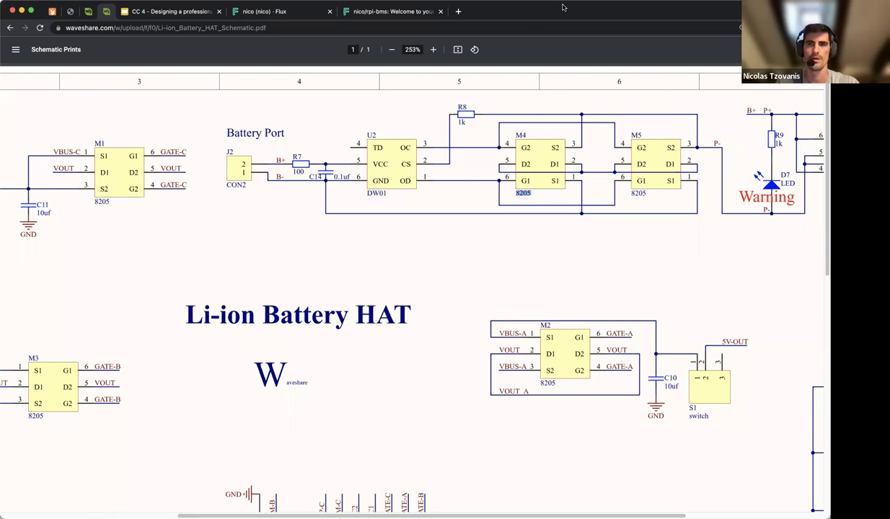
# Back in the RPi BMS project, search the Library for '8205'.
pyautogui.click(393, 11)
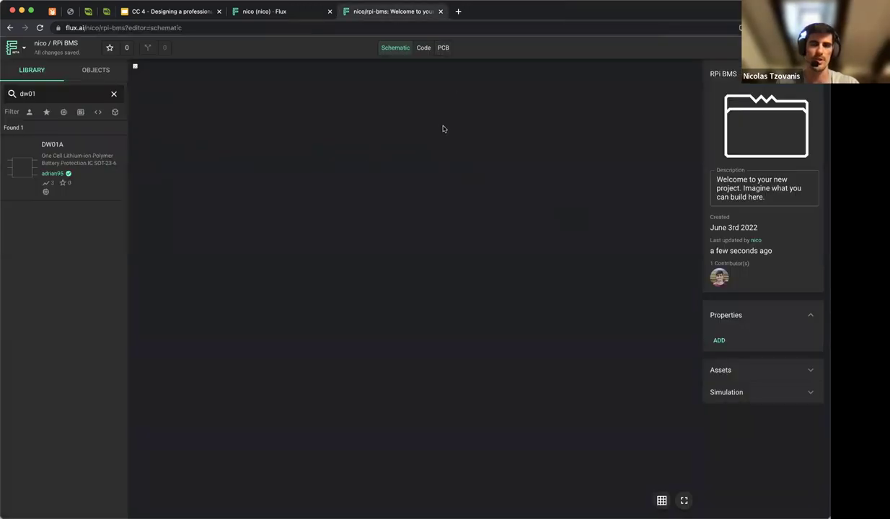
pyautogui.doubleClick(57, 97)
pyautogui.write('8205')
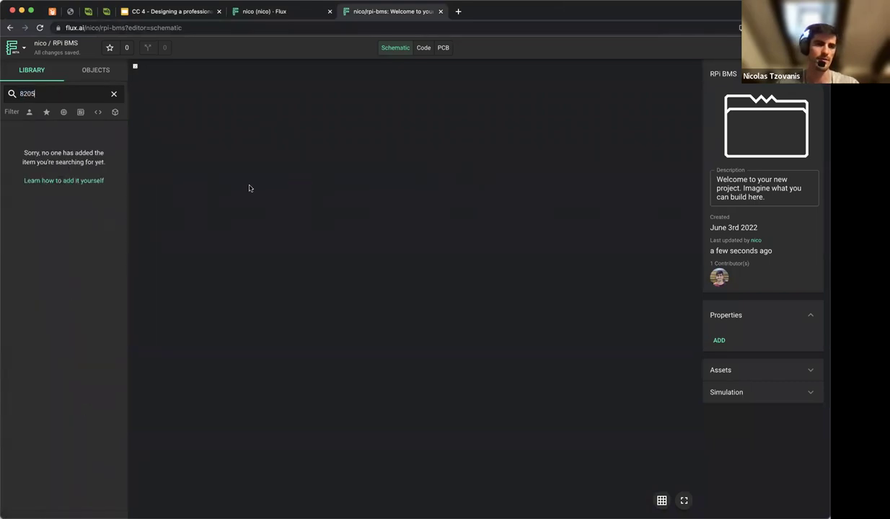
pyautogui.doubleClick(51, 94)
pyautogui.click(339, 175)
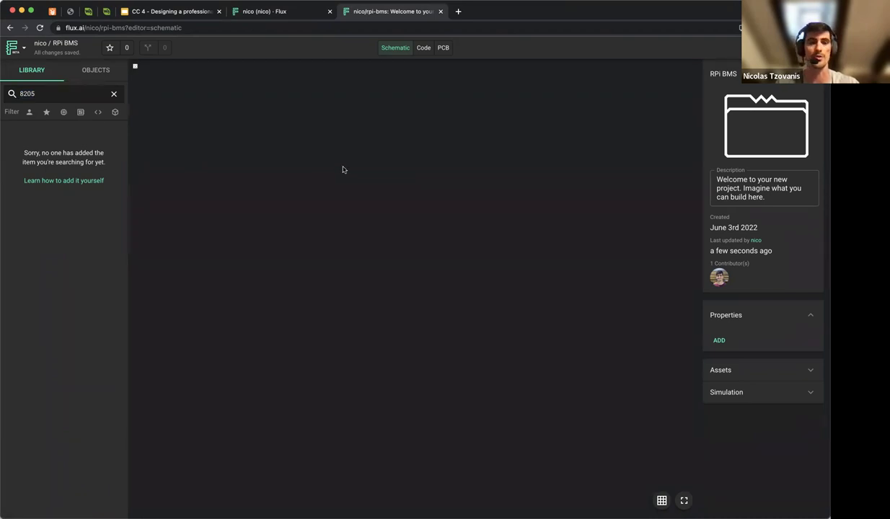
pyautogui.click(398, 50)
# Replace the Library search term with 'n chnnel trans'.
pyautogui.doubleClick(57, 88)
pyautogui.write('doube')
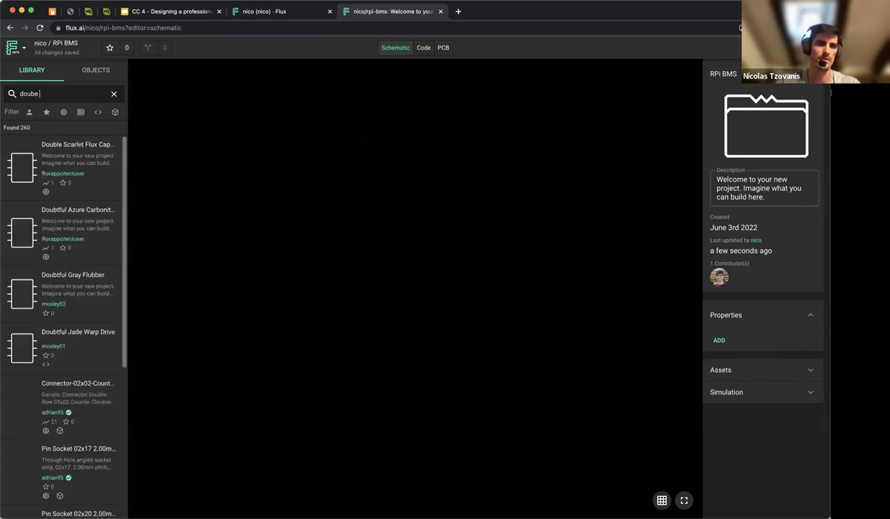
pyautogui.write('e n c')
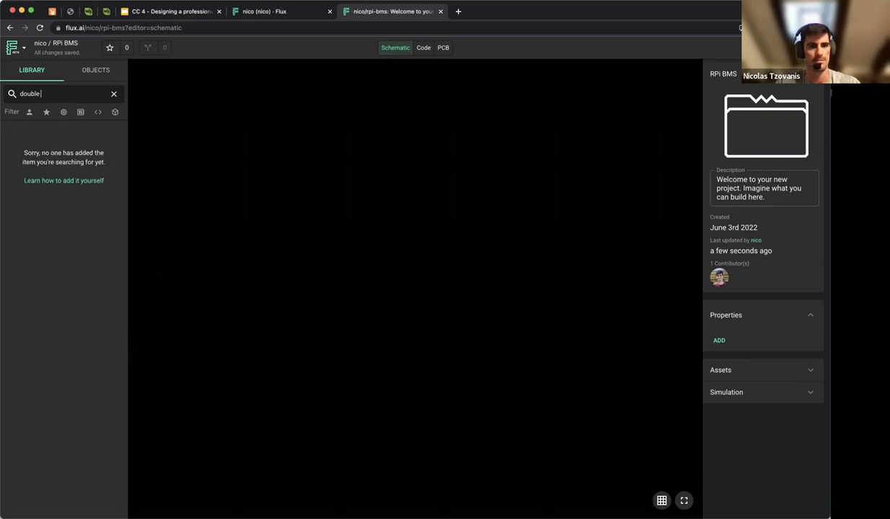
pyautogui.press('BackSpace')
pyautogui.press('BackSpace')
pyautogui.press('BackSpace')
pyautogui.press('BackSpace')
pyautogui.press('BackSpace')
pyautogui.press('BackSpace')
pyautogui.write('chen')
pyautogui.press('BackSpace')
pyautogui.press('BackSpace')
pyautogui.press('BackSpace')
pyautogui.press('BackSpace')
pyautogui.write('n chnnel trans')
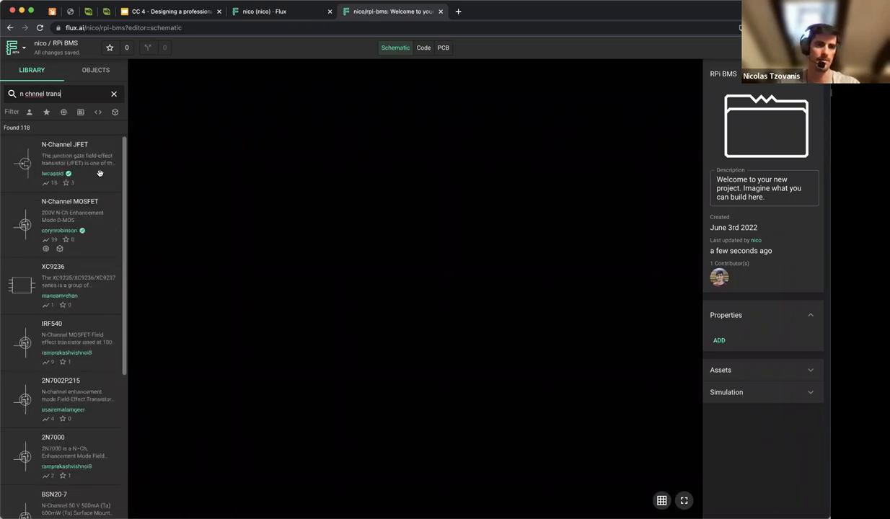
# Find the FDS6890A dual N-channel MOSFET in the results and place it on the schematic.
pyautogui.scroll(-1, 79, 220)
pyautogui.scroll(-1, 79, 220)
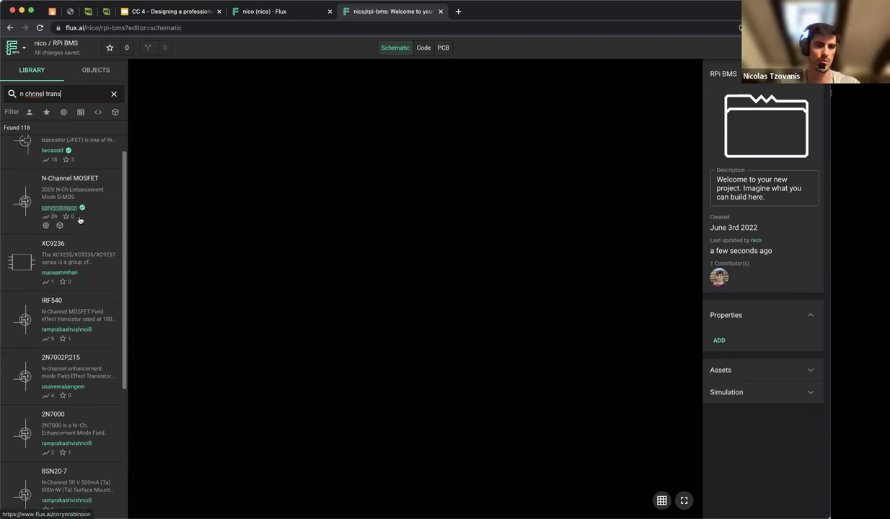
pyautogui.scroll(-3, 79, 267)
pyautogui.scroll(-2, 79, 269)
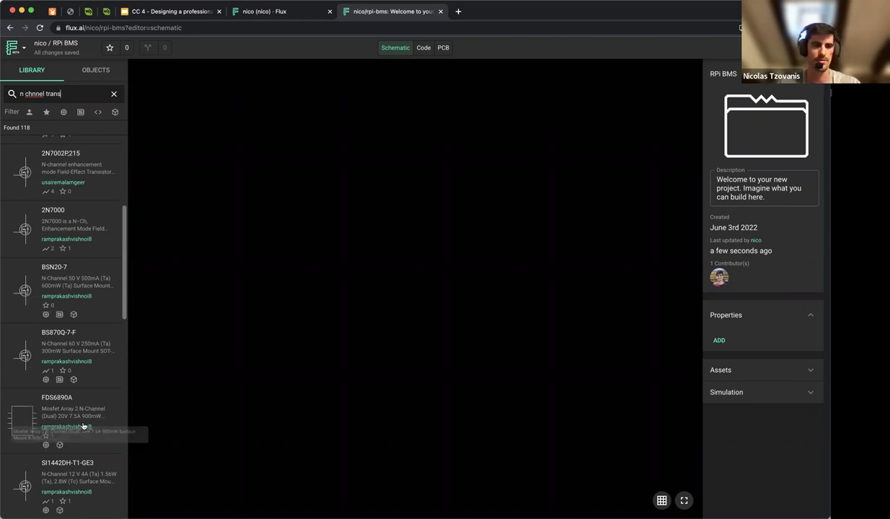
pyautogui.scroll(-1, 80, 411)
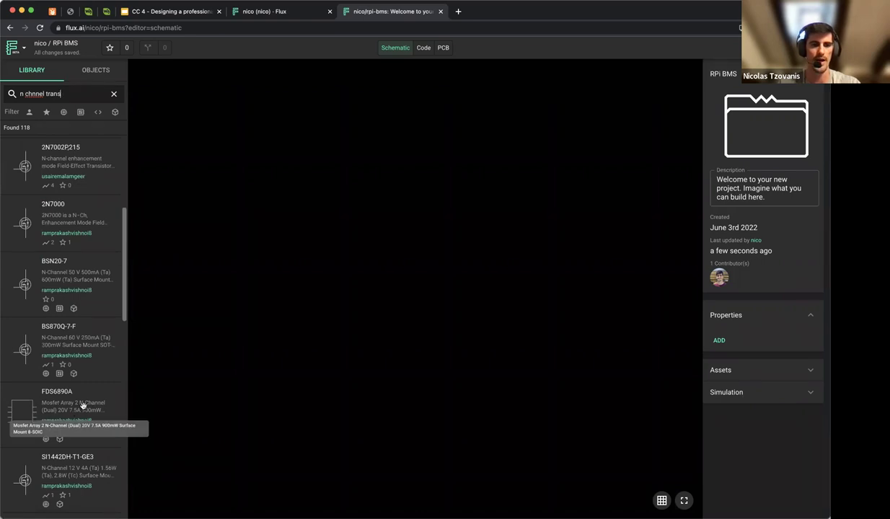
pyautogui.scroll(-1, 85, 390)
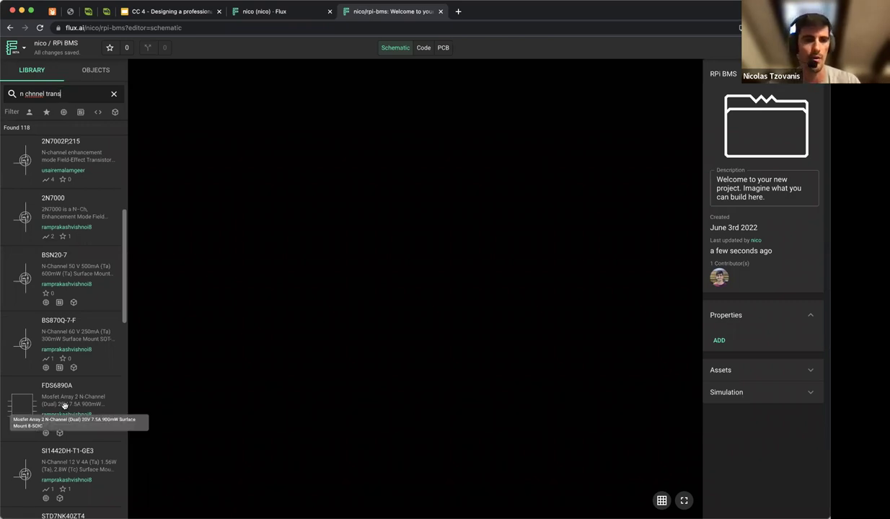
pyautogui.moveTo(74, 406); pyautogui.dragTo(325, 234)
# Search the Library for 'dual n channel' and place DMG9926UDM-7 as Q2 beside Q1.
pyautogui.click(421, 166)
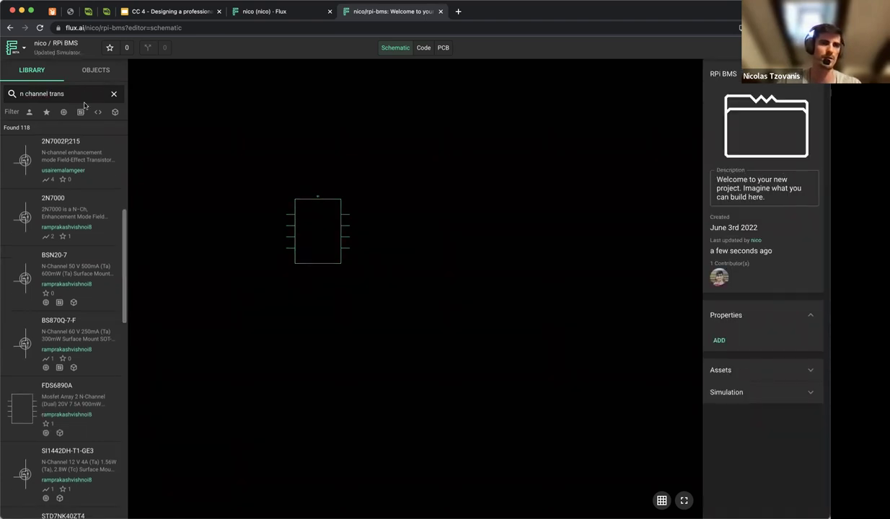
pyautogui.press('super+Left')
pyautogui.write('double')
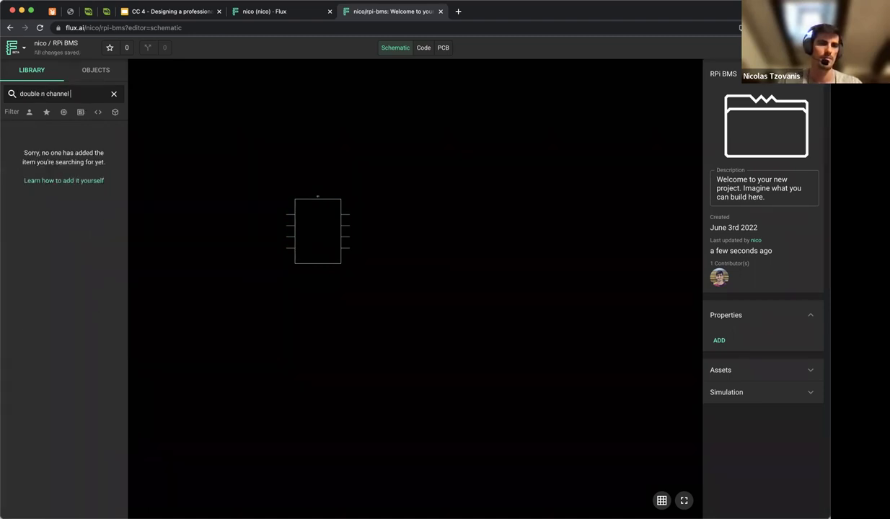
pyautogui.doubleClick(22, 93)
pyautogui.press('BackSpace')
pyautogui.write('dual')
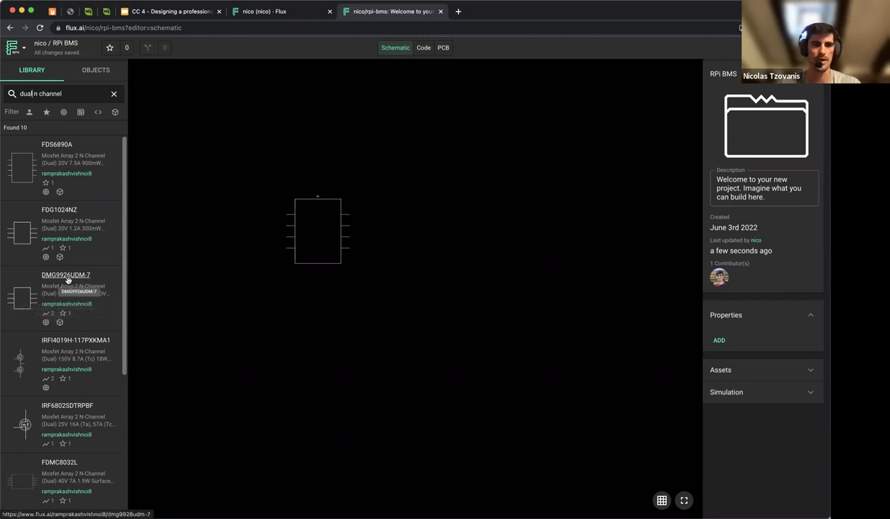
pyautogui.moveTo(64, 280); pyautogui.dragTo(521, 192)
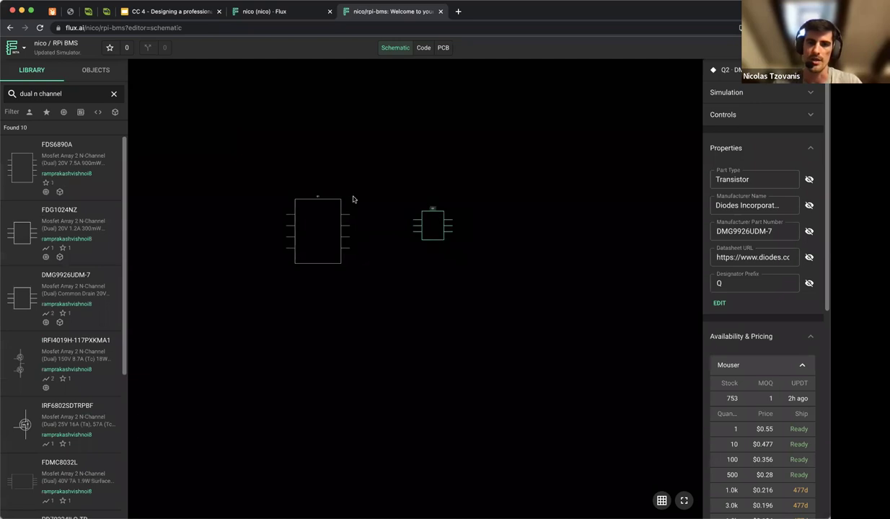
pyautogui.click(461, 212)
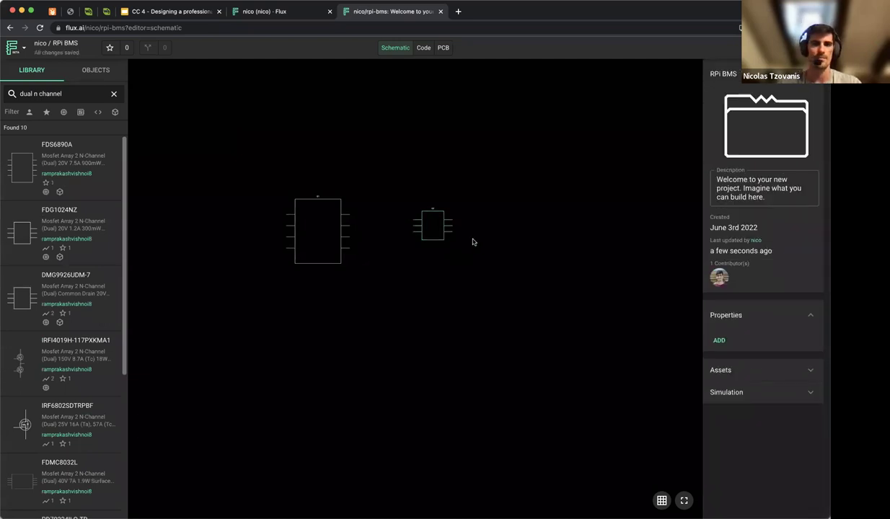
pyautogui.scroll(2, 472, 241)
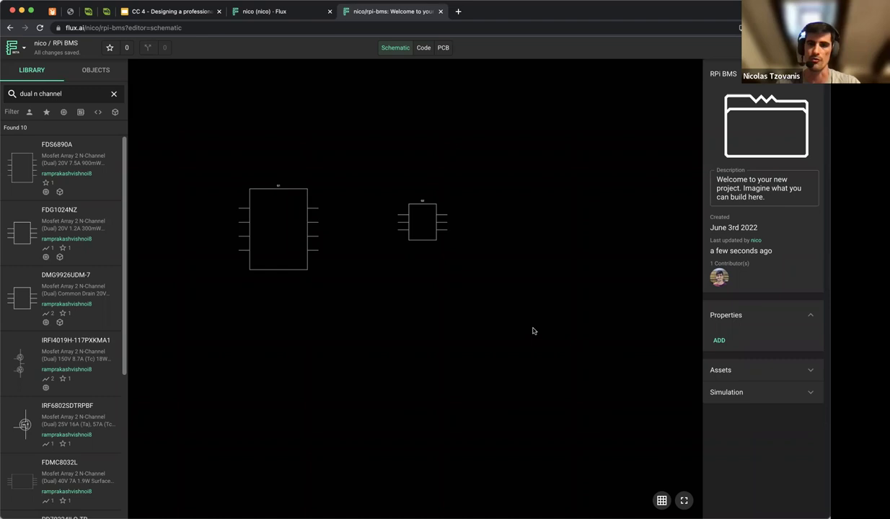
pyautogui.click(429, 229)
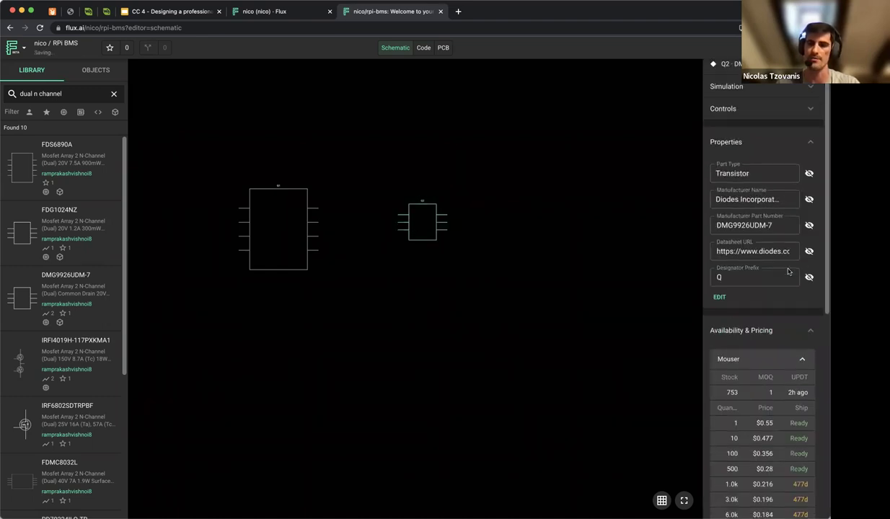
pyautogui.scroll(-5, 755, 284)
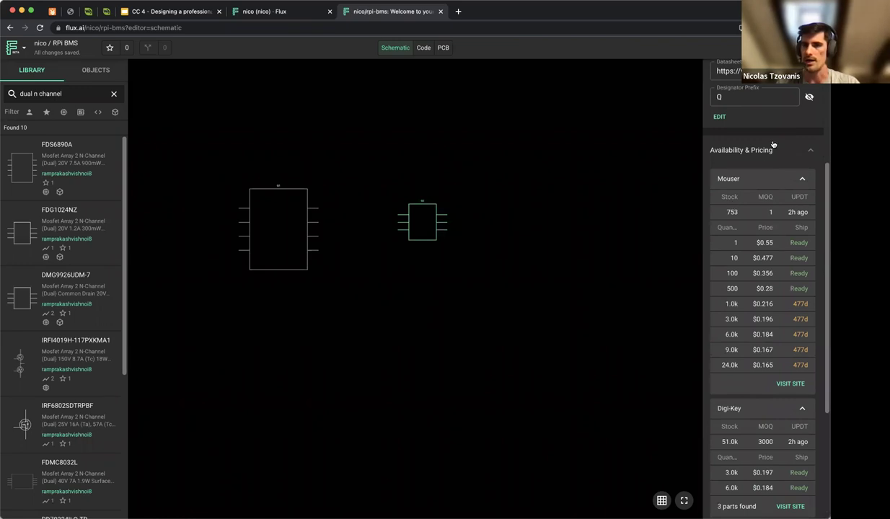
pyautogui.scroll(-2, 784, 289)
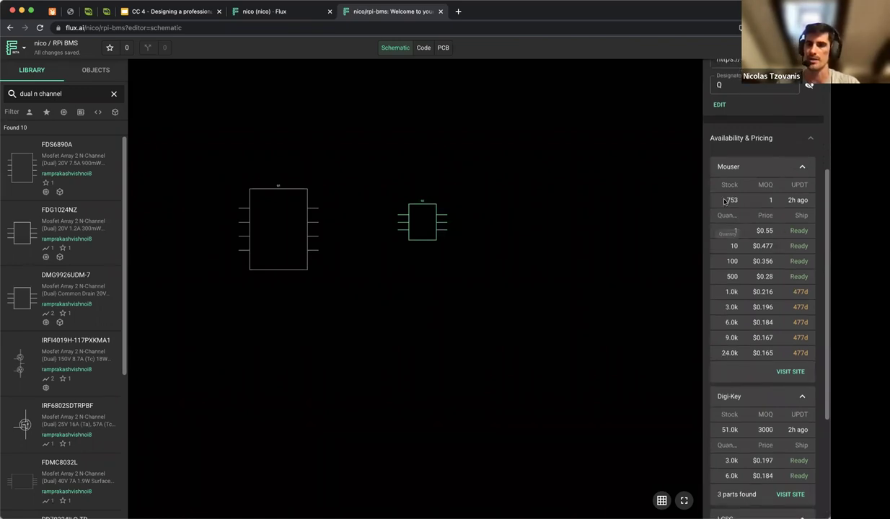
pyautogui.scroll(-2, 757, 343)
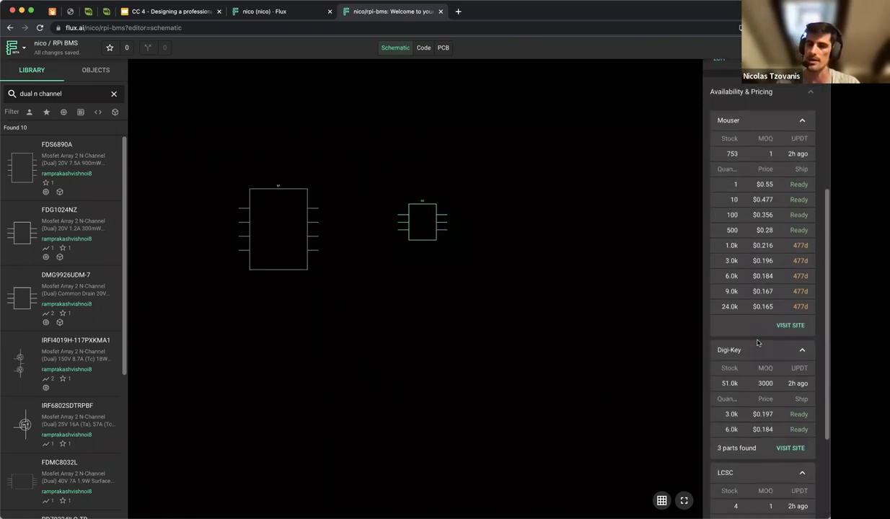
pyautogui.scroll(-3, 748, 344)
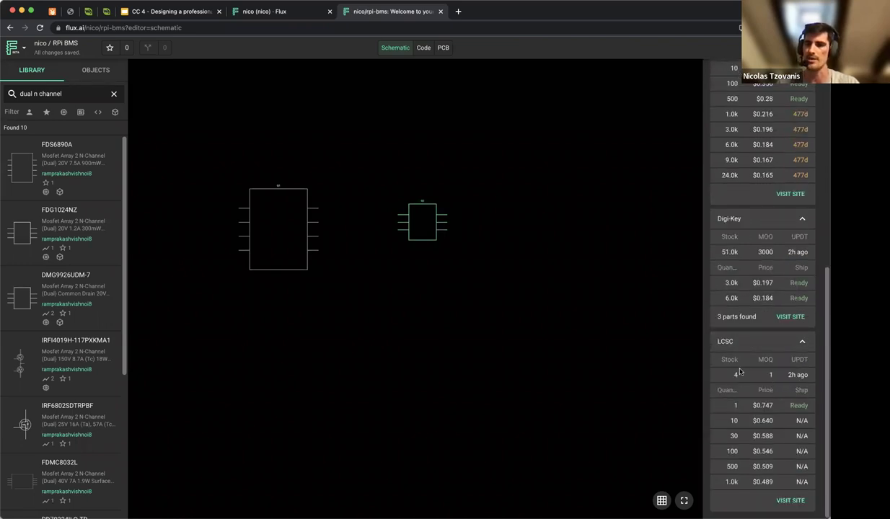
pyautogui.scroll(10, 766, 304)
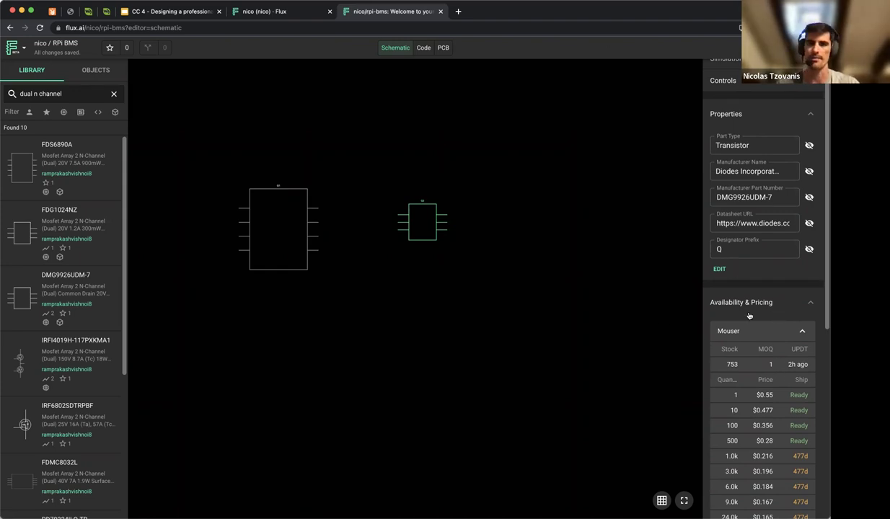
pyautogui.click(580, 150)
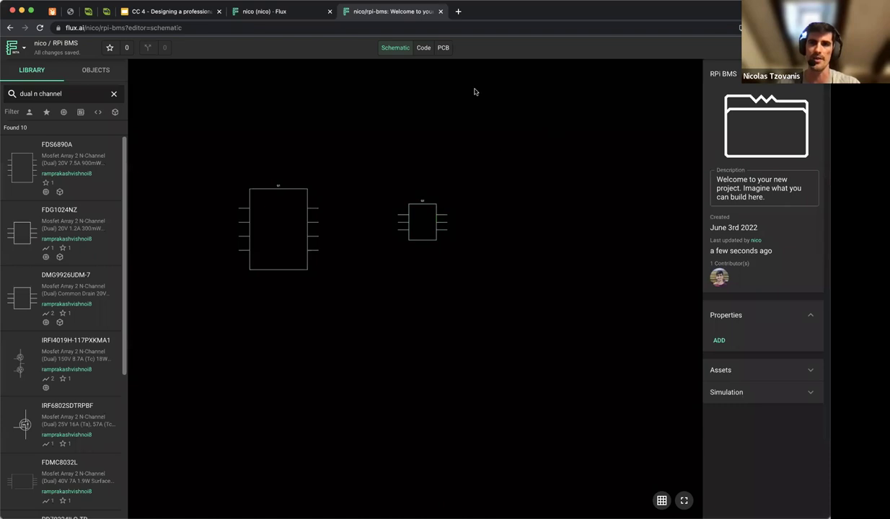
pyautogui.click(408, 232)
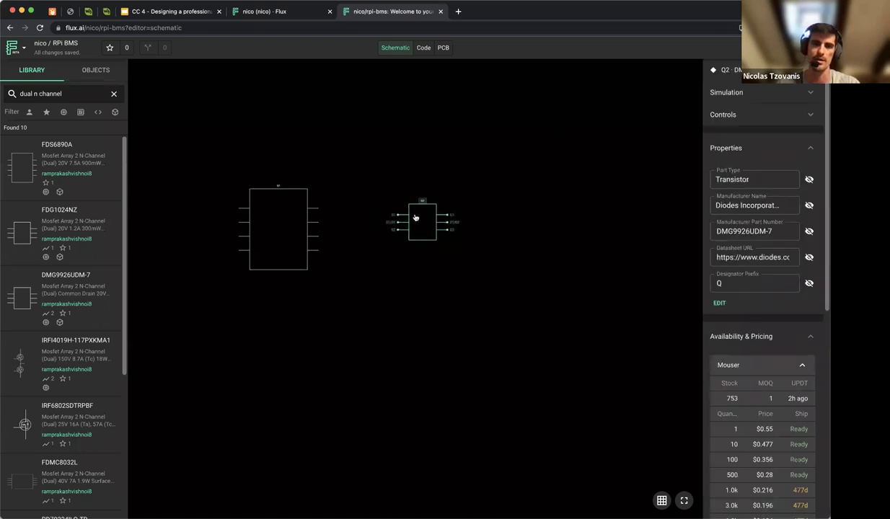
pyautogui.rightClick(416, 217)
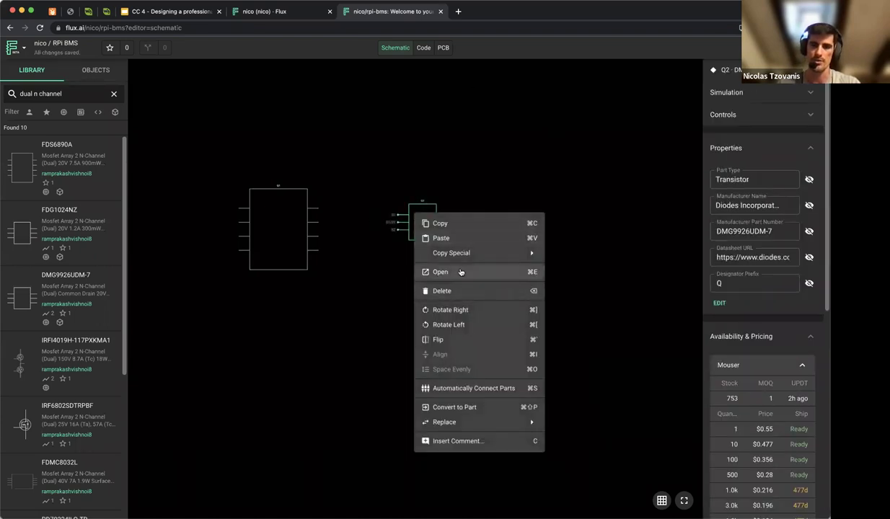
pyautogui.click(460, 272)
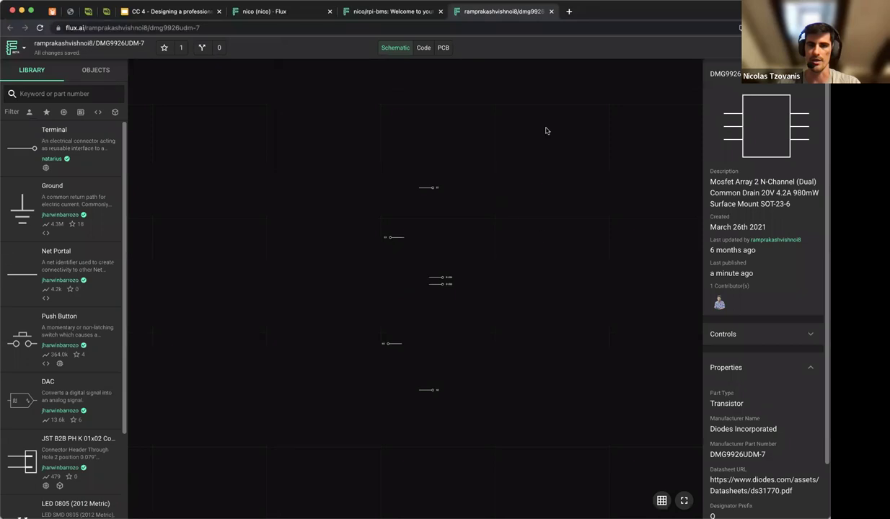
pyautogui.click(444, 48)
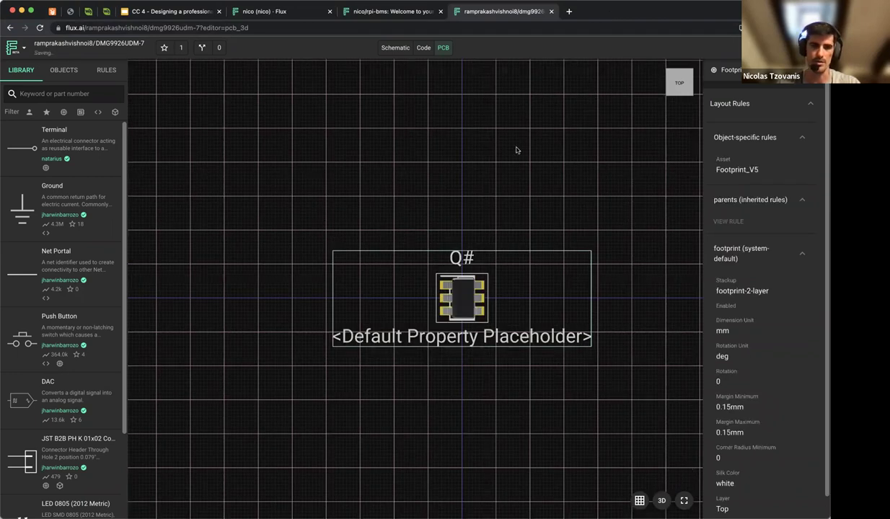
pyautogui.click(661, 501)
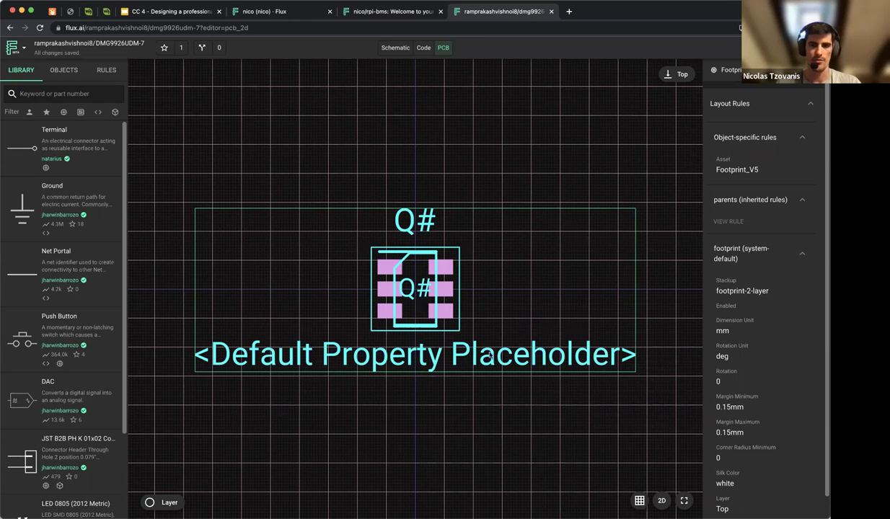
pyautogui.click(393, 47)
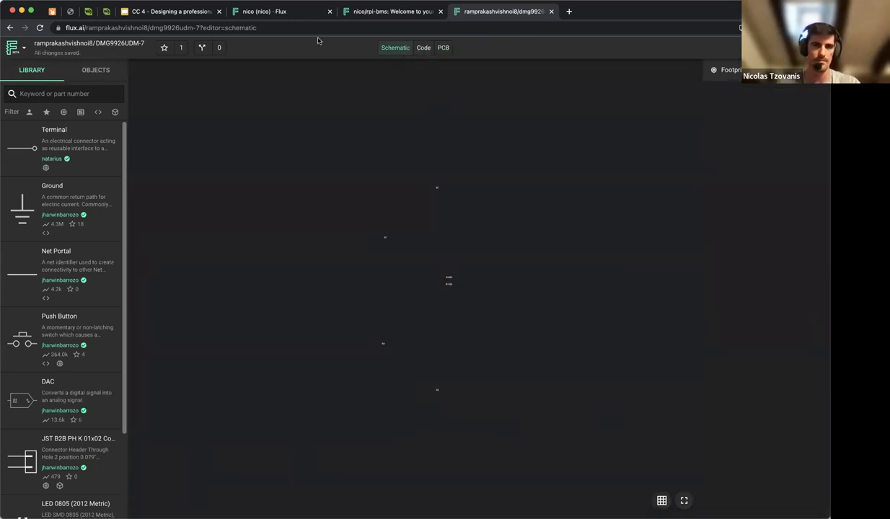
# Close the DMG9926UDM-7 part page and return to the RPi BMS schematic.
pyautogui.press('super+w')
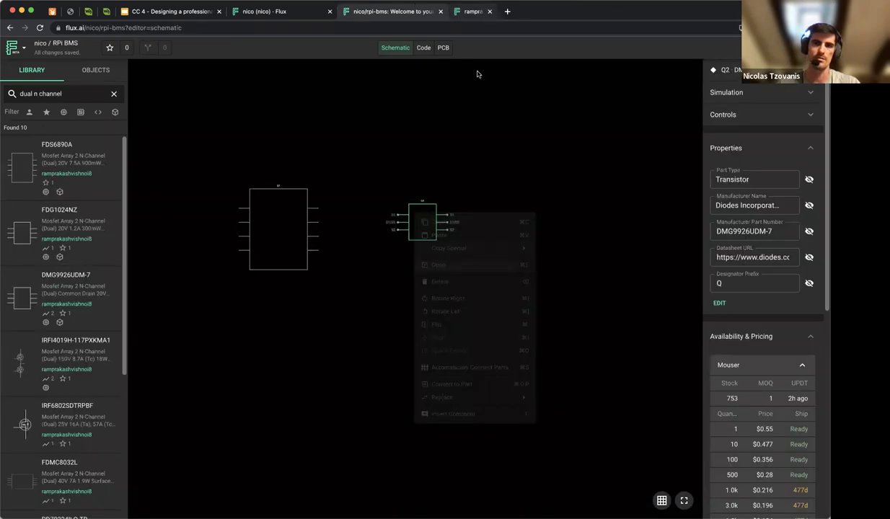
pyautogui.click(503, 246)
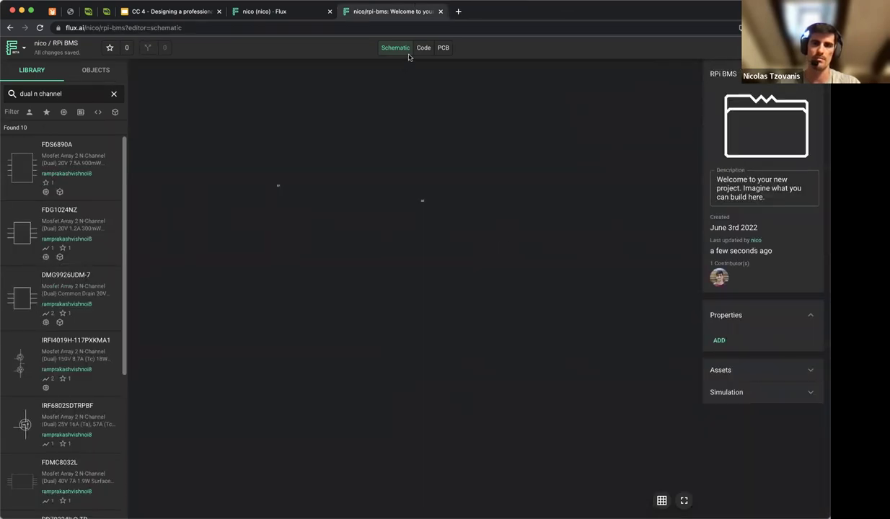
pyautogui.click(422, 47)
pyautogui.click(395, 48)
# Delete the FDS6890A part Q1 and shift Q2 slightly left.
pyautogui.click(279, 220)
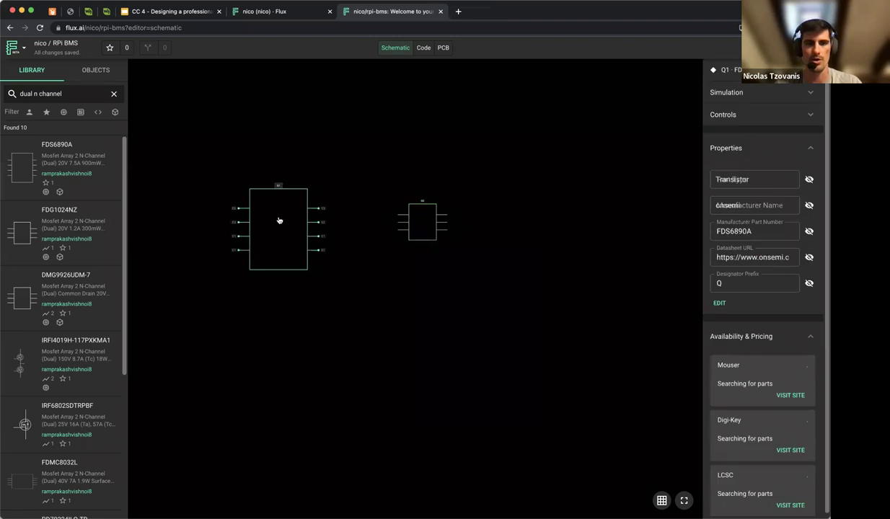
pyautogui.press('Delete')
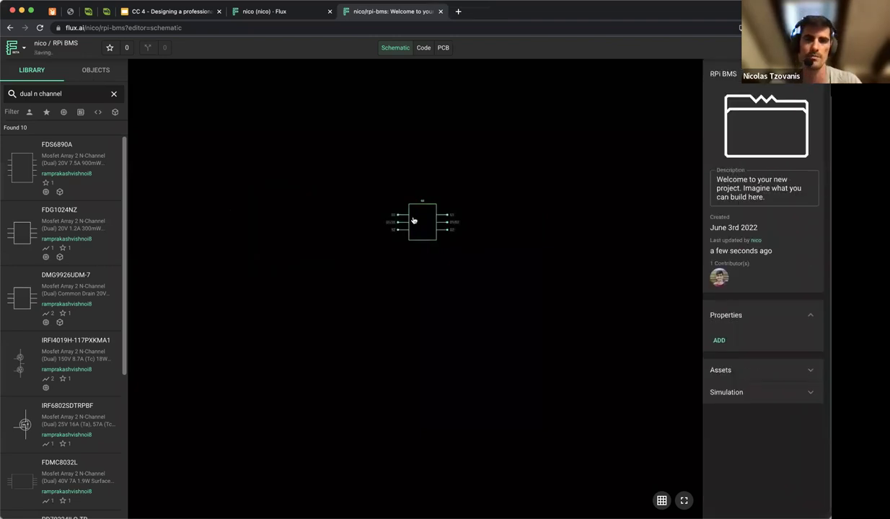
pyautogui.moveTo(403, 219); pyautogui.dragTo(375, 228)
pyautogui.click(411, 228)
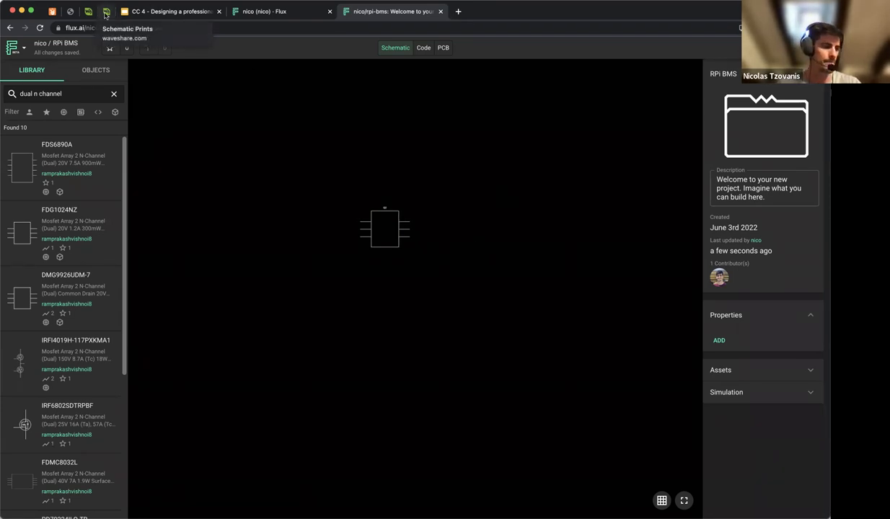
pyautogui.click(106, 12)
pyautogui.scroll(-3, 331, 224)
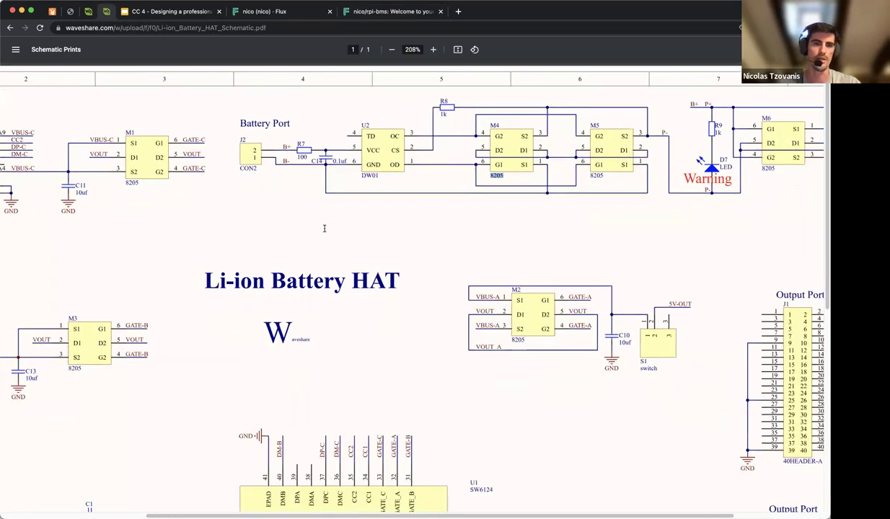
pyautogui.hscroll(-3, 311, 231)
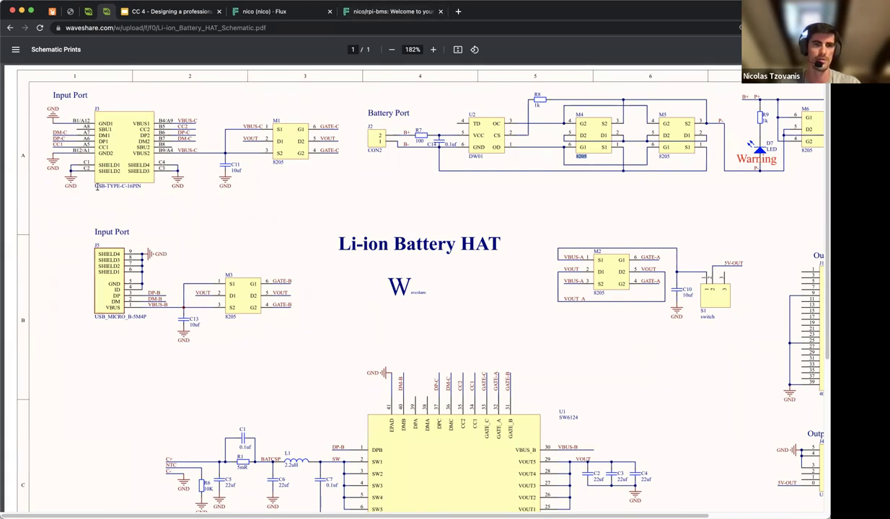
pyautogui.moveTo(95, 186); pyautogui.dragTo(142, 185)
pyautogui.click(358, 193)
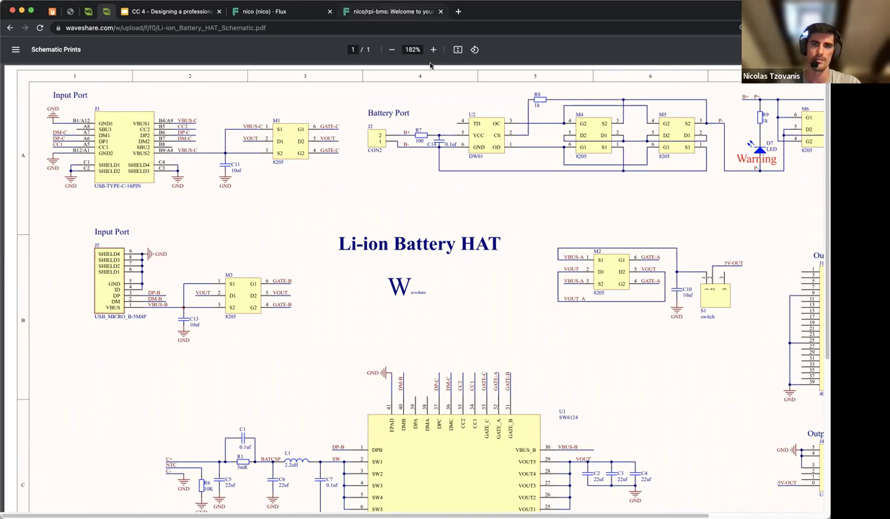
pyautogui.press('super+bracketleft')
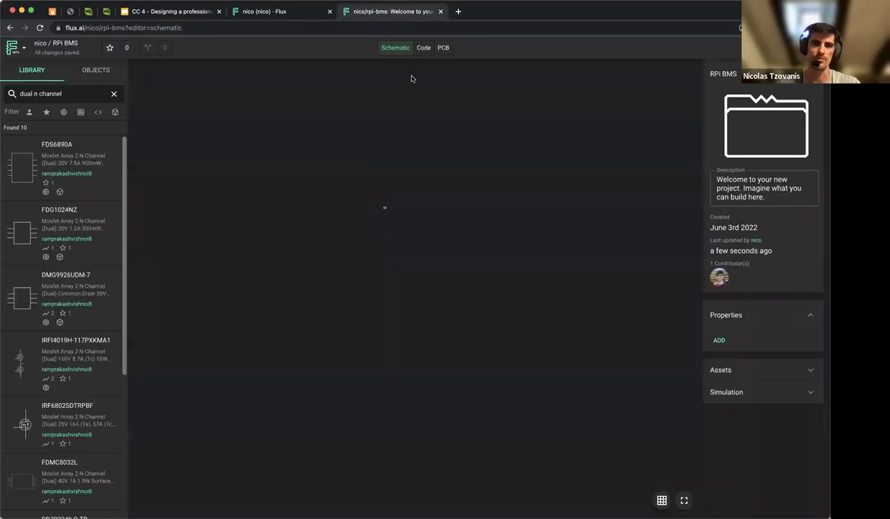
# On the schematic canvas, search the Library for 'usb-c'.
pyautogui.click(412, 52)
pyautogui.click(406, 48)
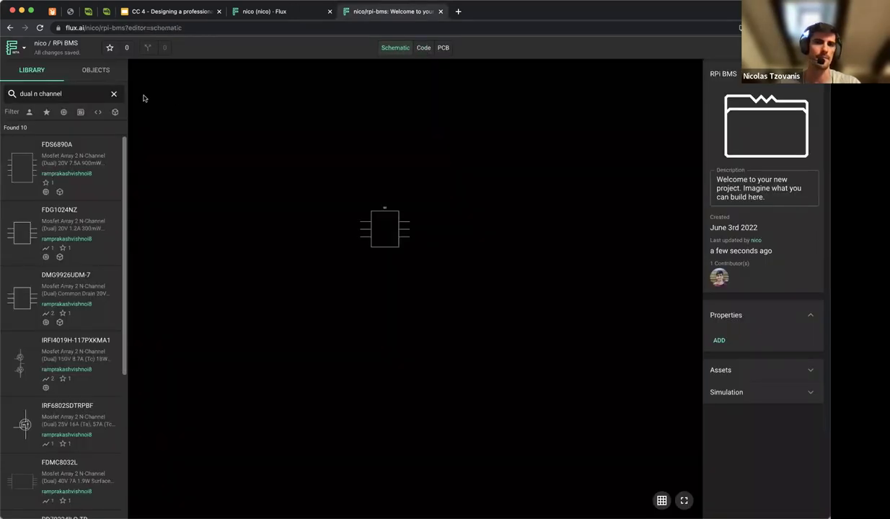
pyautogui.tripleClick(82, 95)
pyautogui.write('usb-c')
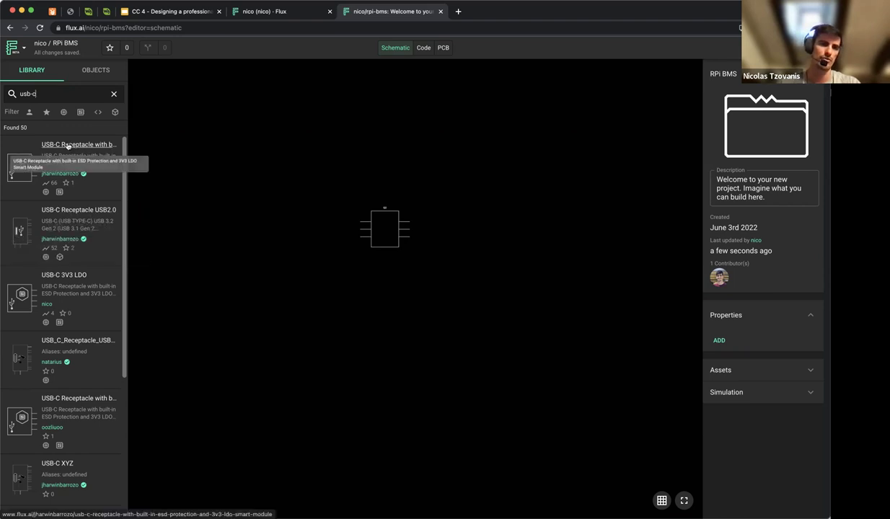
# Place the USB-C Receptacle ESD/3V3 LDO module at the sheet's upper left and bring up its actions.
pyautogui.moveTo(67, 147); pyautogui.dragTo(388, 174)
pyautogui.moveTo(332, 163); pyautogui.dragTo(286, 165)
pyautogui.click(433, 134)
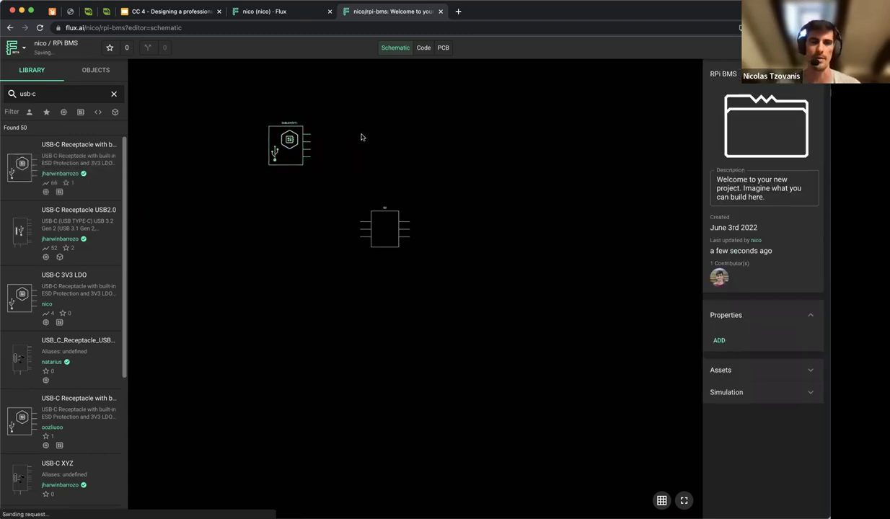
pyautogui.click(286, 163)
pyautogui.rightClick(287, 163)
pyautogui.click(678, 154)
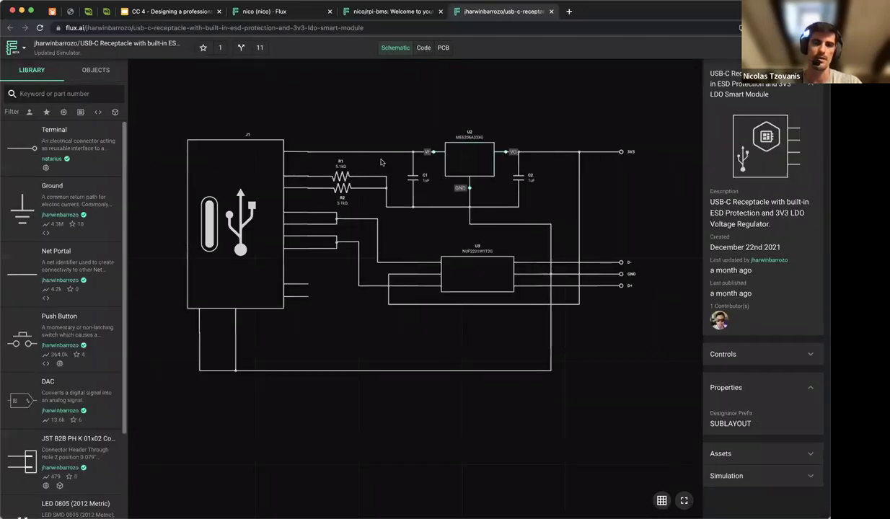
pyautogui.click(251, 186)
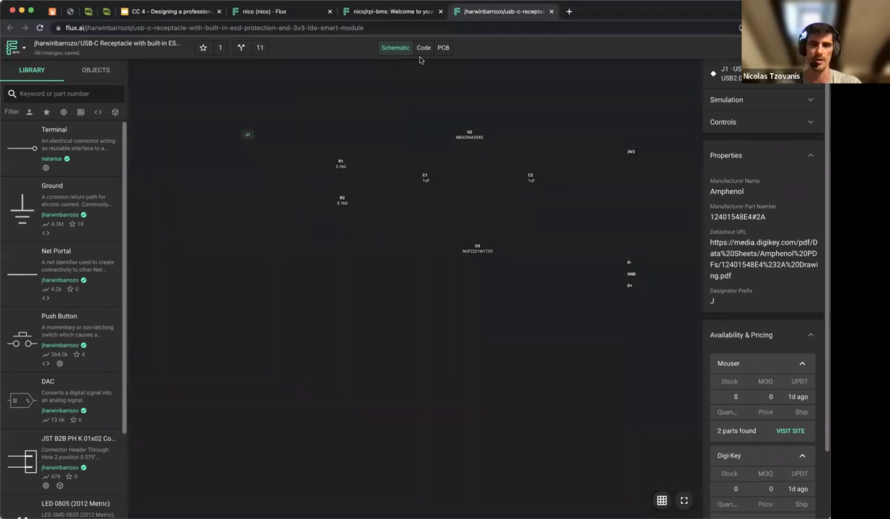
pyautogui.click(395, 48)
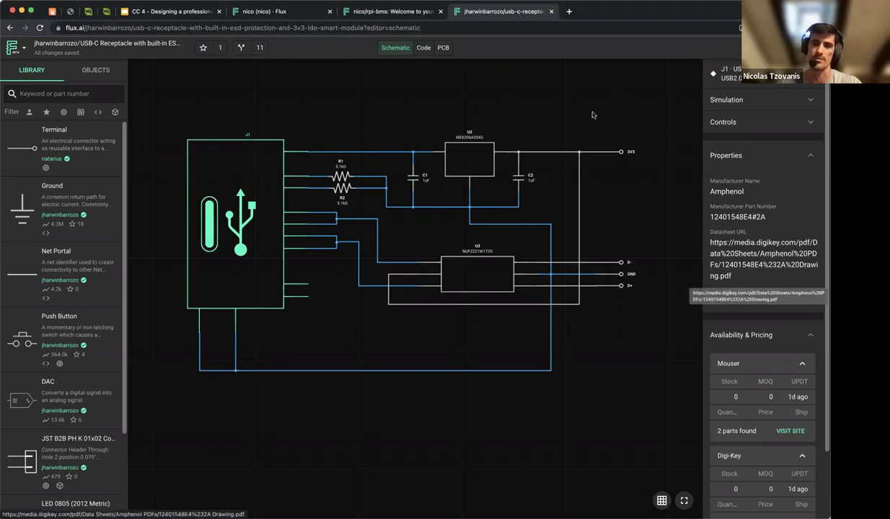
pyautogui.click(401, 162)
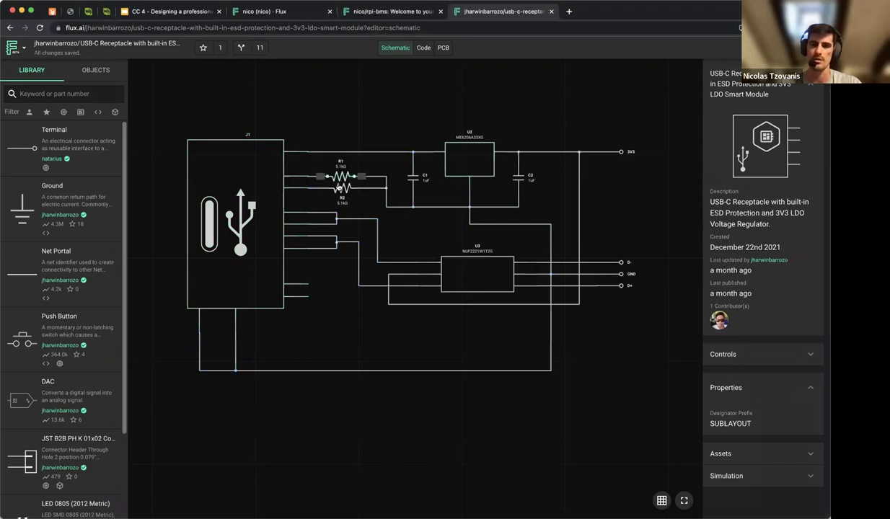
pyautogui.click(479, 161)
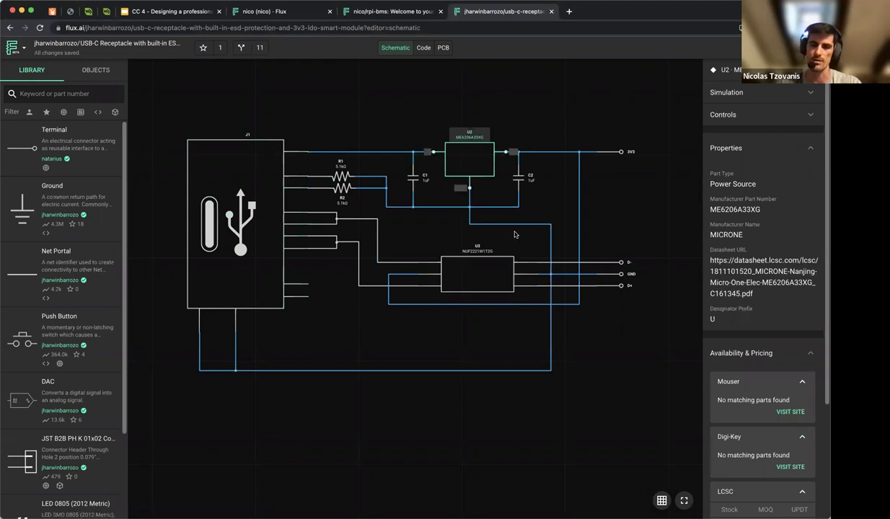
pyautogui.scroll(3, 488, 172)
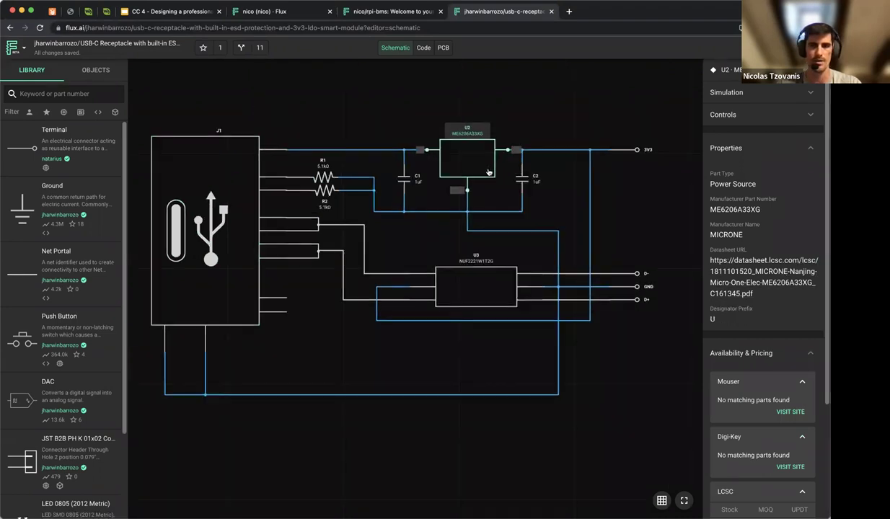
pyautogui.scroll(-3, 532, 227)
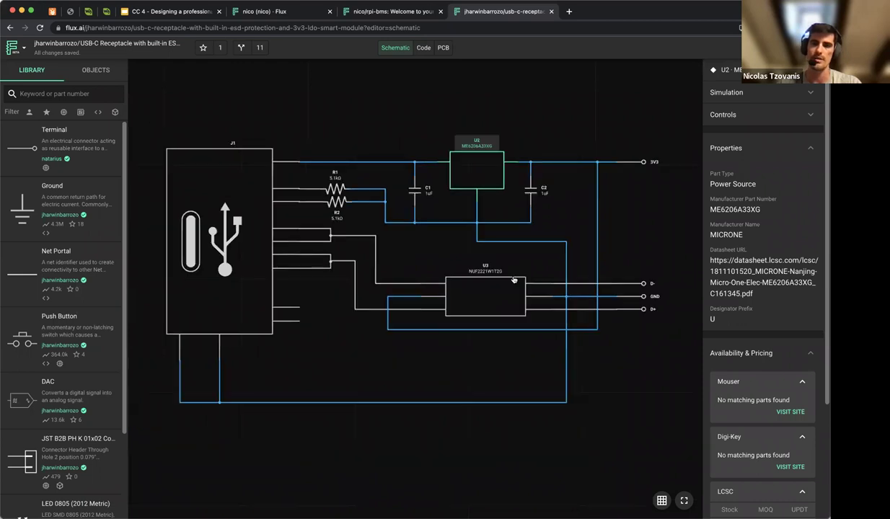
pyautogui.click(494, 282)
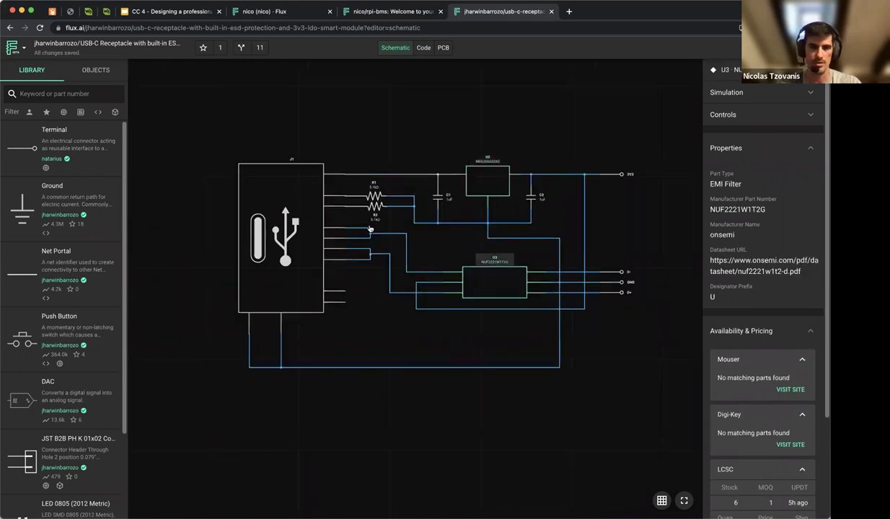
pyautogui.click(484, 279)
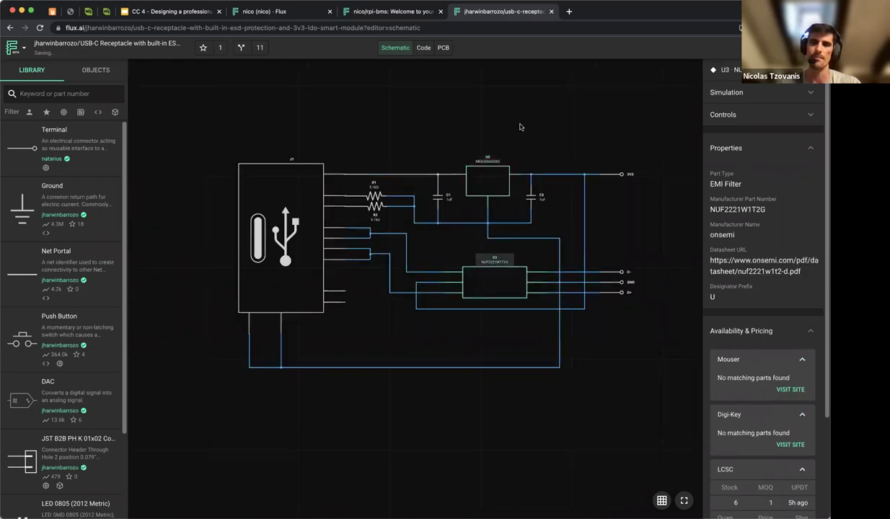
pyautogui.press('Escape')
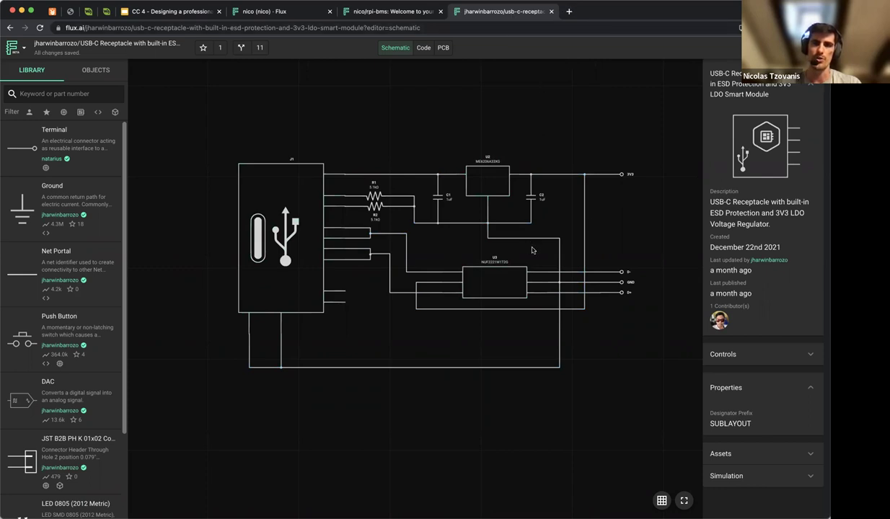
pyautogui.press('super+w')
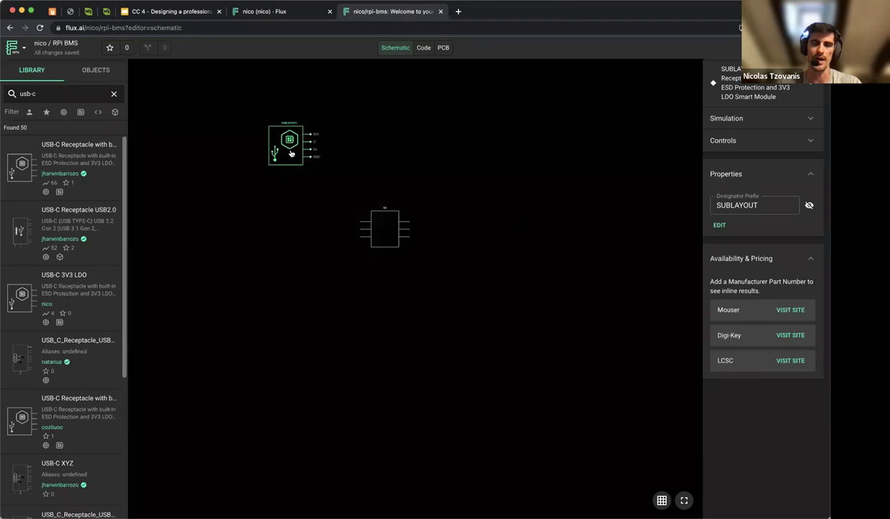
# Reposition the USB-C module lower and slightly right on the schematic.
pyautogui.moveTo(303, 148); pyautogui.dragTo(277, 236)
pyautogui.click(364, 293)
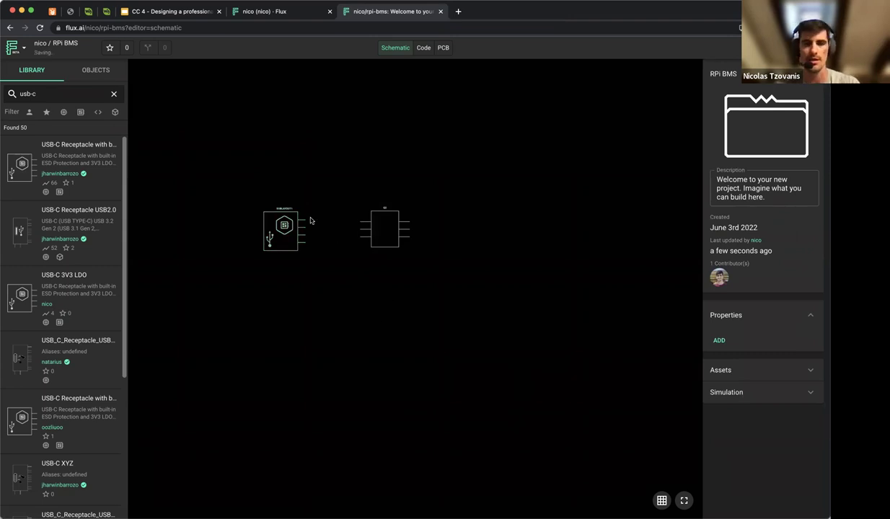
pyautogui.moveTo(270, 245)
pyautogui.mouseDown()
pyautogui.moveTo(300, 251)
pyautogui.moveTo(265, 246)
pyautogui.mouseUp()
pyautogui.click(282, 280)
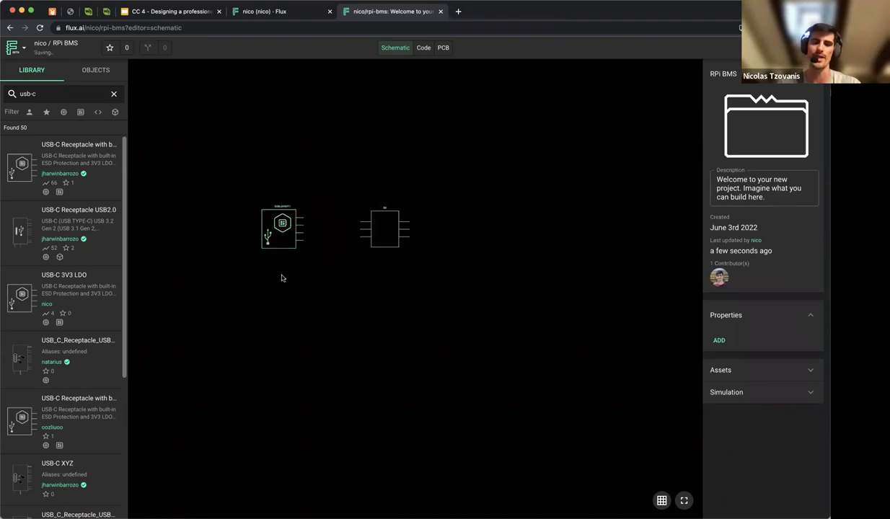
# View the board layout in 2D and inspect the USB-C module's pre-routed sublayout.
pyautogui.click(442, 47)
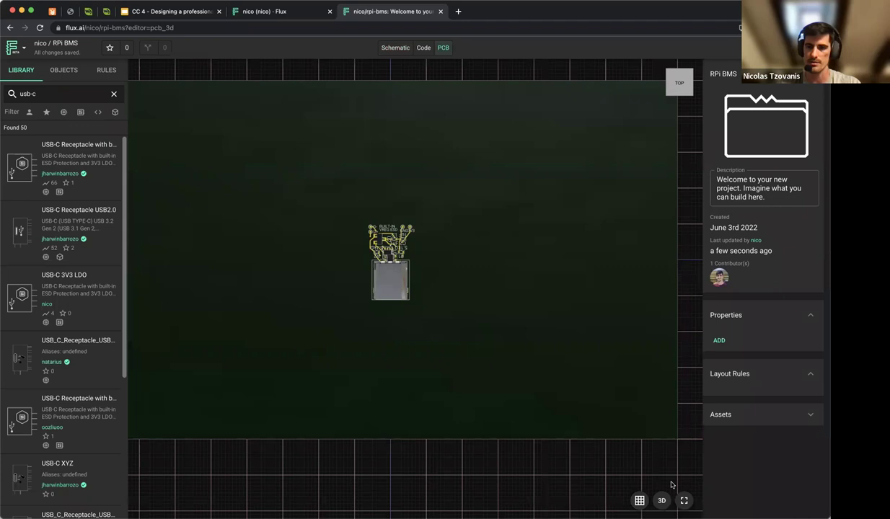
pyautogui.click(660, 503)
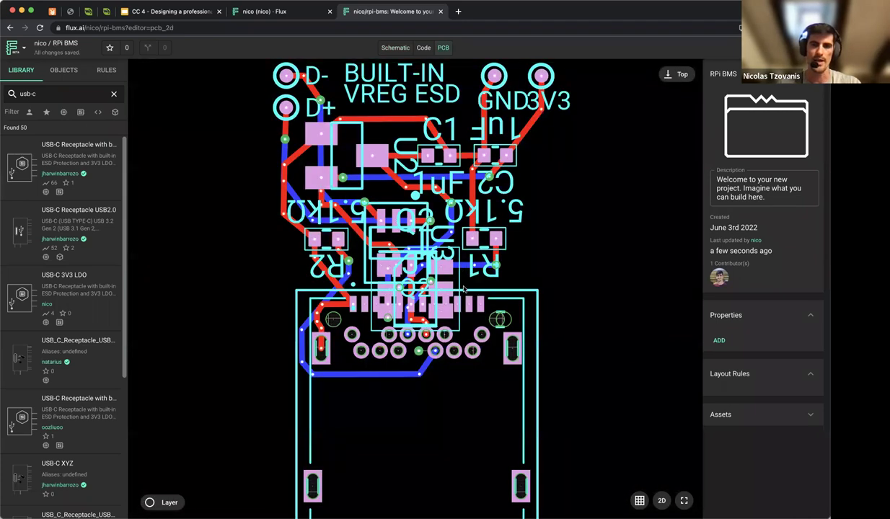
pyautogui.click(361, 274)
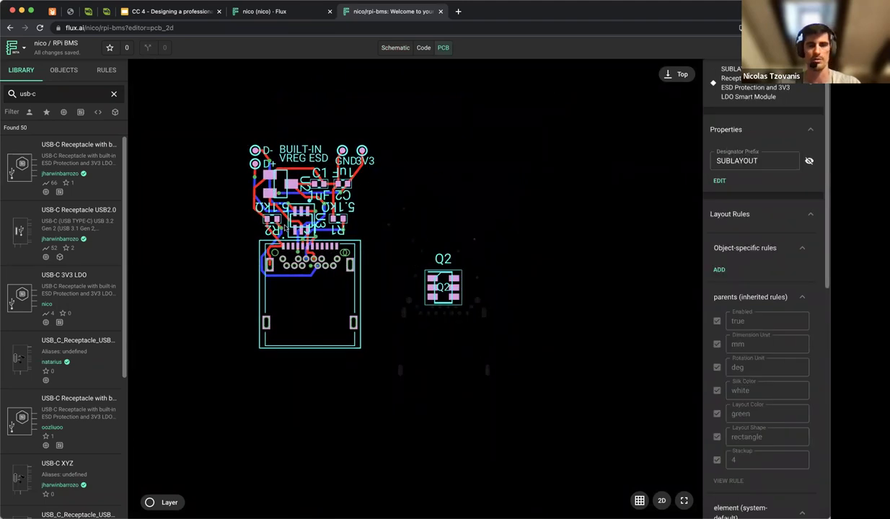
pyautogui.click(291, 192)
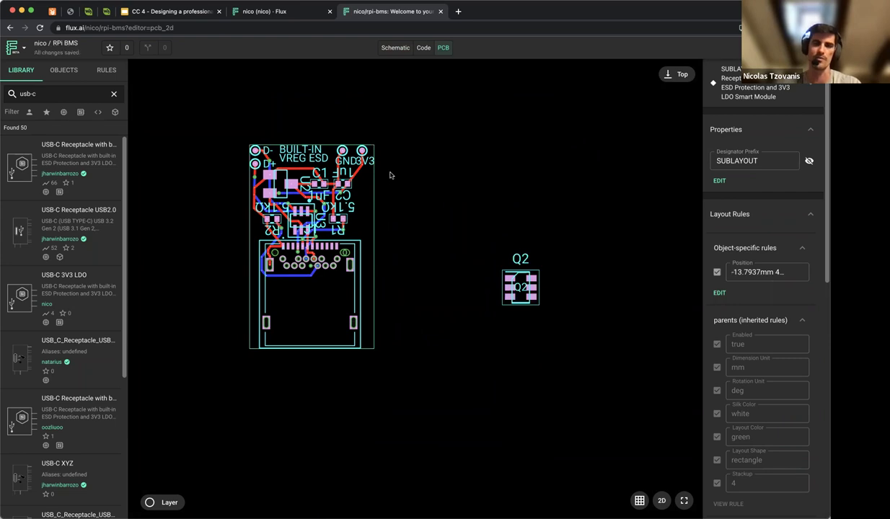
pyautogui.click(362, 150)
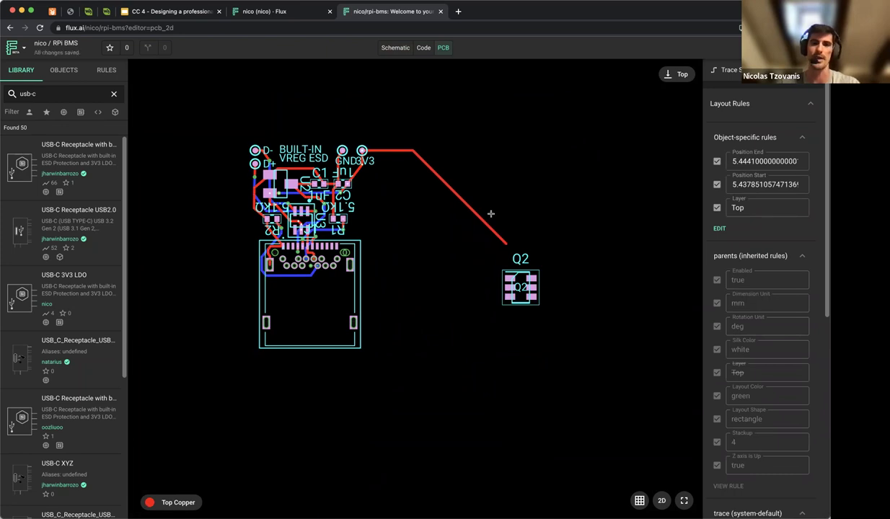
pyautogui.press('Escape')
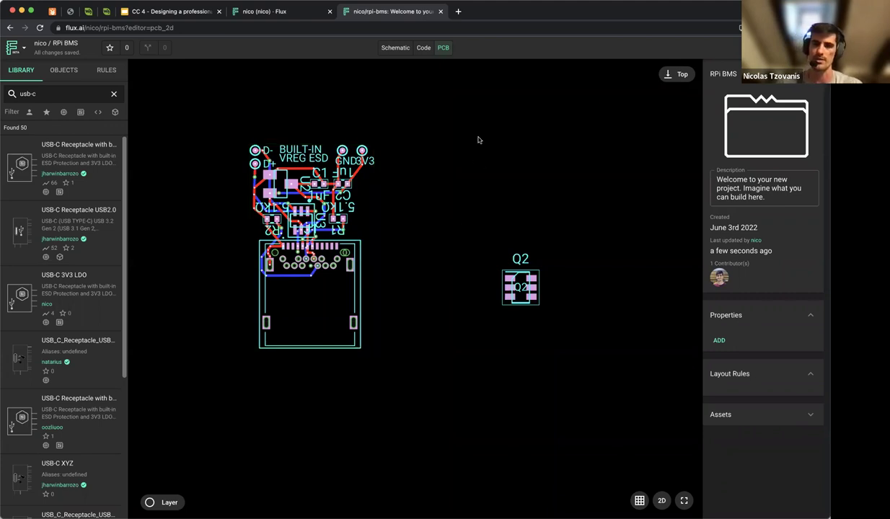
pyautogui.click(396, 47)
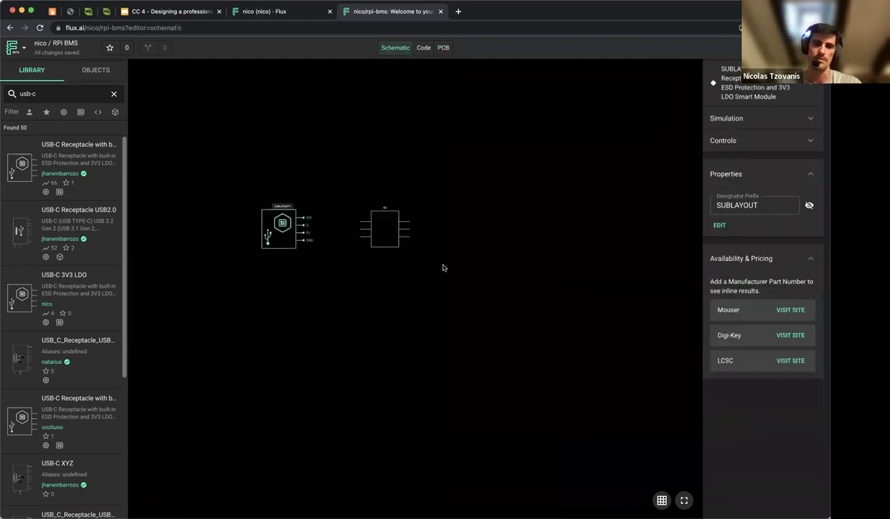
# Delete the USB-C LDO module and place the USB-C Receptacle USB2.0 part as J1.
pyautogui.press('Delete')
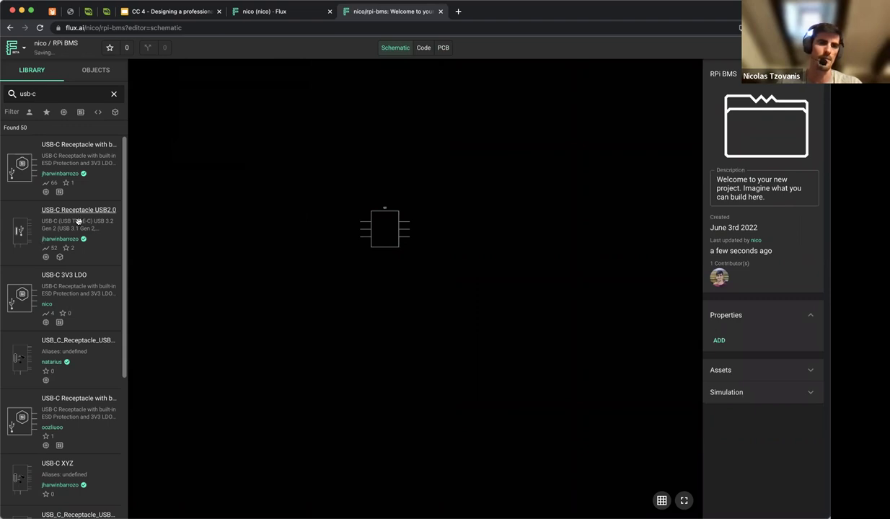
pyautogui.moveTo(69, 208); pyautogui.dragTo(357, 209)
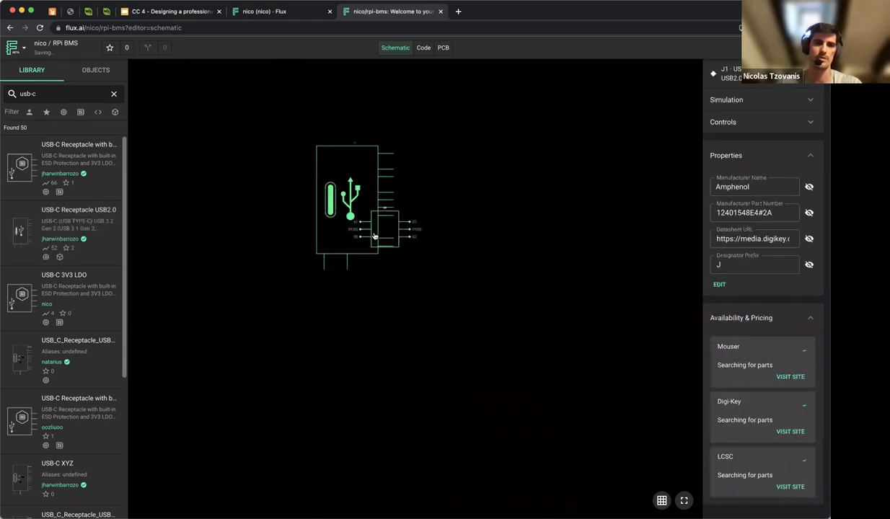
pyautogui.click(353, 303)
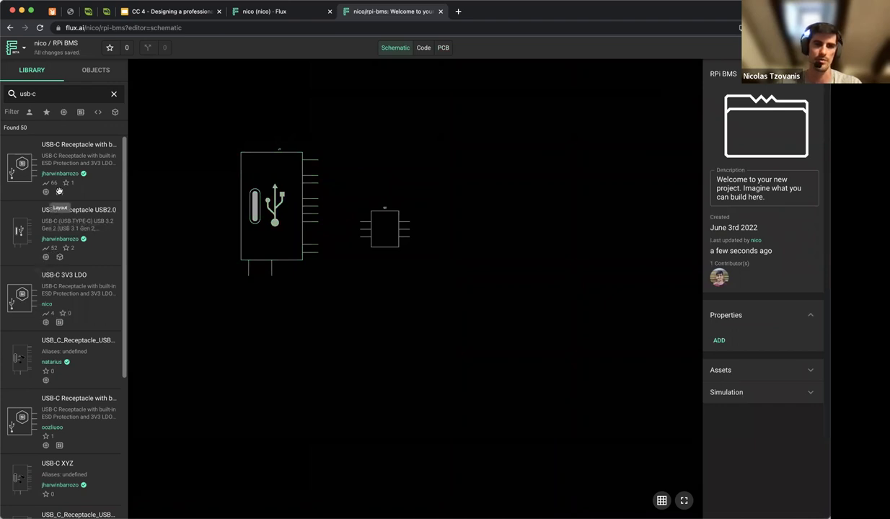
# Check J1's part page, nudge J1 slightly down, and go to the PCB layout.
pyautogui.click(260, 181)
pyautogui.rightClick(261, 180)
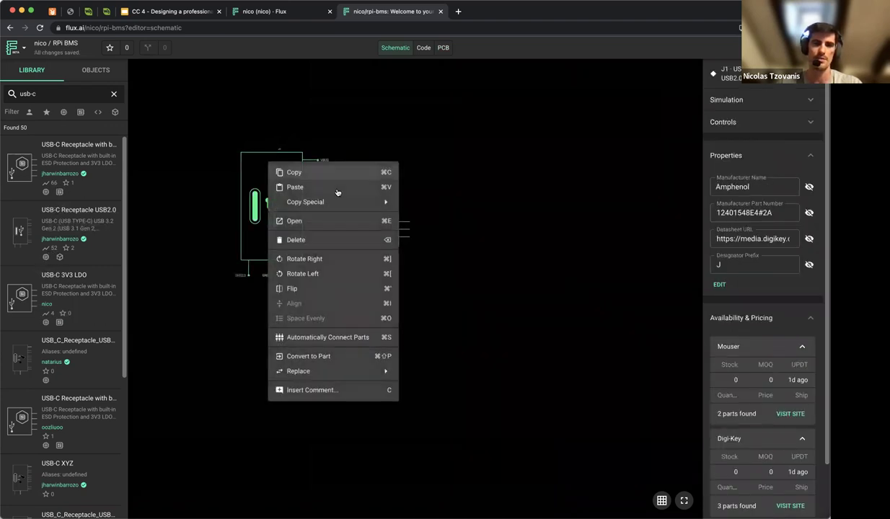
pyautogui.click(320, 216)
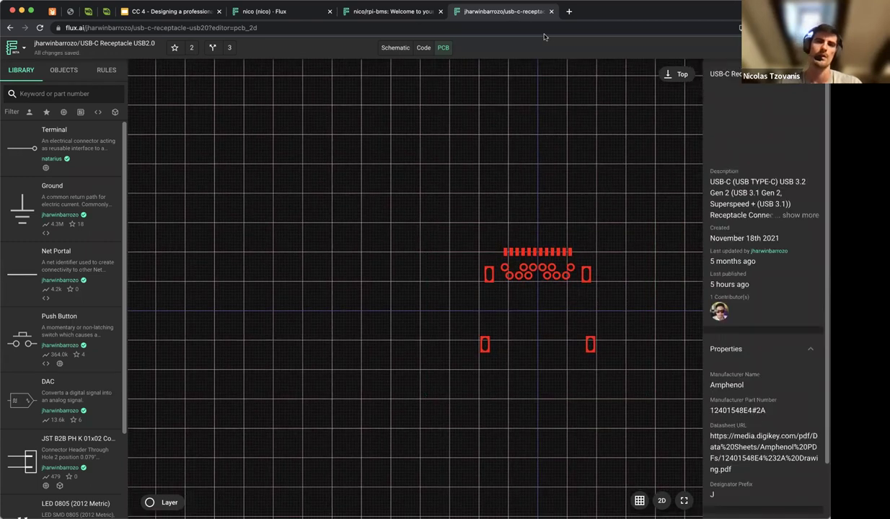
pyautogui.press('super+w')
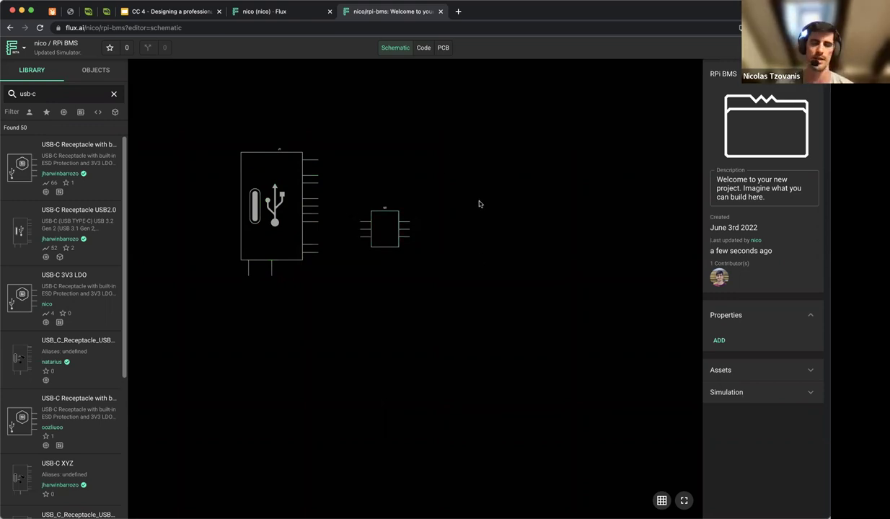
pyautogui.moveTo(287, 172); pyautogui.dragTo(290, 182)
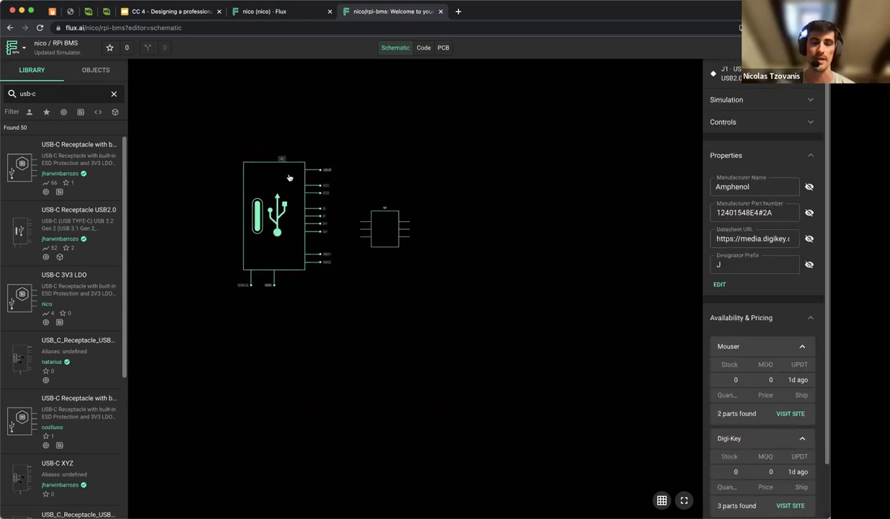
pyautogui.click(482, 205)
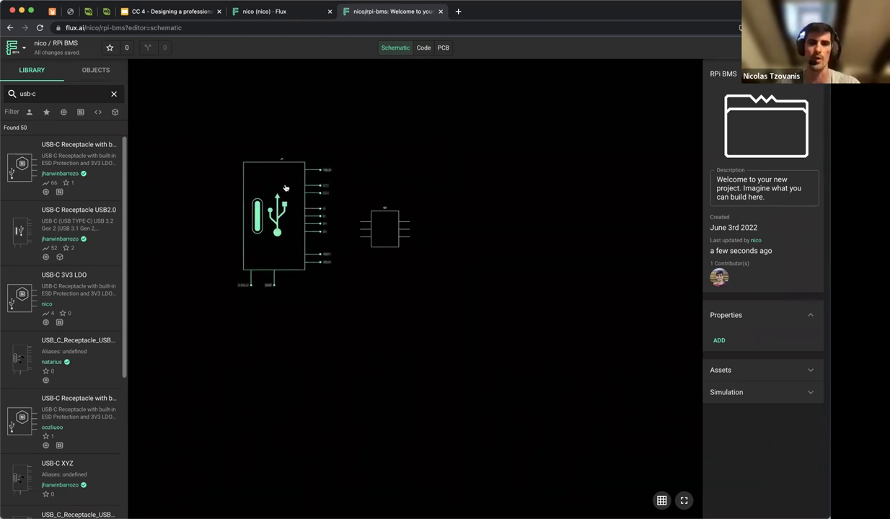
pyautogui.click(442, 48)
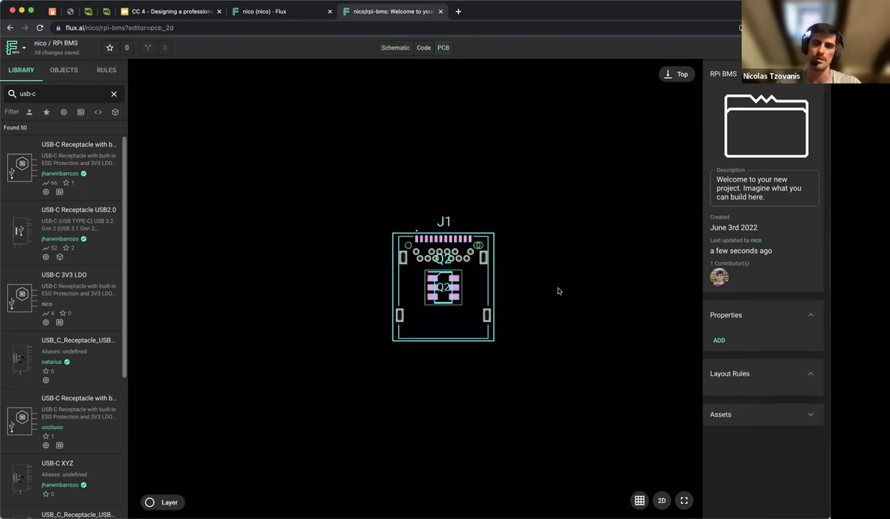
# Move J1 left of Q2 and hide Top Overlay, Top Solder Paste and Top Solder Mask layers.
pyautogui.moveTo(405, 272); pyautogui.dragTo(309, 270)
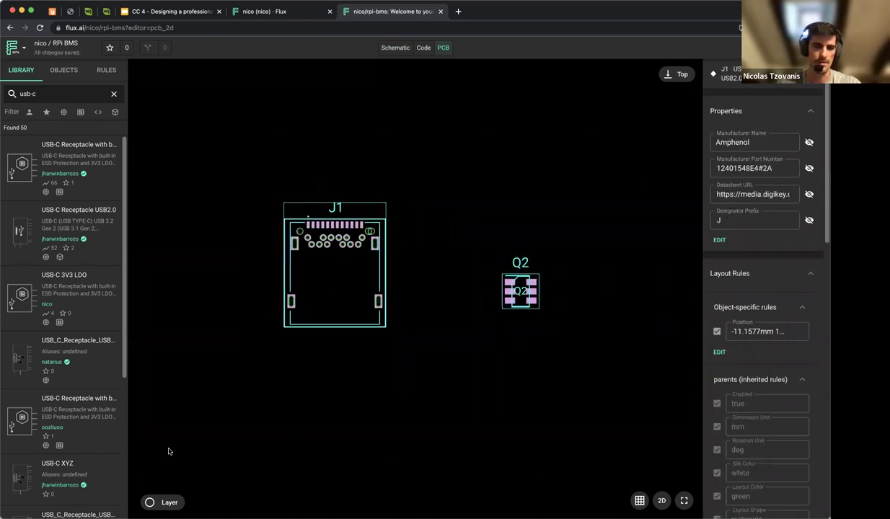
pyautogui.click(154, 499)
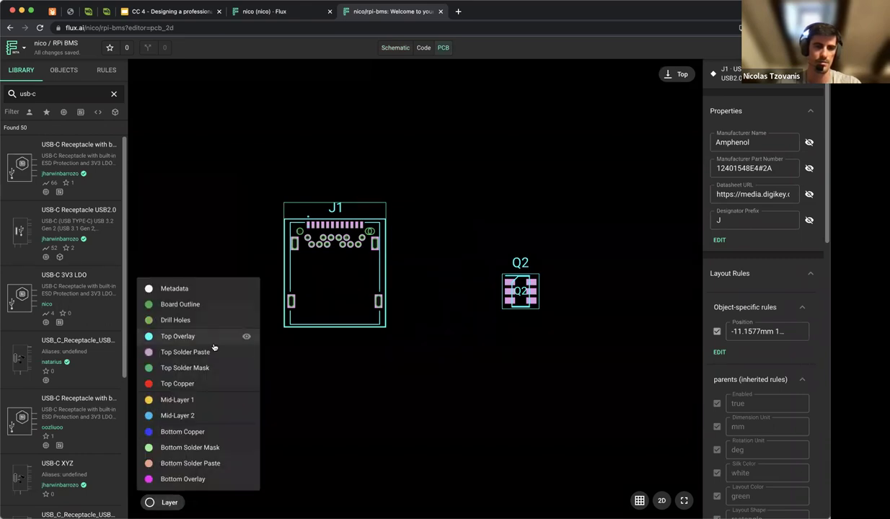
pyautogui.click(246, 352)
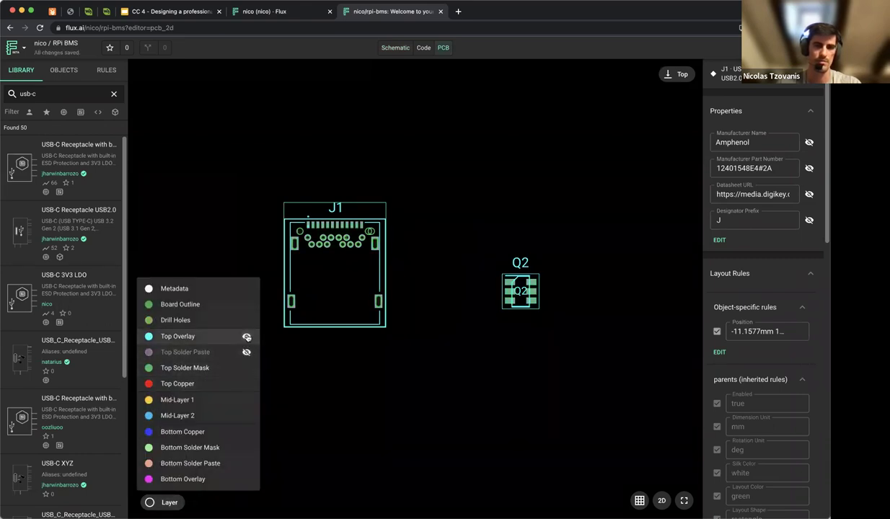
pyautogui.click(247, 336)
pyautogui.click(247, 367)
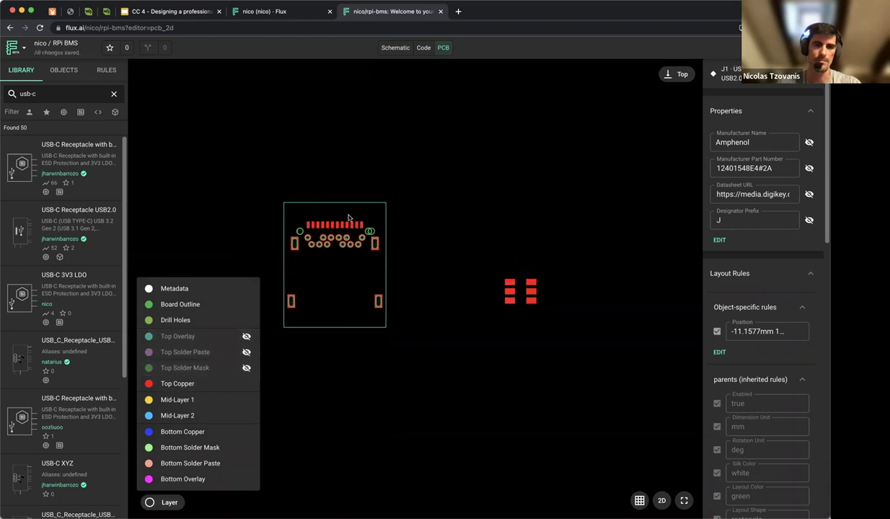
pyautogui.scroll(5, 338, 234)
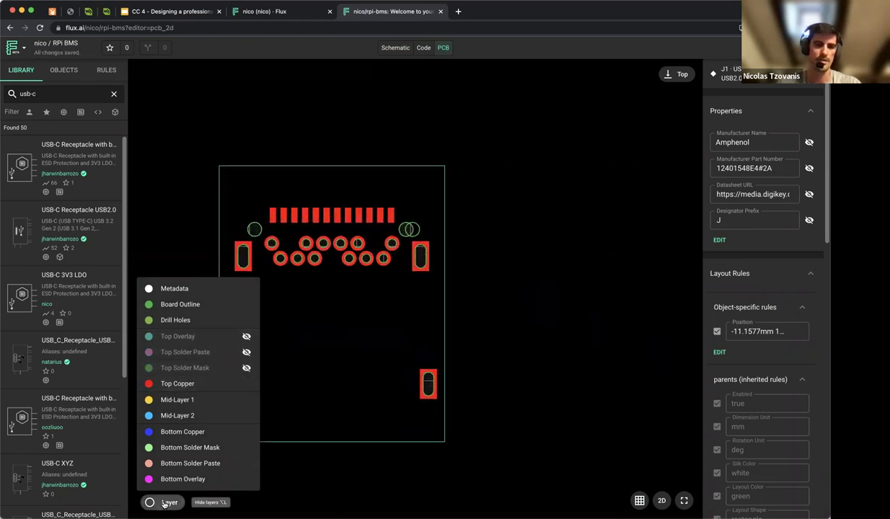
pyautogui.click(159, 501)
# Zoom and pan to centre the J1 footprint and inspect its copper pads.
pyautogui.scroll(2, 193, 253)
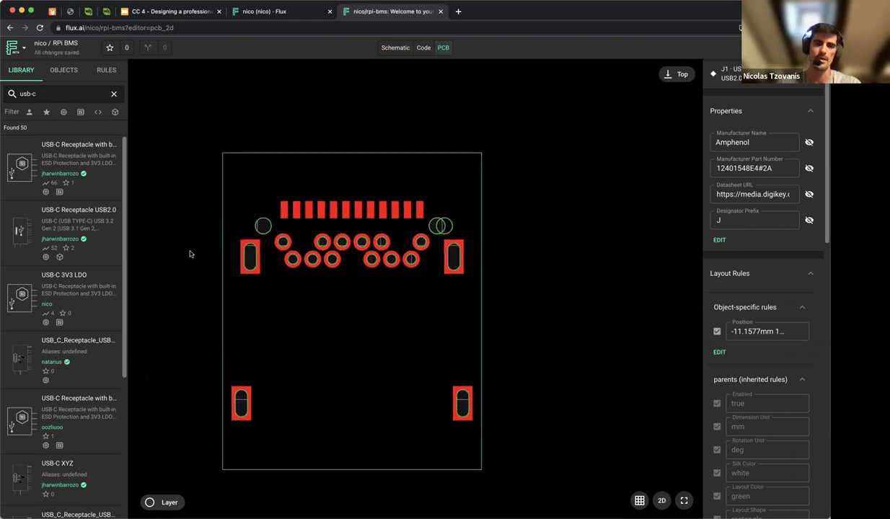
pyautogui.scroll(3, 190, 254)
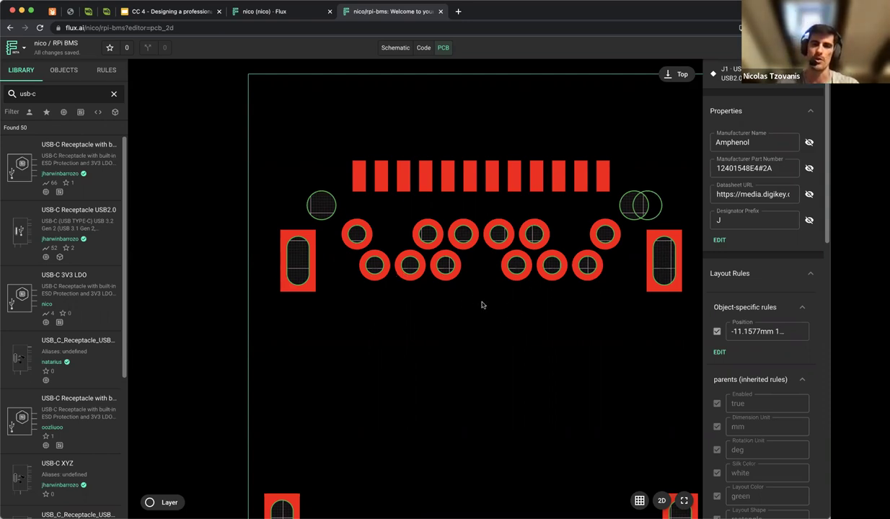
pyautogui.scroll(-1, 503, 318)
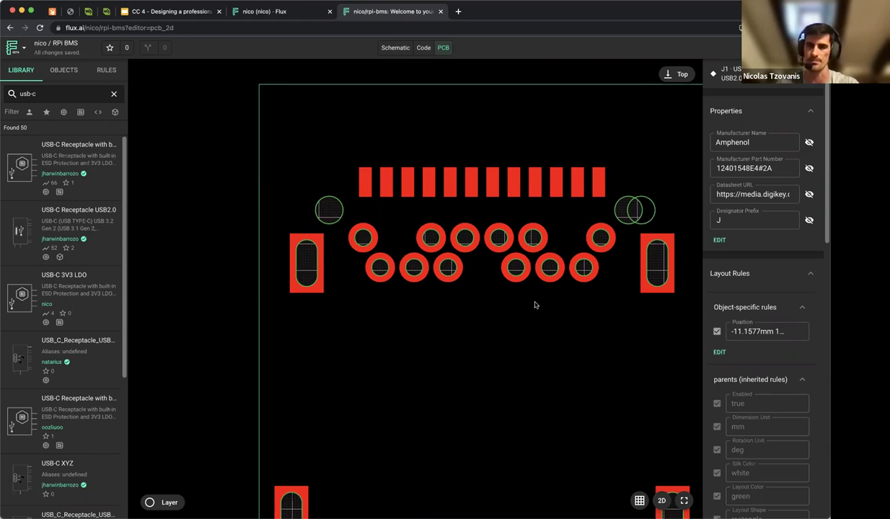
pyautogui.scroll(-4, 457, 308)
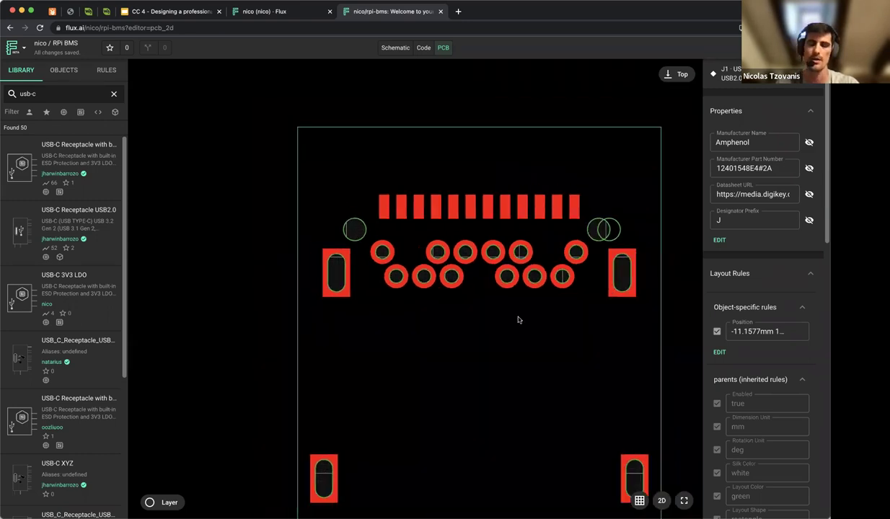
pyautogui.moveTo(680, 352); pyautogui.dragTo(602, 276)
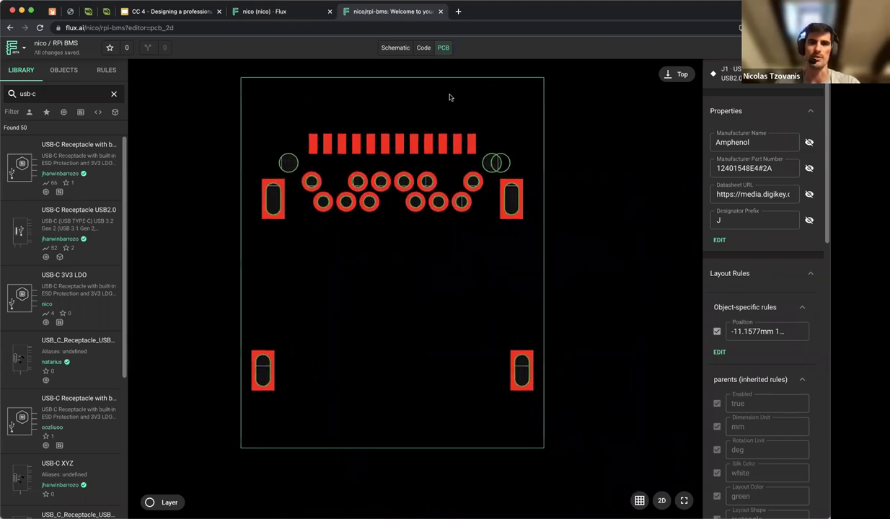
pyautogui.click(248, 114)
pyautogui.click(179, 127)
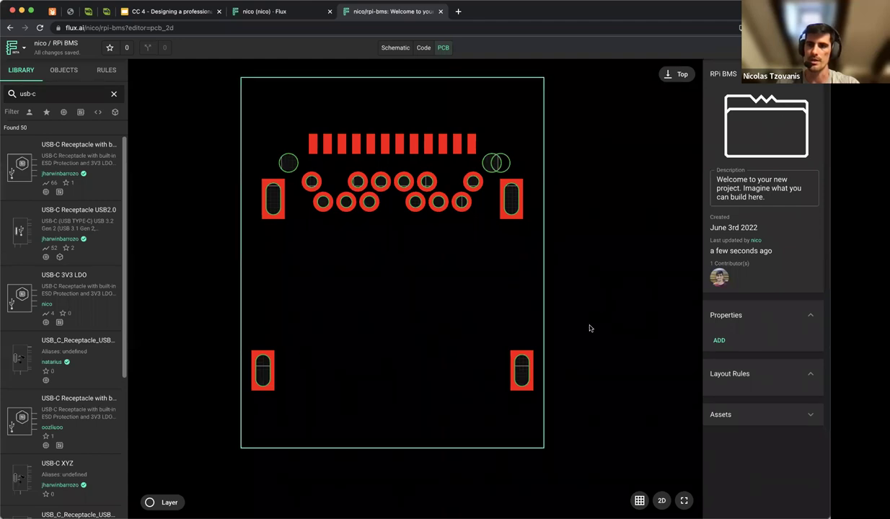
pyautogui.click(616, 281)
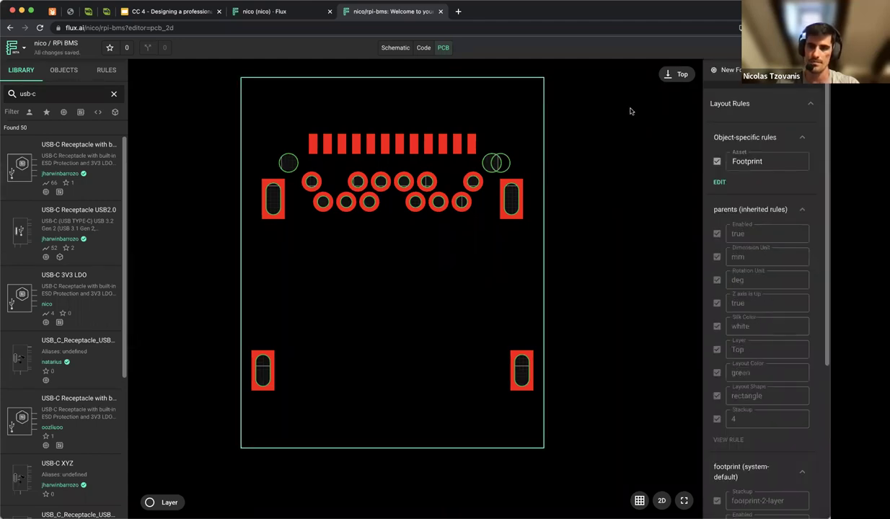
pyautogui.press('Escape')
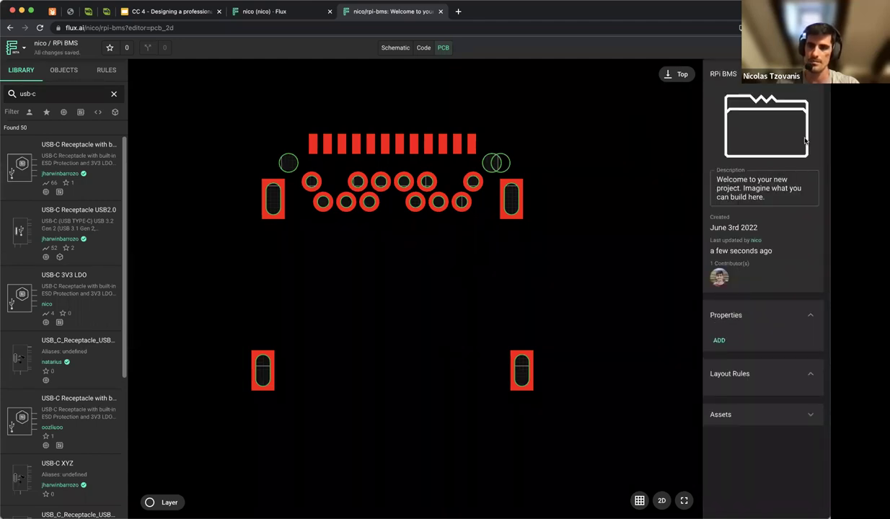
# Select J1 on the schematic and open its USB-C Receptacle USB2.0 part page in a new tab.
pyautogui.click(395, 48)
pyautogui.click(276, 217)
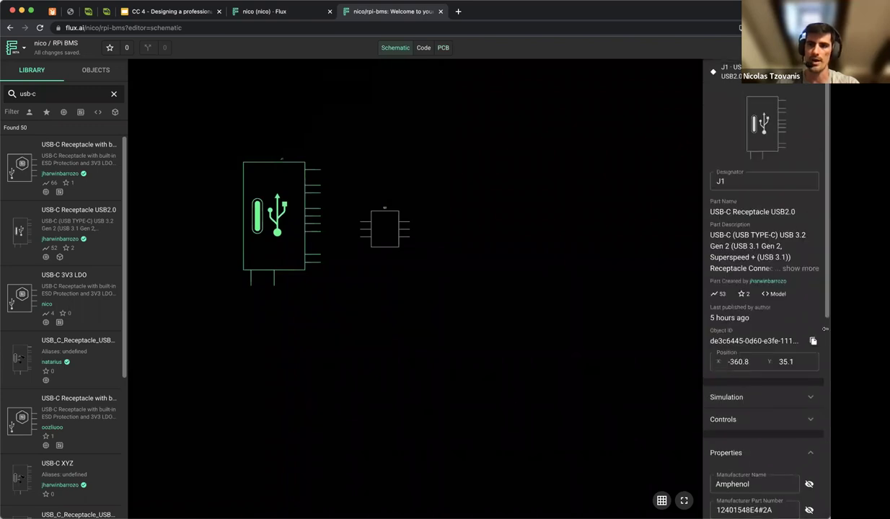
pyautogui.doubleClick(722, 293)
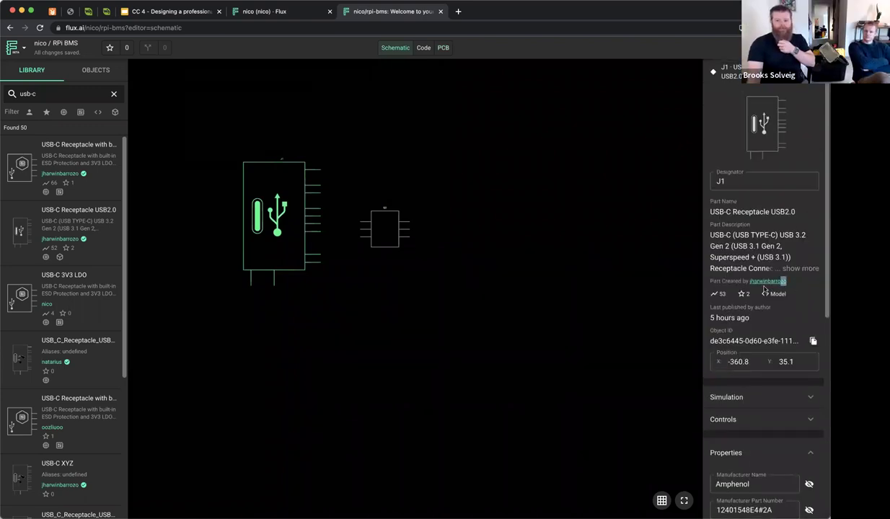
pyautogui.click(593, 321)
pyautogui.click(272, 251)
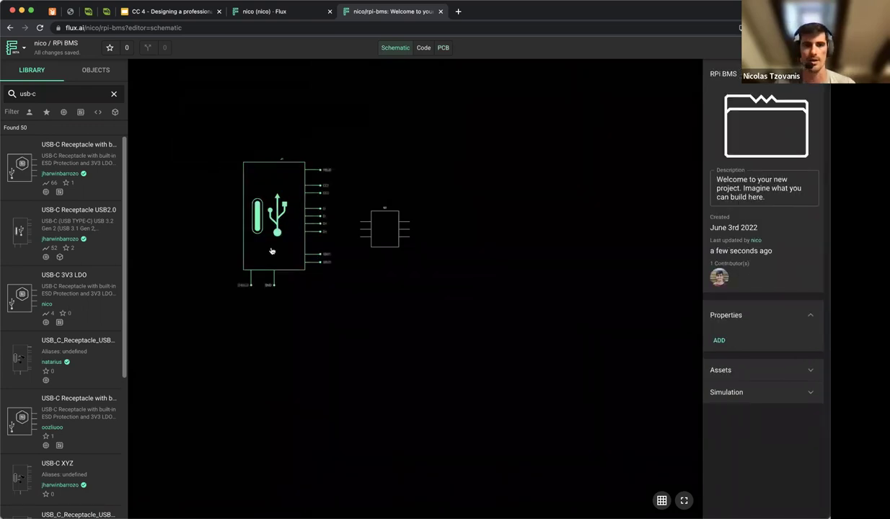
pyautogui.rightClick(272, 251)
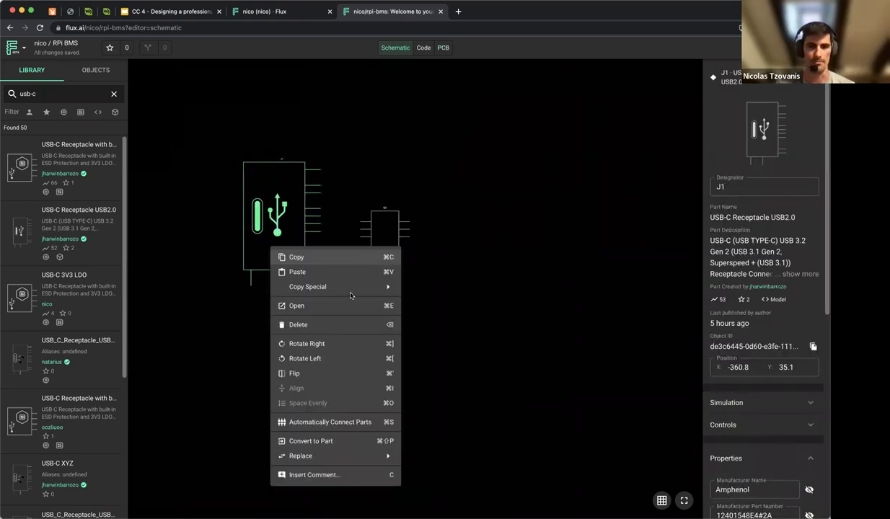
pyautogui.click(328, 300)
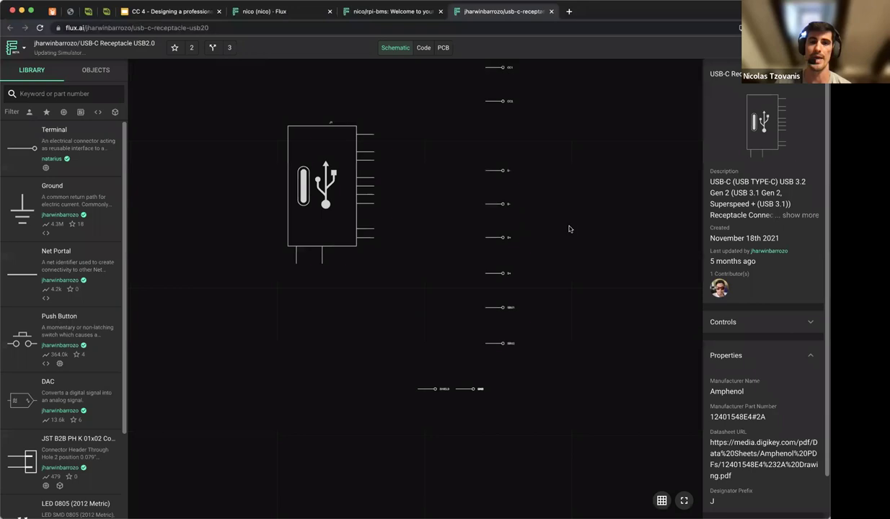
# Show the USB-C Receptacle part's PCB footprint, reopening its tab after accidentally closing it.
pyautogui.click(443, 46)
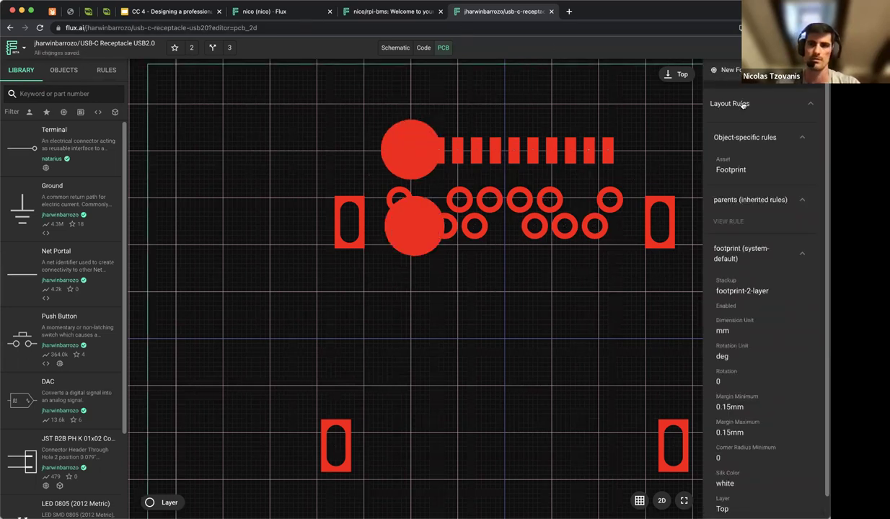
pyautogui.middleClick(517, 14)
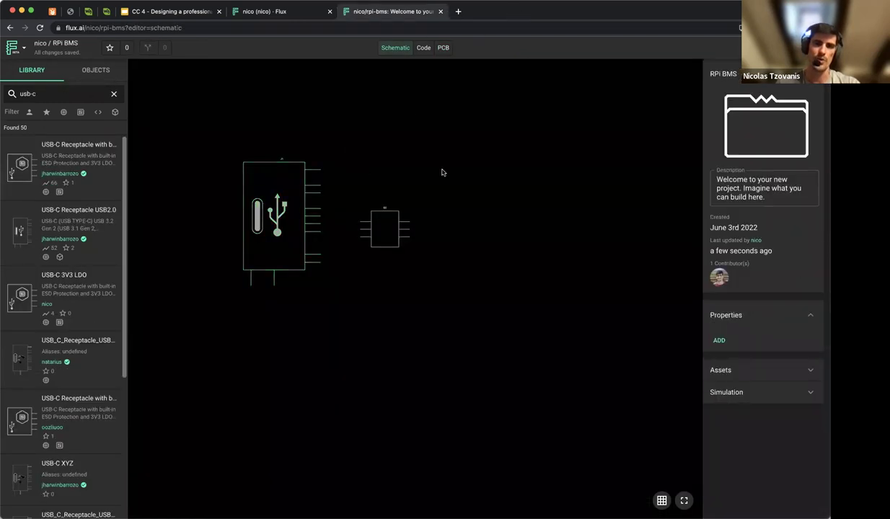
pyautogui.press('super+shift+t')
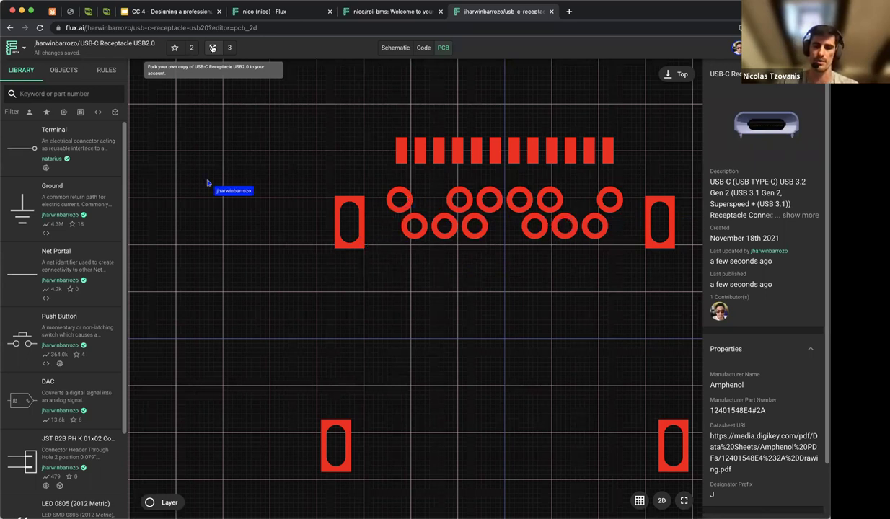
pyautogui.click(13, 48)
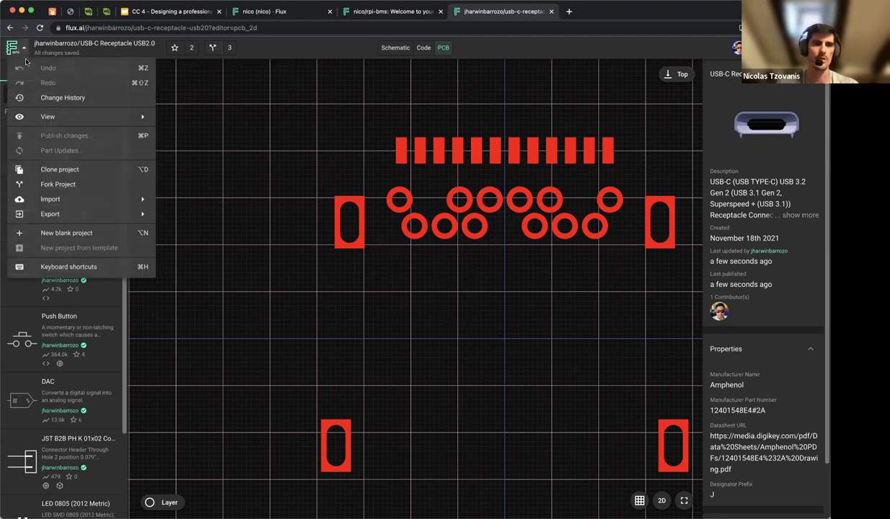
pyautogui.click(69, 98)
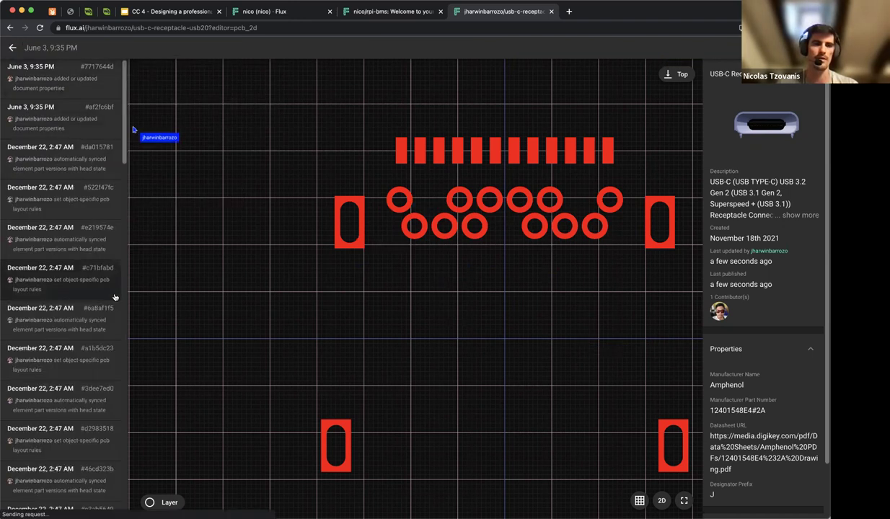
pyautogui.scroll(-3, 75, 242)
pyautogui.scroll(-15, 75, 242)
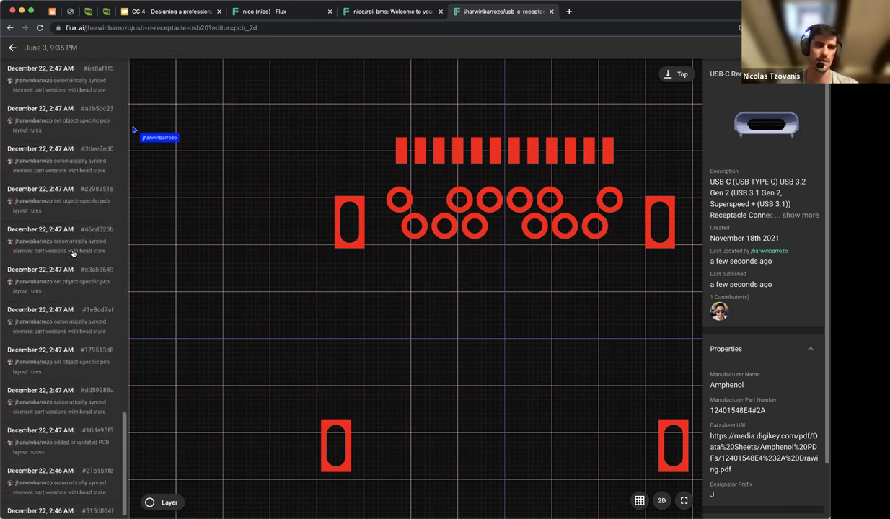
pyautogui.click(13, 50)
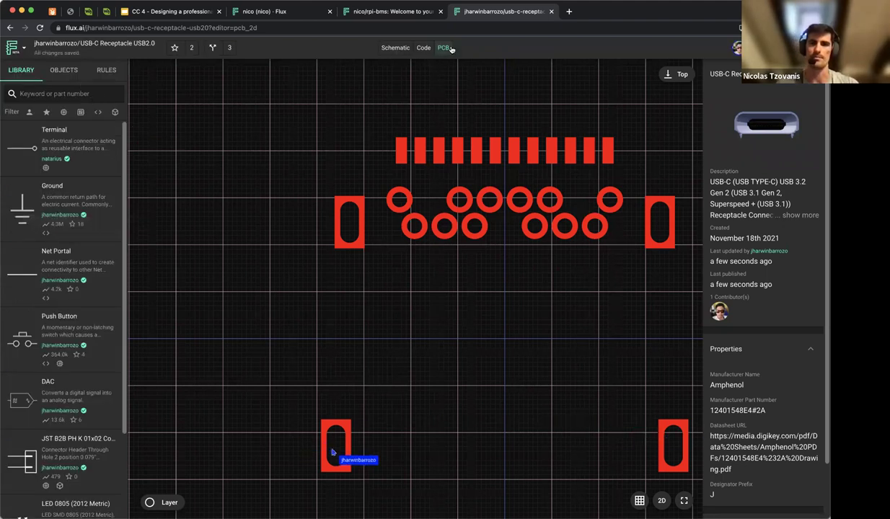
pyautogui.click(25, 49)
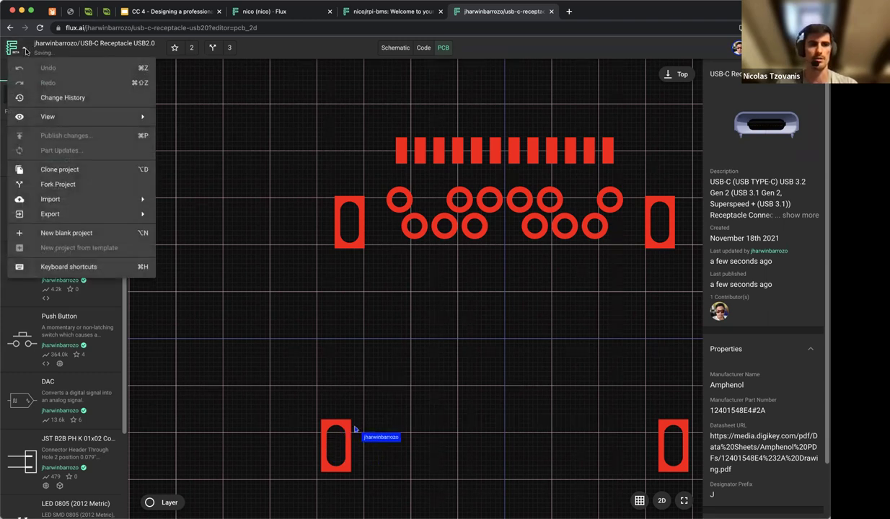
# Clone the USB-C Receptacle USB2.0 part project from the Flux logo menu.
pyautogui.click(103, 171)
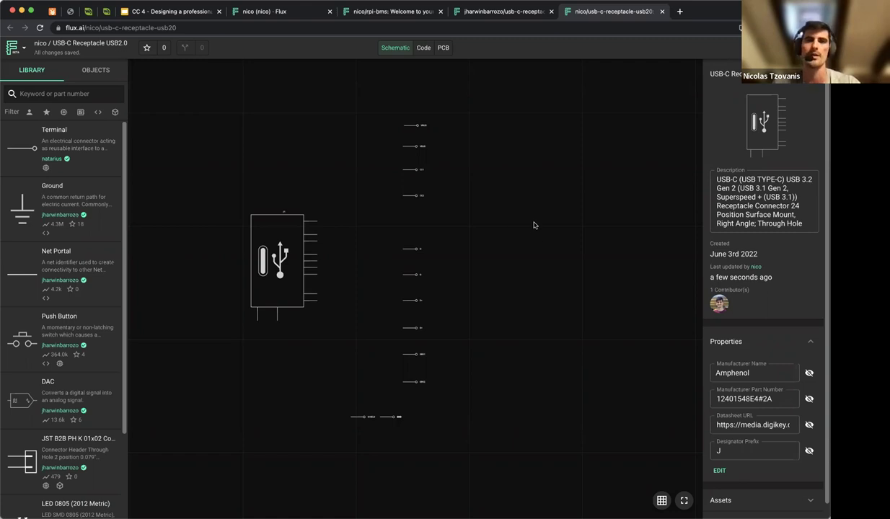
# Show the cloned part's PCB footprint, zoomed in on the upper-left oval shield pad.
pyautogui.click(444, 47)
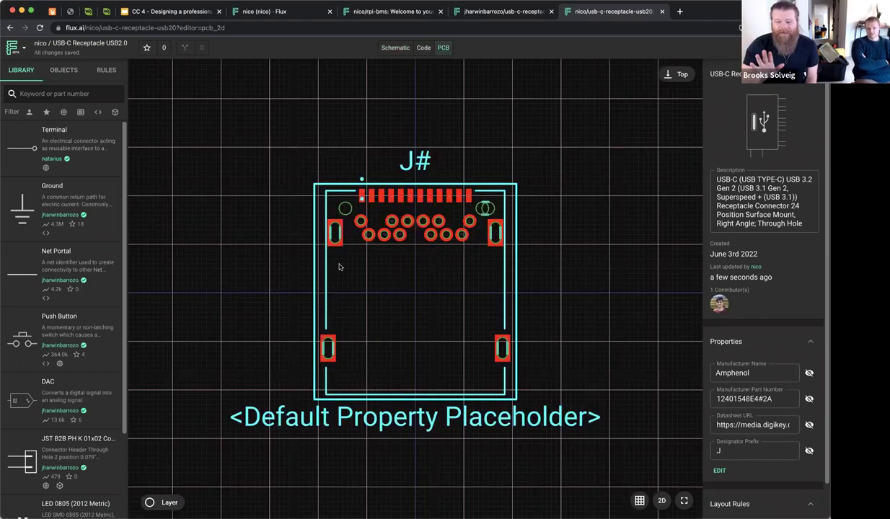
pyautogui.scroll(1, 333, 238)
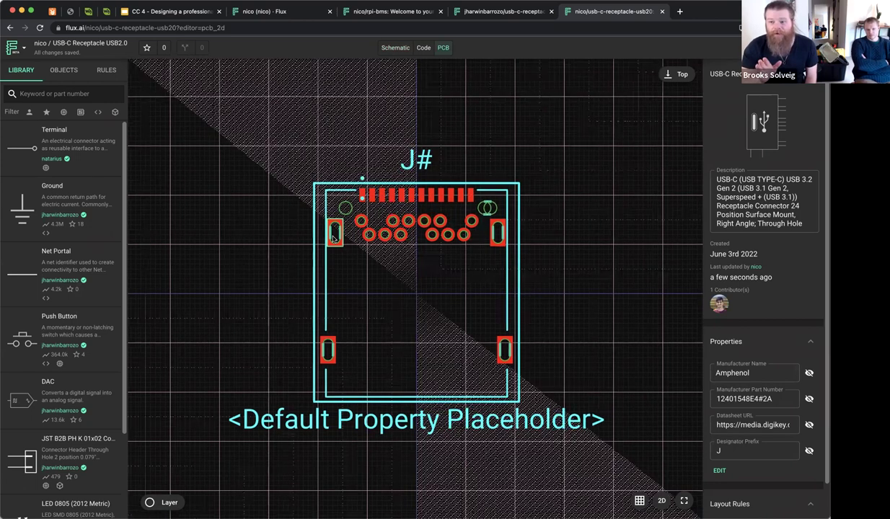
pyautogui.scroll(5, 333, 238)
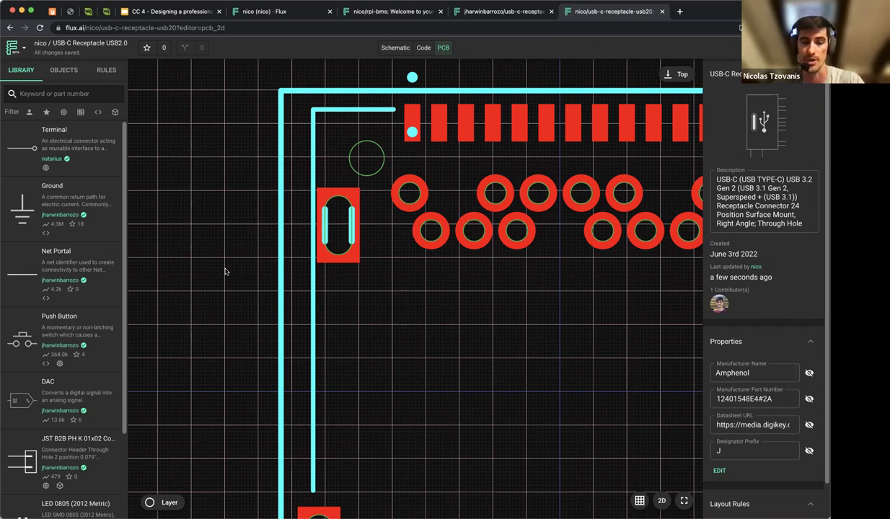
# Add an object-specific Size rule to shield pad SH1, turning it into a large round pad.
pyautogui.click(349, 203)
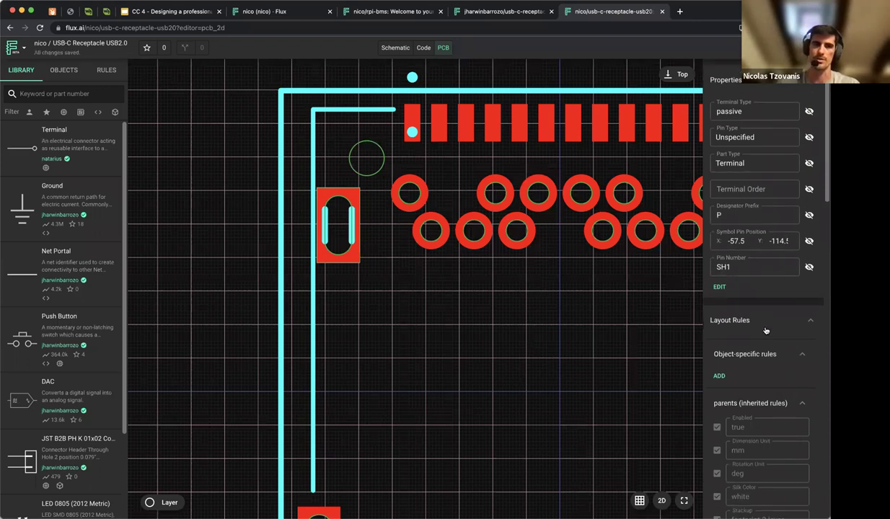
pyautogui.scroll(-1, 793, 331)
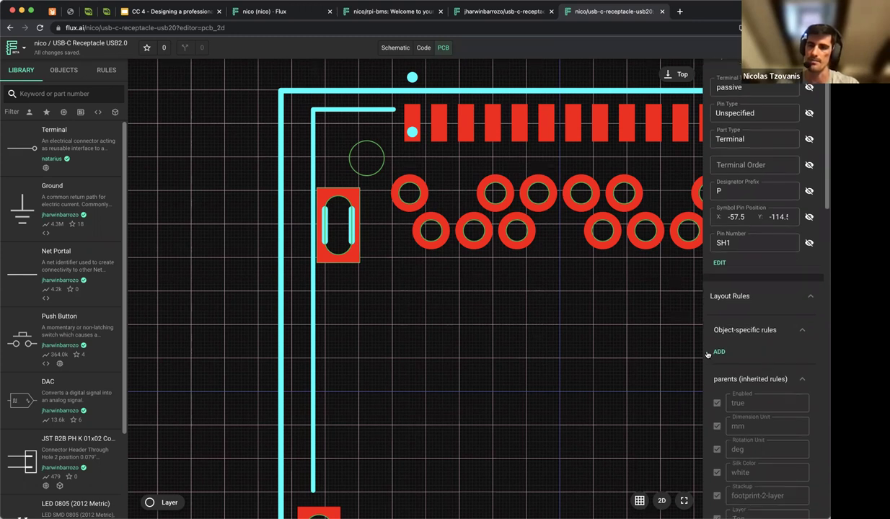
pyautogui.click(720, 351)
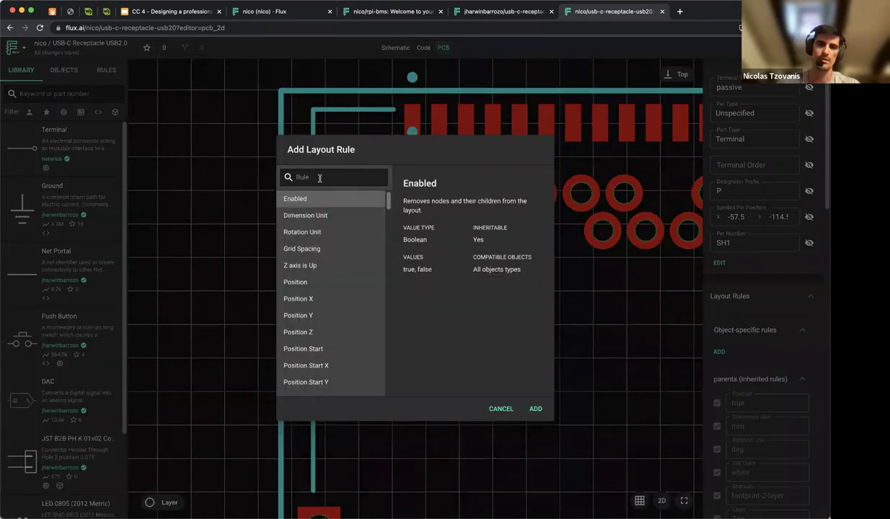
pyautogui.write('size')
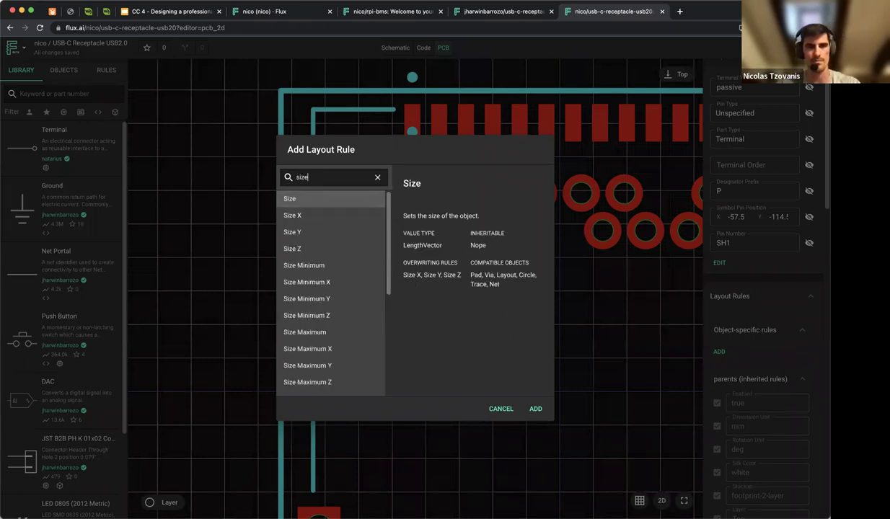
pyautogui.click(534, 408)
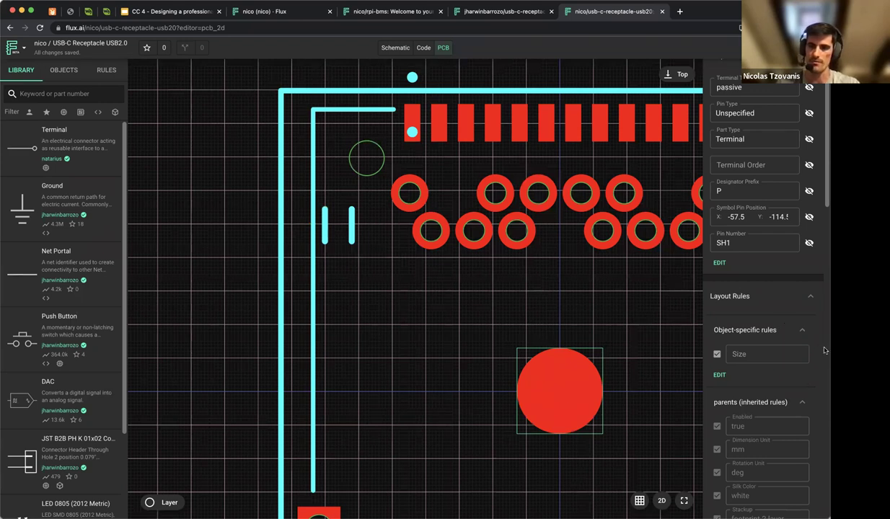
pyautogui.scroll(-1, 796, 337)
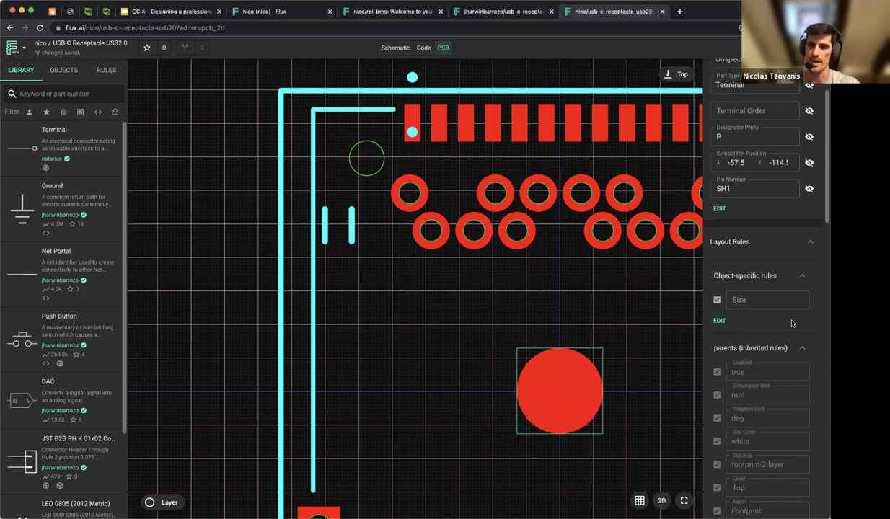
pyautogui.click(734, 300)
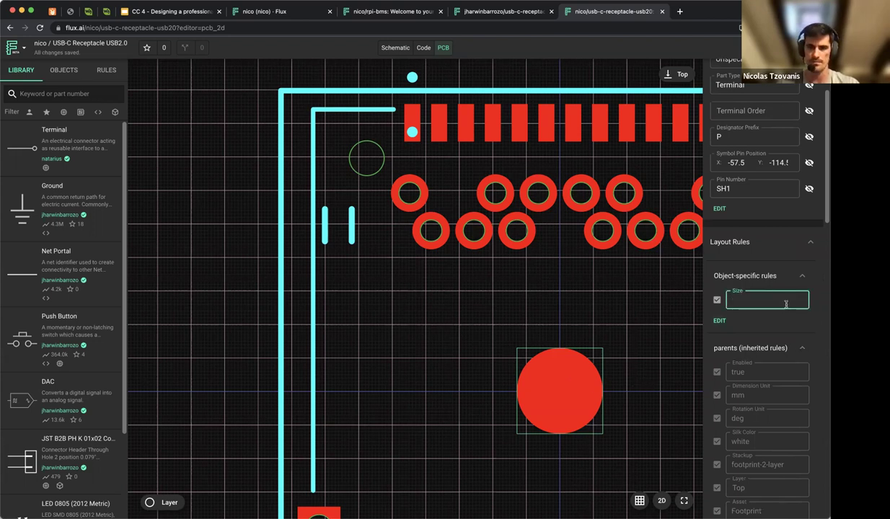
pyautogui.click(233, 248)
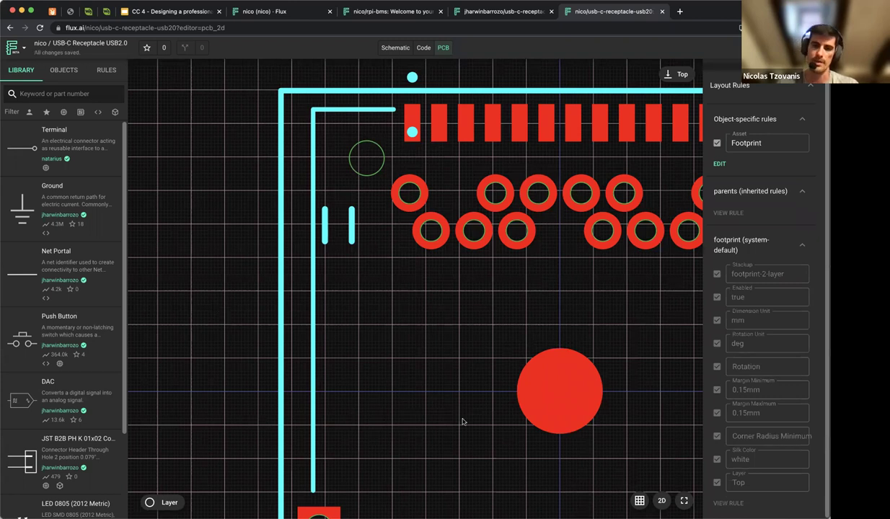
pyautogui.click(443, 309)
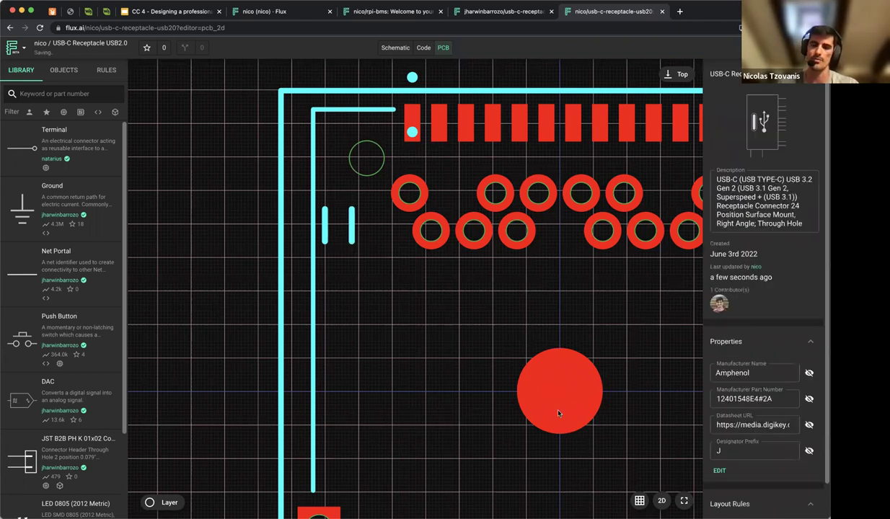
# Inspect pad B8's rules, then deselect it and add a new ruleset under RULES.
pyautogui.click(505, 230)
pyautogui.scroll(-2, 762, 353)
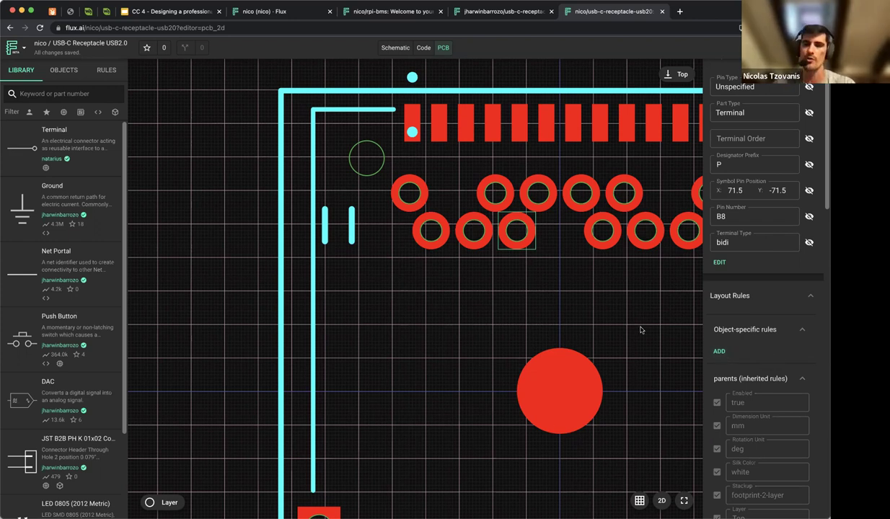
pyautogui.scroll(-1, 737, 321)
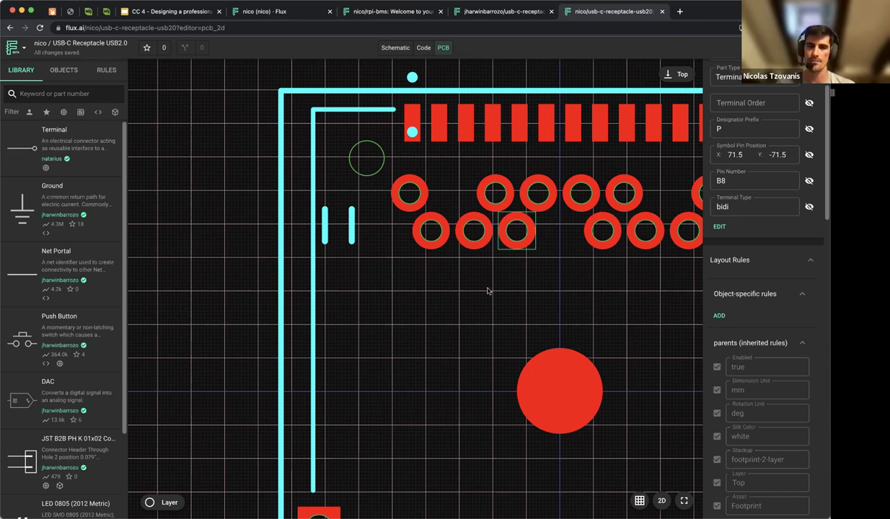
pyautogui.click(240, 173)
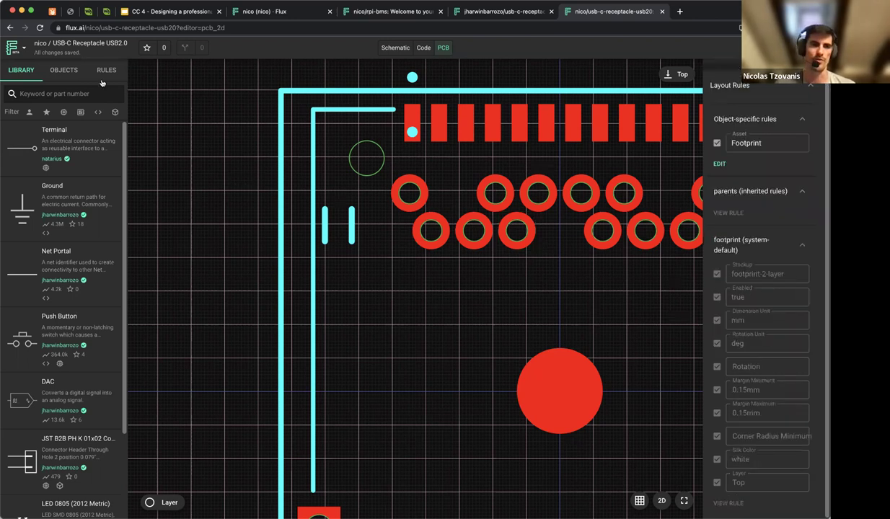
pyautogui.click(101, 70)
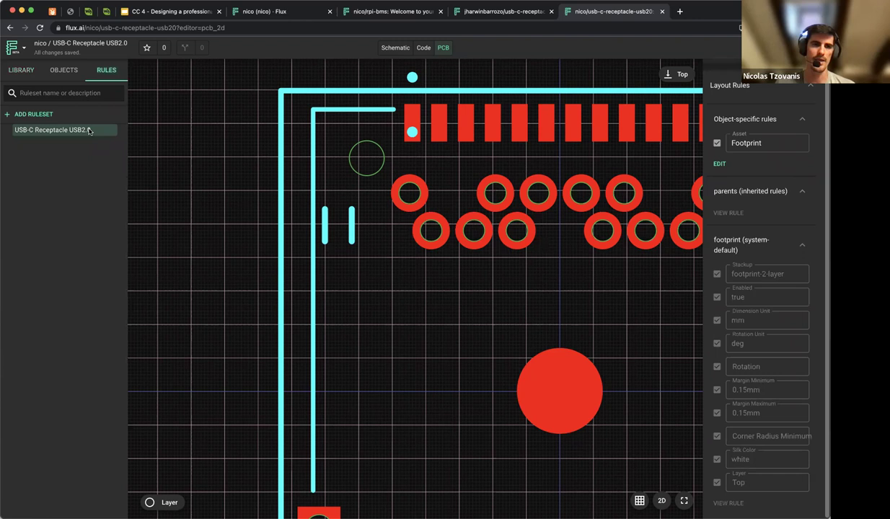
pyautogui.click(30, 115)
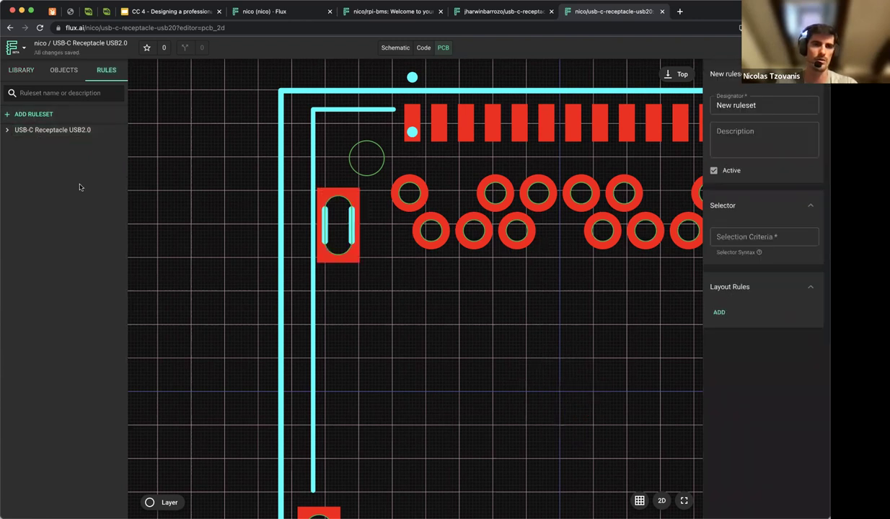
# Set the new ruleset's selection criteria to #SHIELD.
pyautogui.click(5, 130)
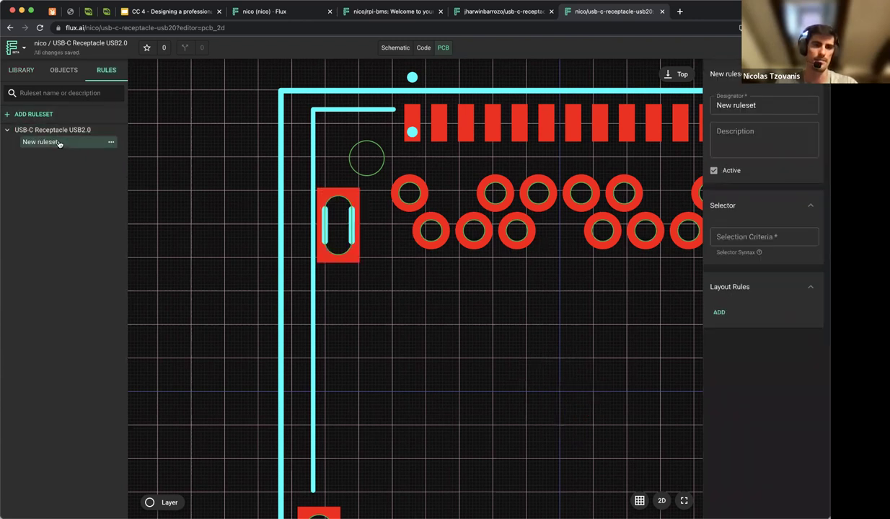
pyautogui.click(755, 240)
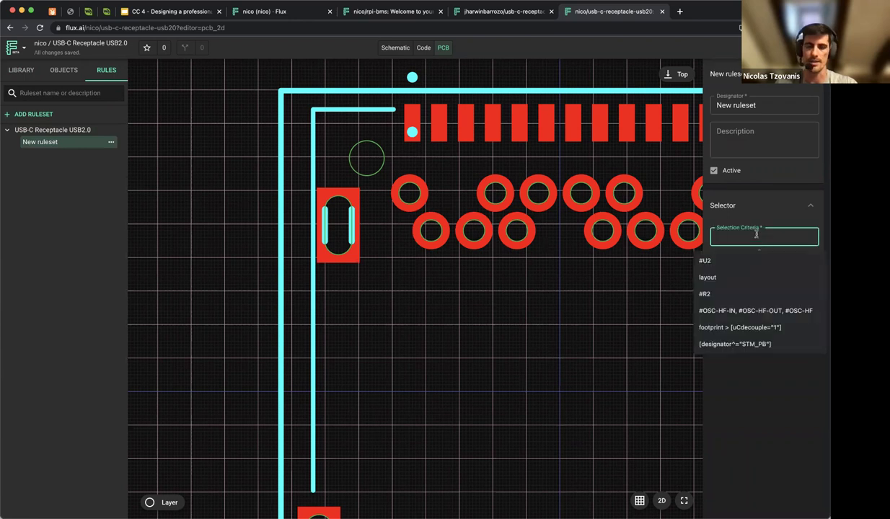
pyautogui.write('#SHIELD')
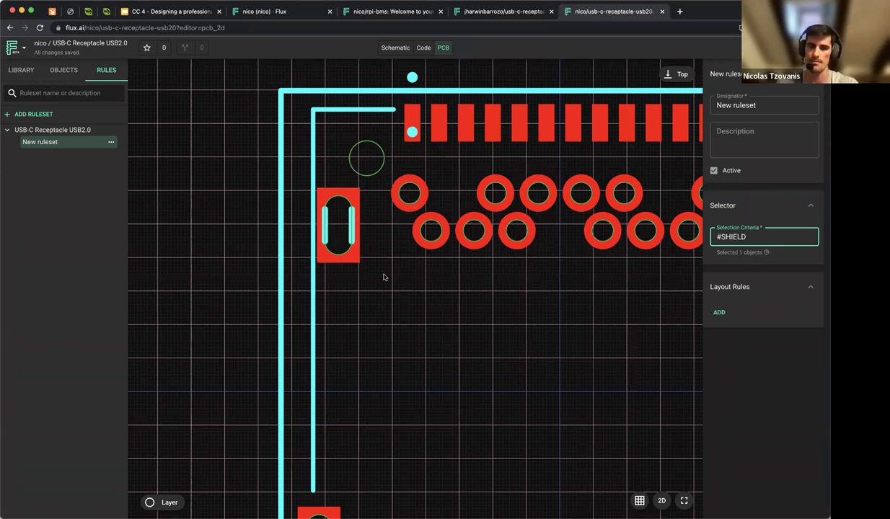
# Add a Size layout rule of 1.5 to the #SHIELD ruleset.
pyautogui.click(719, 312)
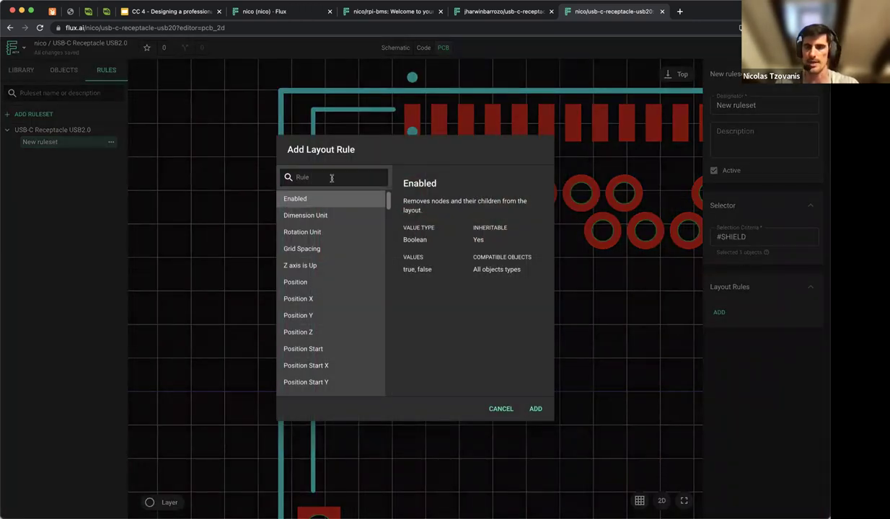
pyautogui.write('size')
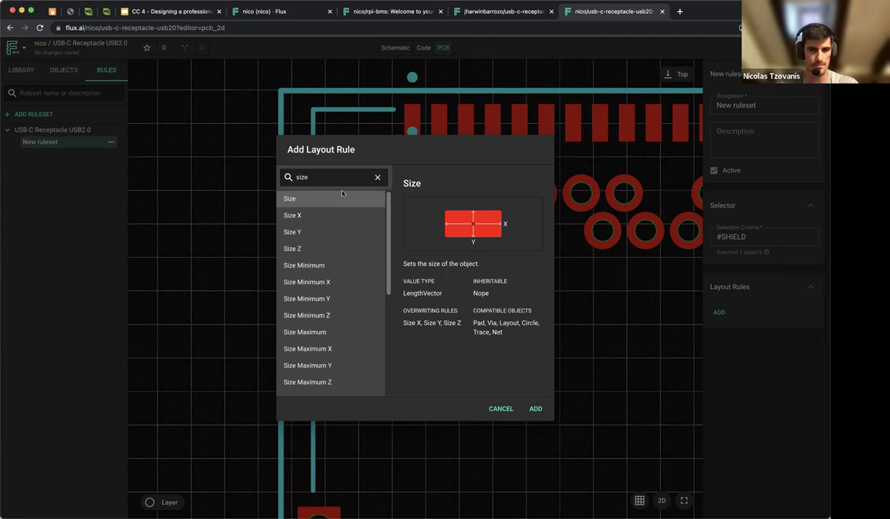
pyautogui.click(535, 408)
pyautogui.click(735, 315)
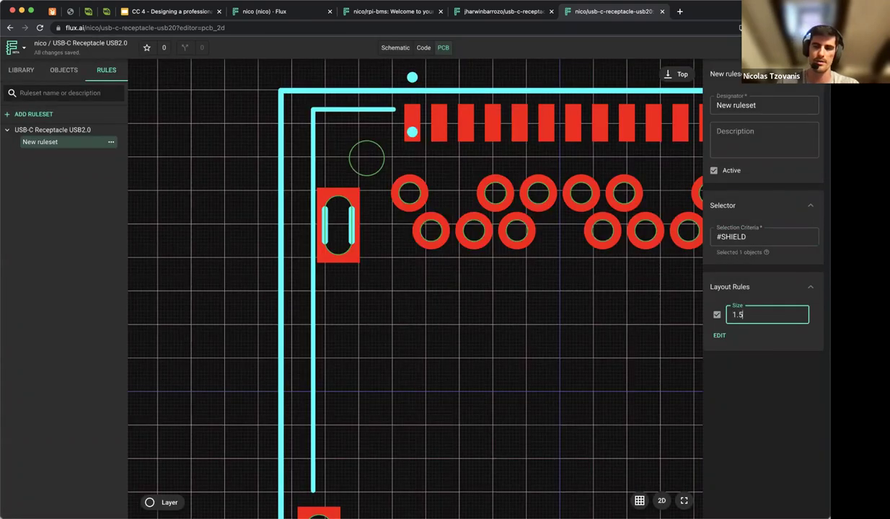
pyautogui.click(732, 374)
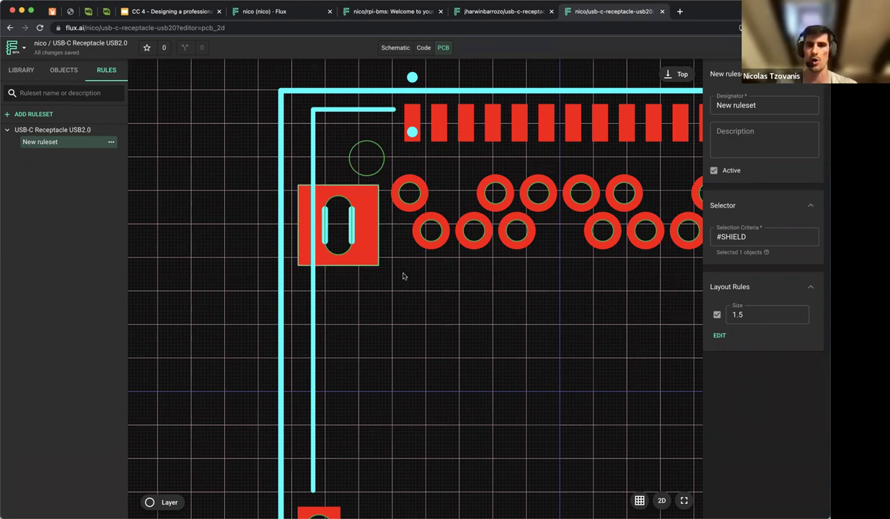
pyautogui.click(762, 236)
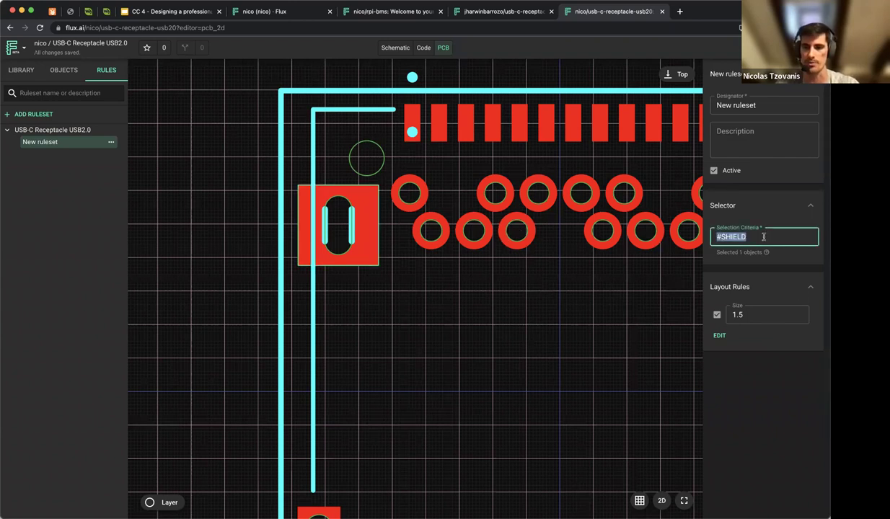
pyautogui.write('pad')
pyautogui.click(770, 397)
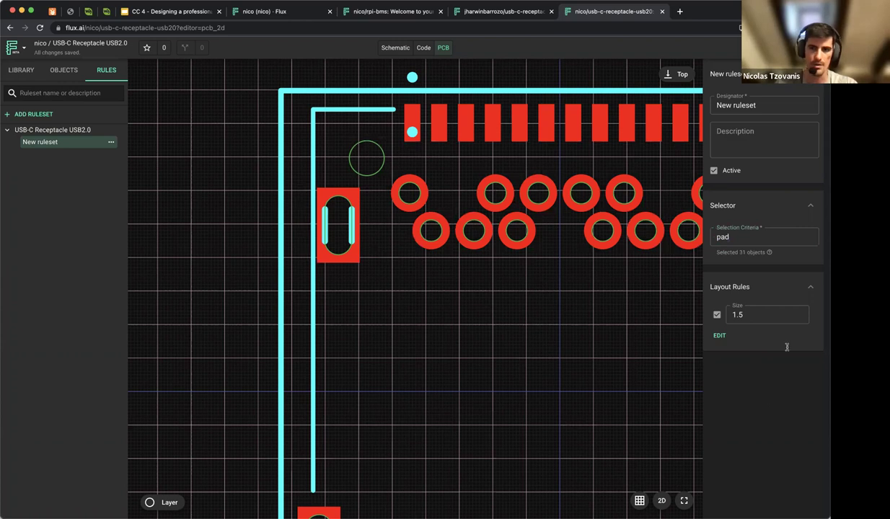
pyautogui.click(758, 232)
pyautogui.doubleClick(753, 237)
pyautogui.write('#SHILED')
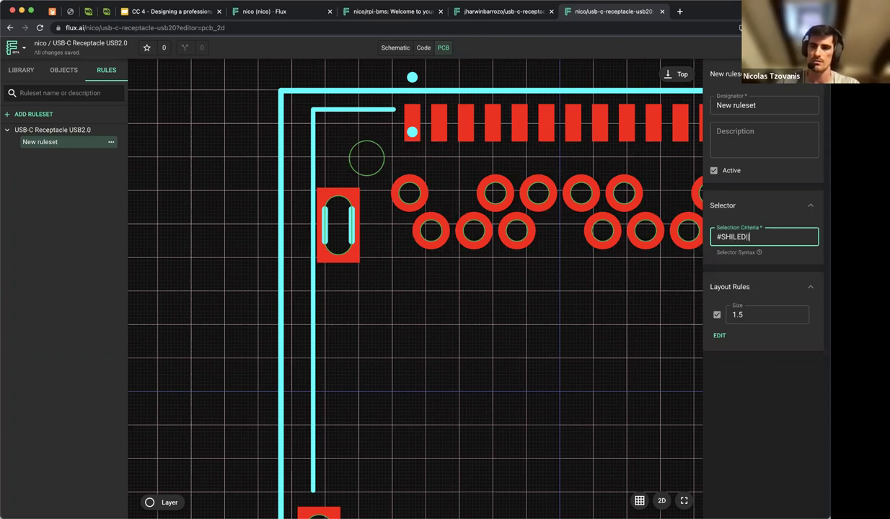
pyautogui.press('BackSpace')
pyautogui.press('BackSpace')
pyautogui.press('BackSpace')
pyautogui.write('ELD')
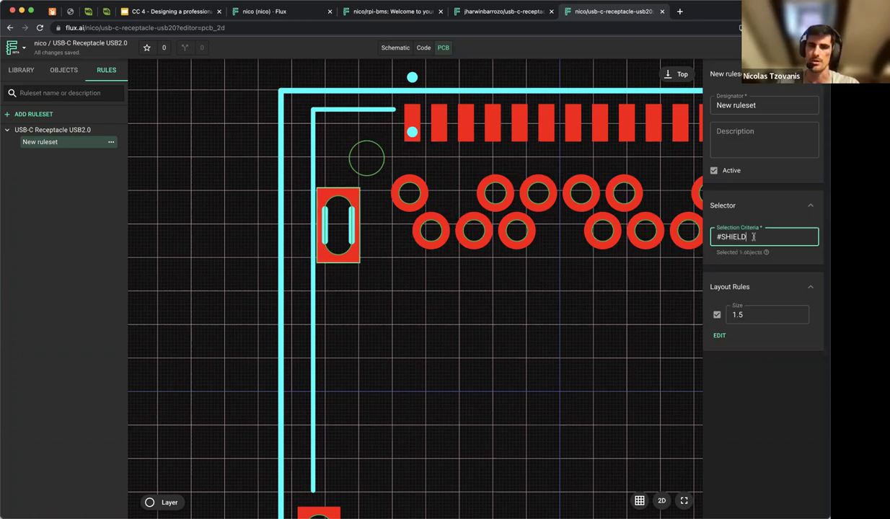
pyautogui.click(765, 413)
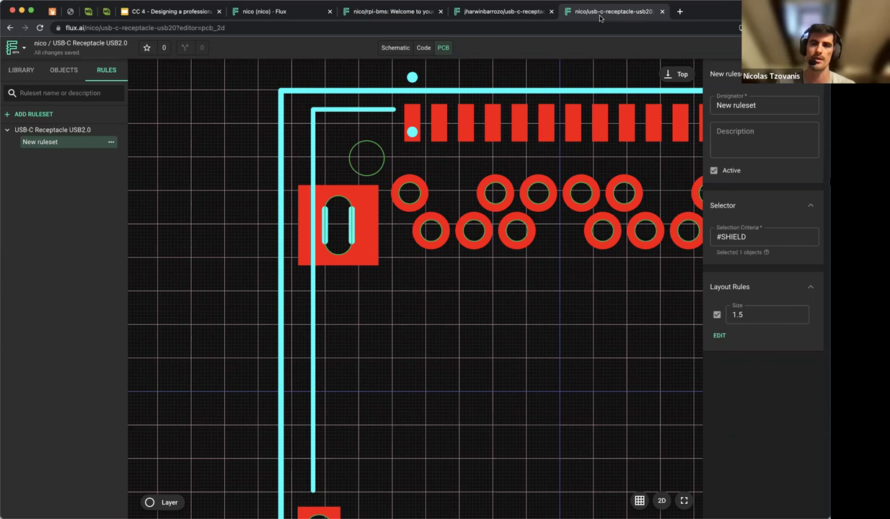
pyautogui.hotkey('ctrl', 'w')
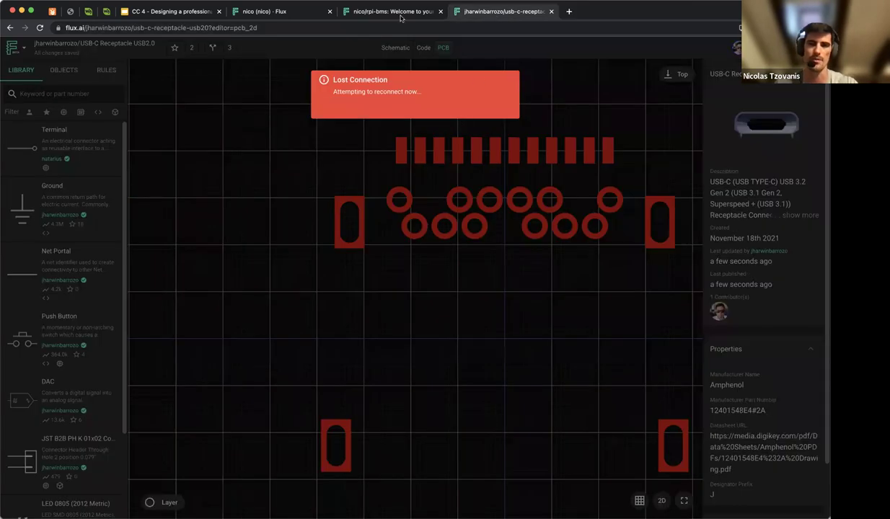
# Close the USB-C part tab, nudge the USB-C symbol, and show the RPi BMS PCB layout.
pyautogui.hotkey('ctrl', 'w')
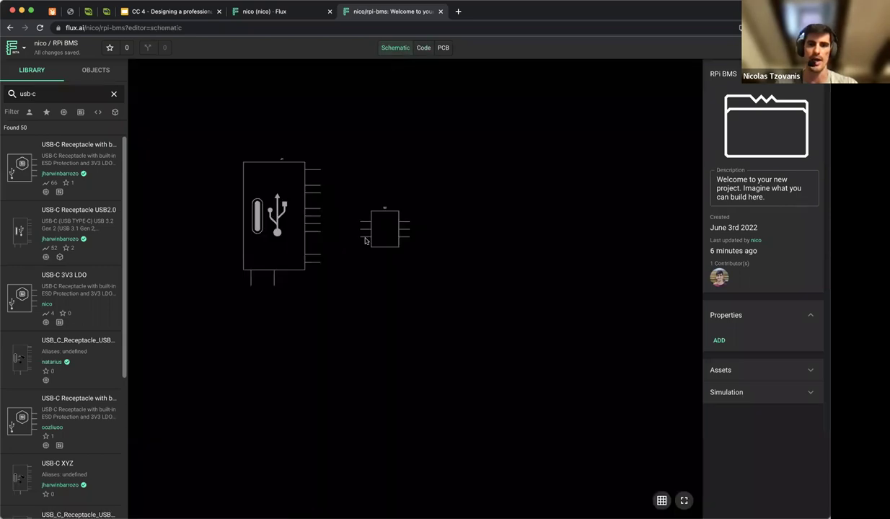
pyautogui.moveTo(278, 182); pyautogui.dragTo(274, 180)
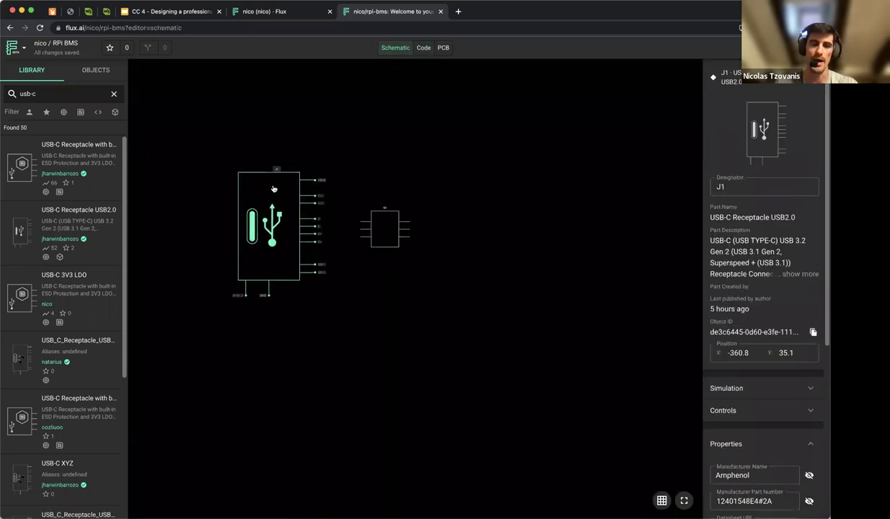
pyautogui.click(448, 66)
pyautogui.click(444, 48)
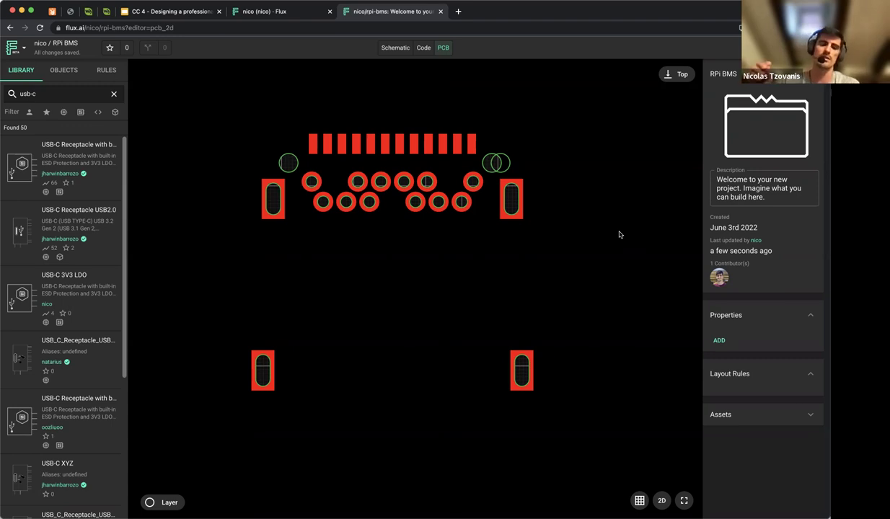
pyautogui.scroll(-1, 618, 234)
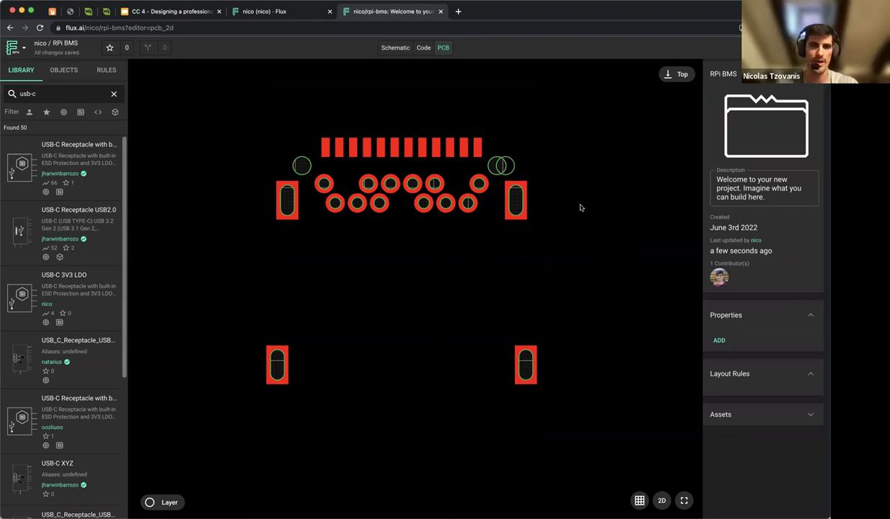
# Add new rulesets in the RPi BMS project's RULES panel.
pyautogui.click(106, 70)
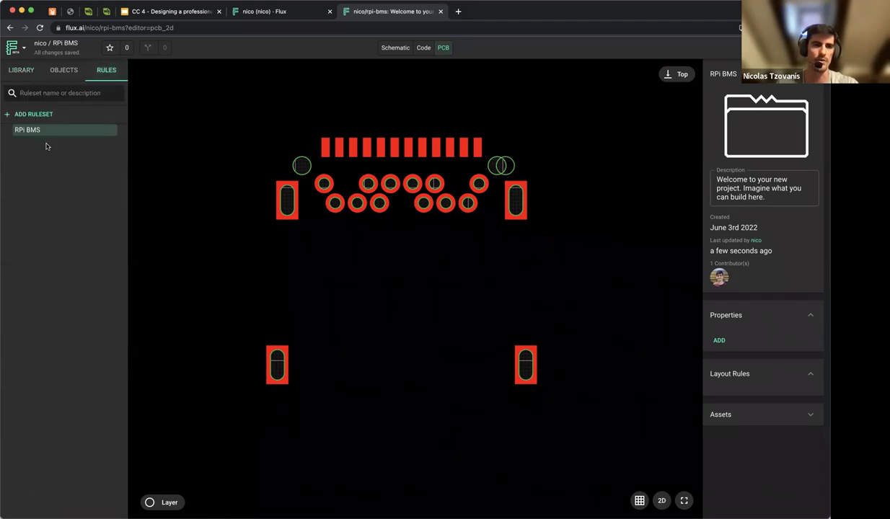
pyautogui.click(10, 114)
pyautogui.click(7, 130)
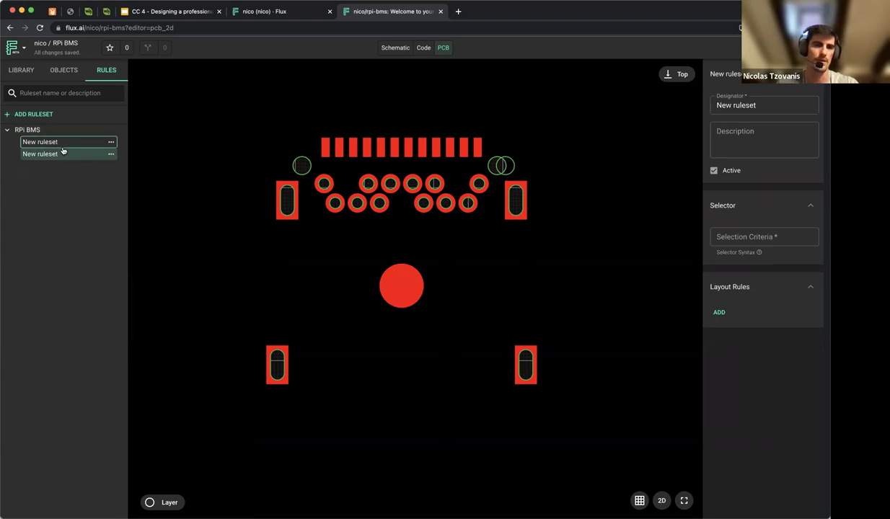
# Set the ruleset selector to '#J1 #SHIELD' and open the selector syntax documentation.
pyautogui.click(779, 237)
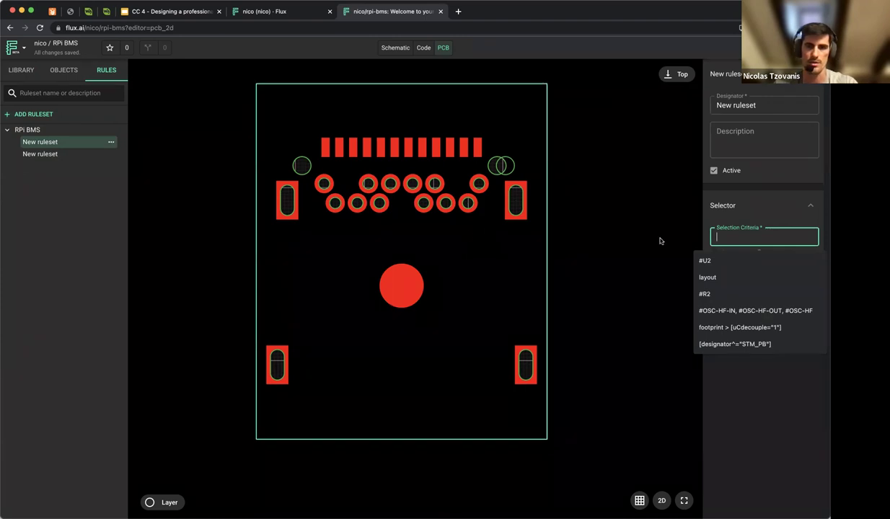
pyautogui.write('#PC')
pyautogui.press('BackSpace')
pyautogui.press('BackSpace')
pyautogui.write('J1')
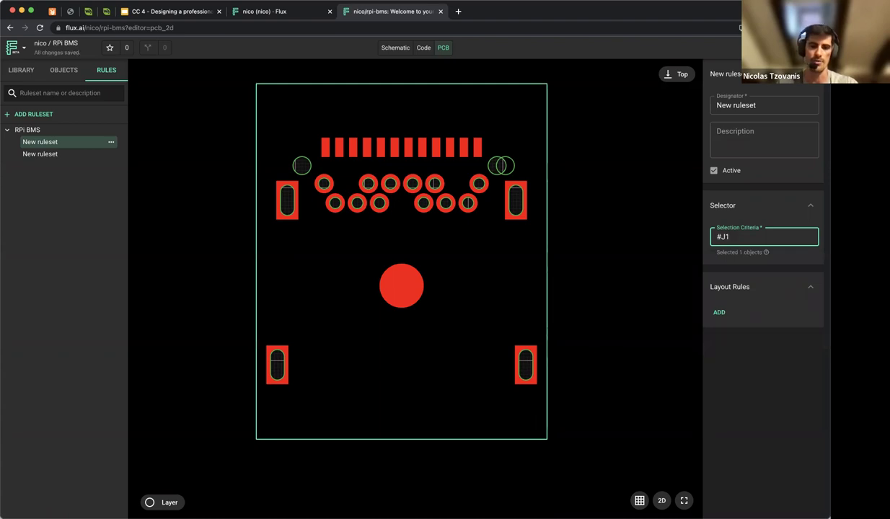
pyautogui.write(' SHIELD')
pyautogui.press('BackSpace')
pyautogui.press('BackSpace')
pyautogui.press('BackSpace')
pyautogui.press('BackSpace')
pyautogui.press('BackSpace')
pyautogui.press('BackSpace')
pyautogui.write('#SHIELD')
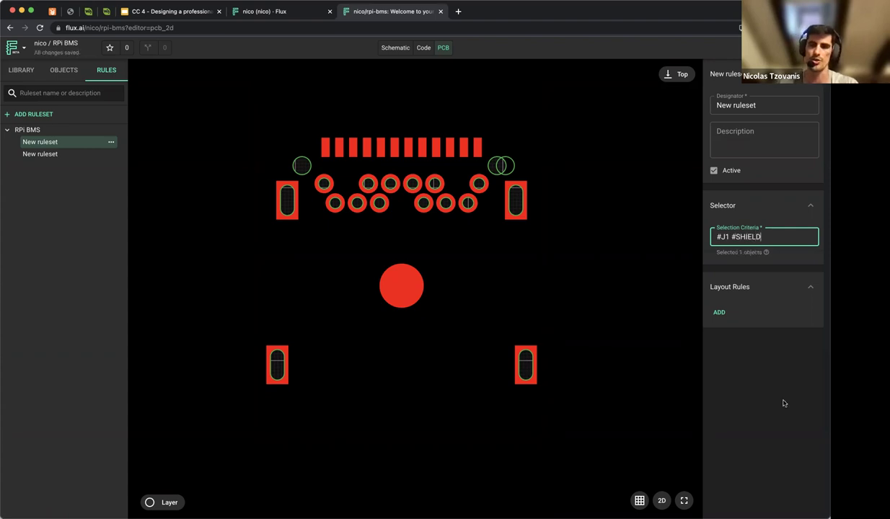
pyautogui.click(766, 254)
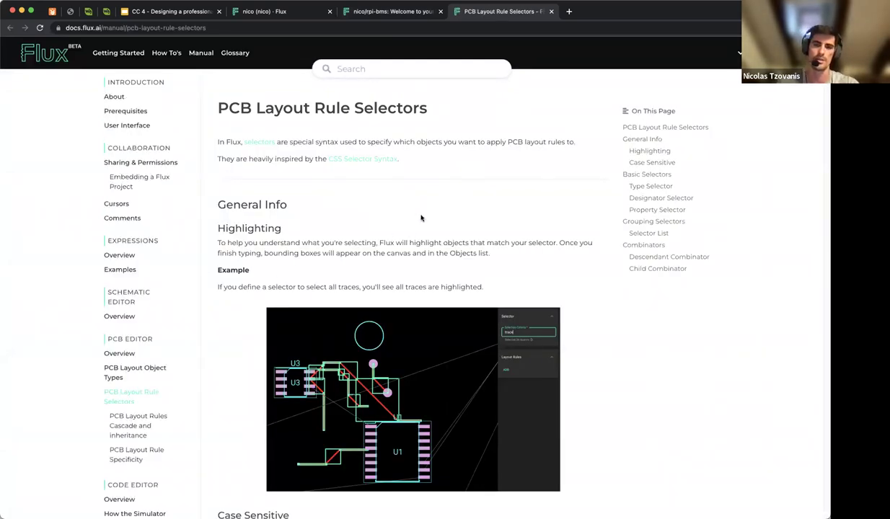
pyautogui.scroll(-1, 382, 227)
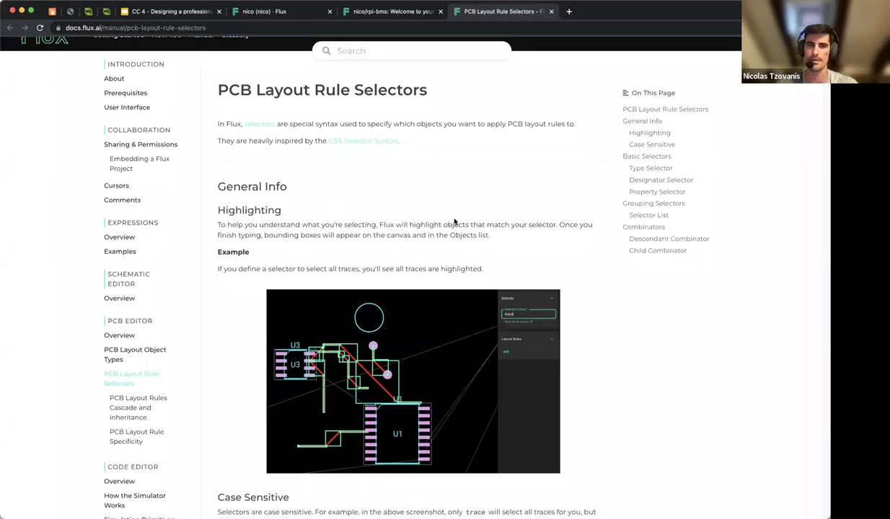
pyautogui.scroll(-1, 475, 225)
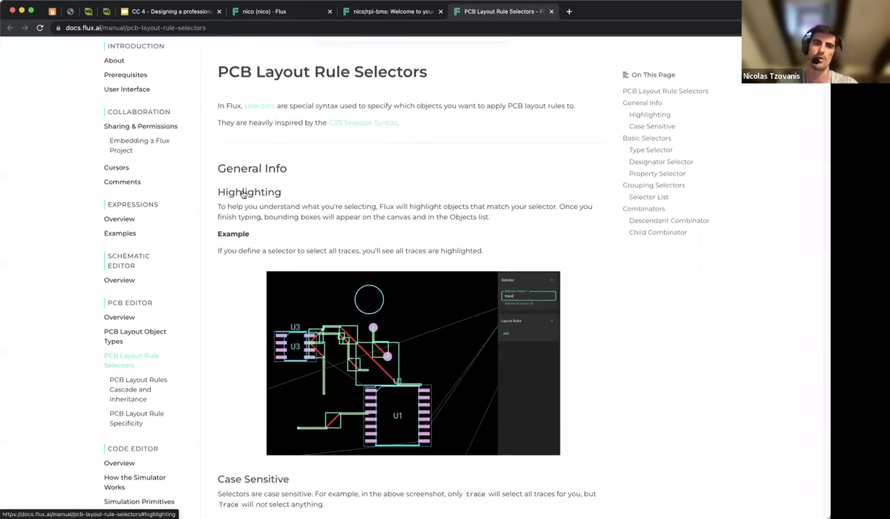
pyautogui.scroll(-3, 238, 191)
pyautogui.scroll(-6, 239, 268)
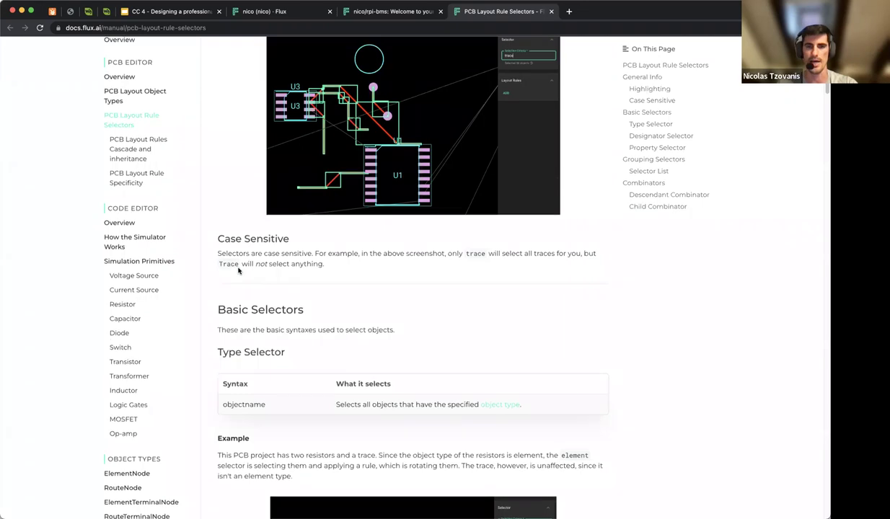
pyautogui.scroll(1, 239, 270)
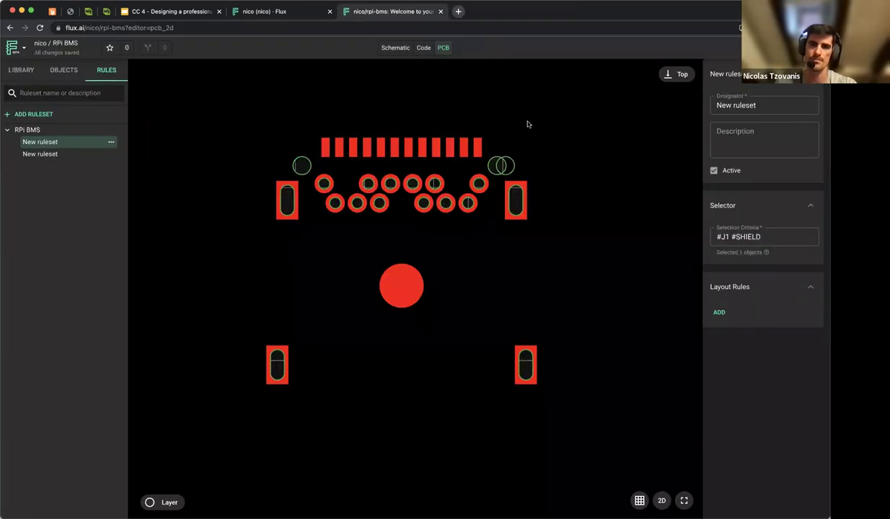
# Close the docs, give the #J1 #SHIELD ruleset a Size rule of 1.5, then view the schematic.
pyautogui.middleClick(488, 14)
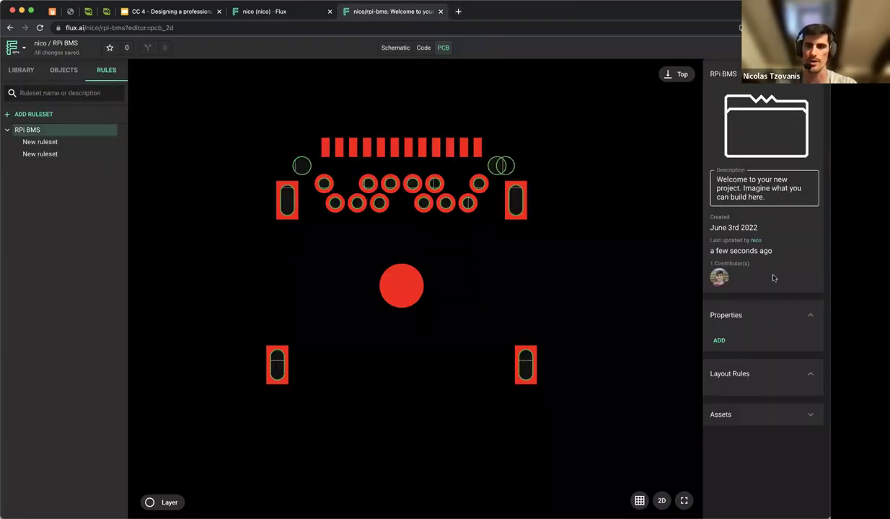
pyautogui.click(49, 153)
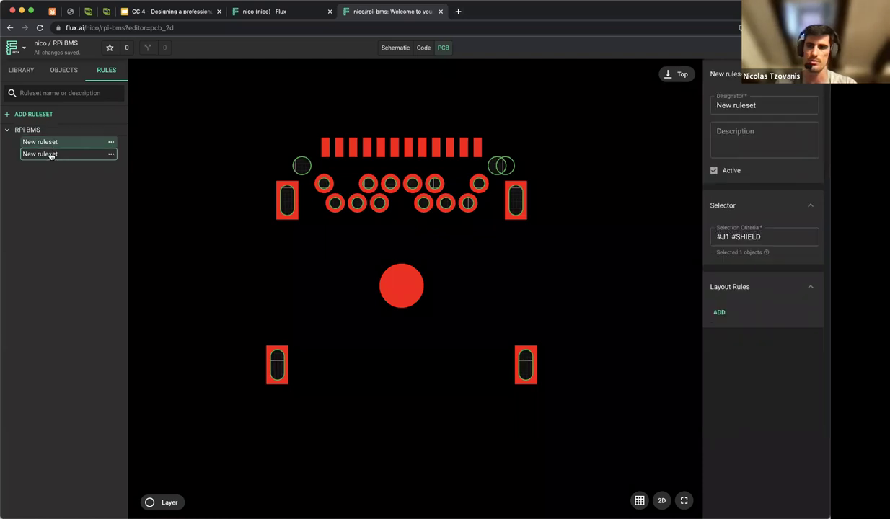
pyautogui.click(720, 312)
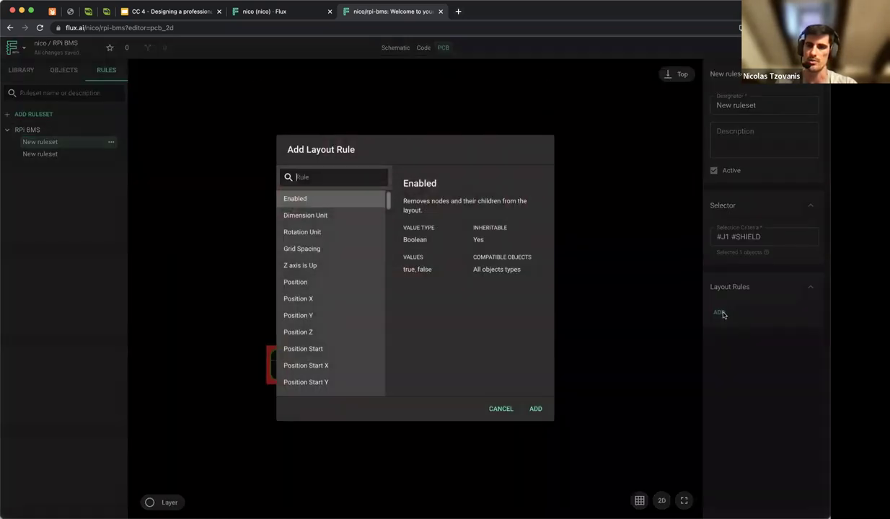
pyautogui.write('size')
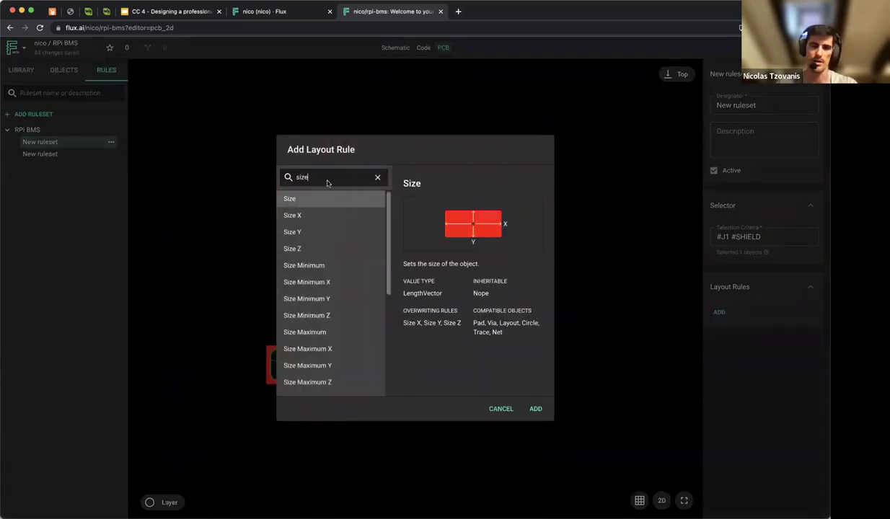
pyautogui.click(535, 409)
pyautogui.click(747, 314)
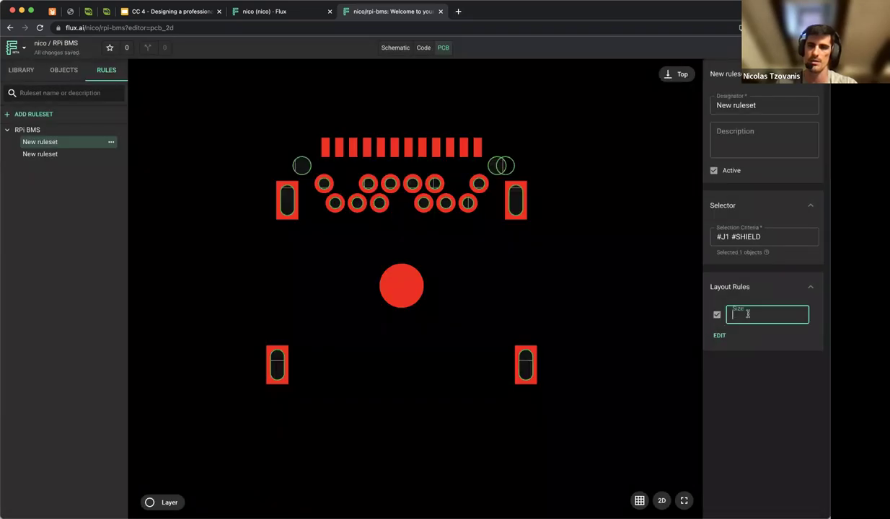
pyautogui.write('1.5')
pyautogui.press('Return')
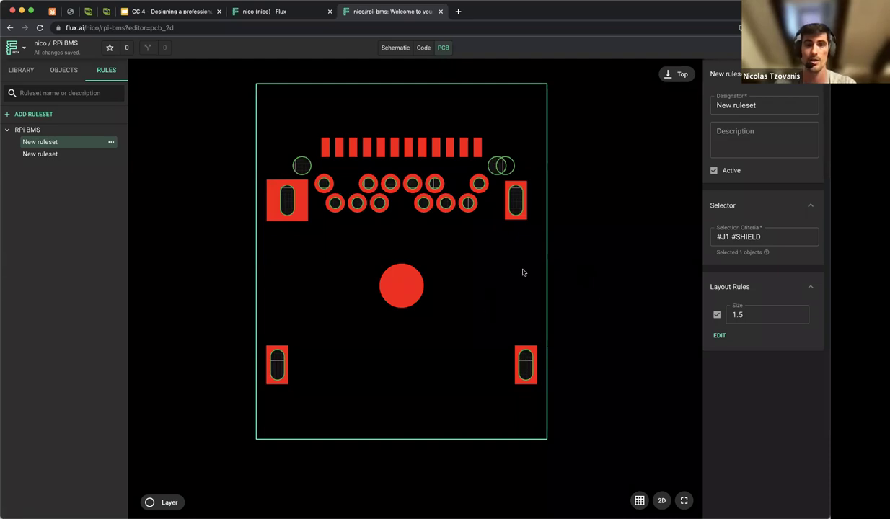
pyautogui.click(390, 48)
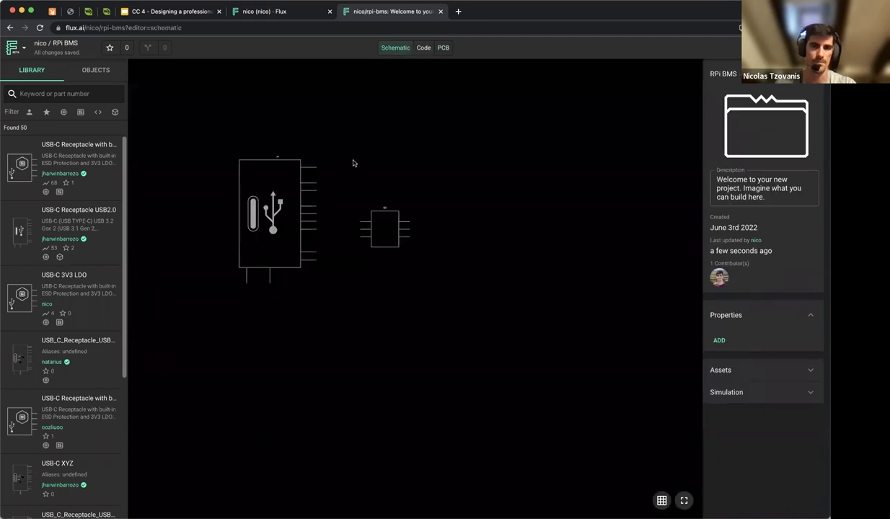
# Open USB-C connector J1's own part page and view its PCB footprint.
pyautogui.click(271, 258)
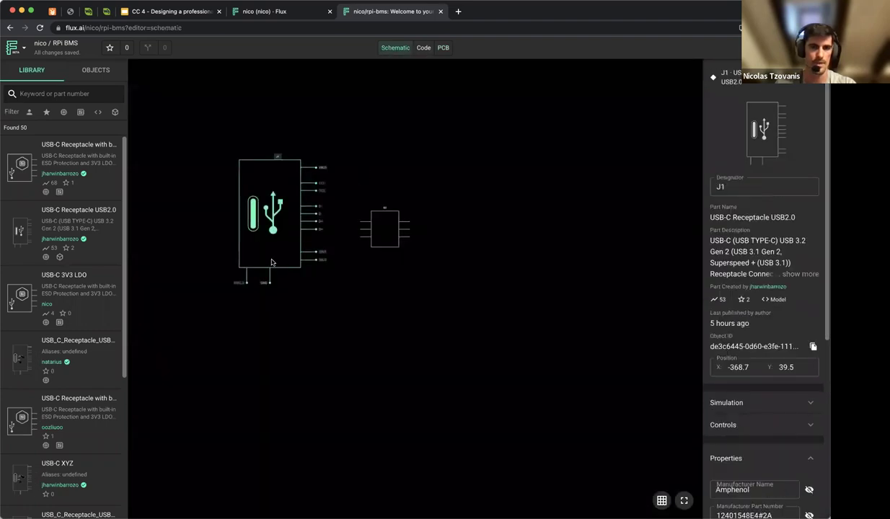
pyautogui.rightClick(270, 258)
pyautogui.click(326, 317)
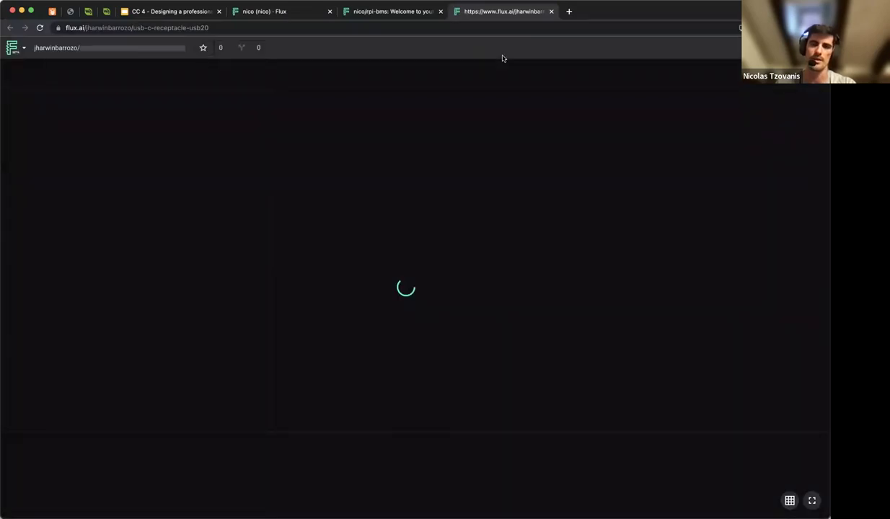
pyautogui.click(441, 49)
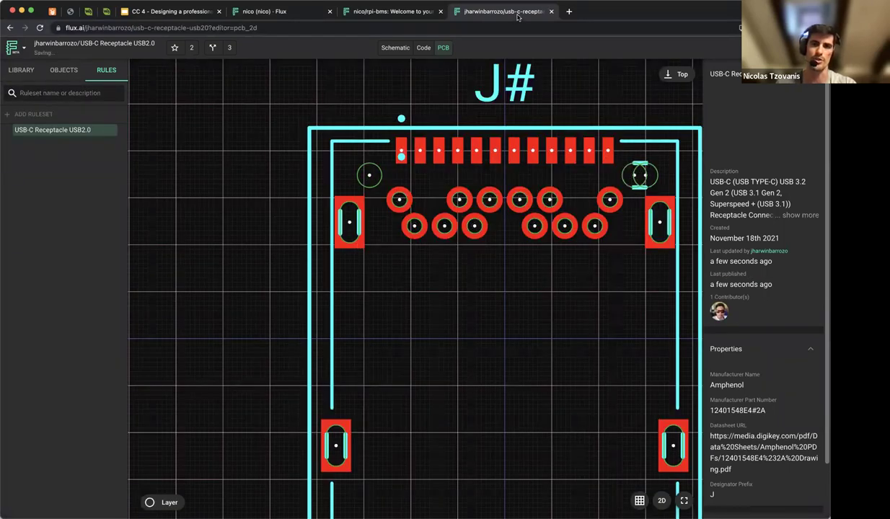
# Close the J1 part page, staying on the site, and return to the RPi BMS PCB layout.
pyautogui.press('super+w')
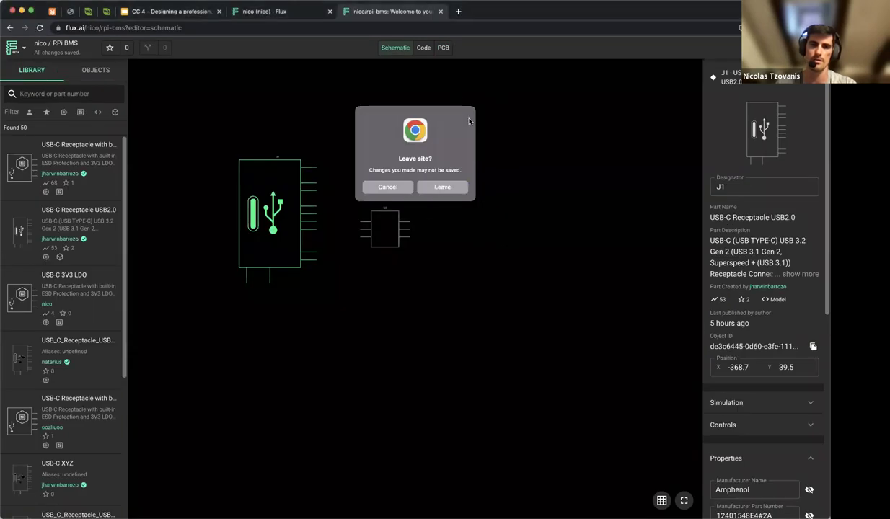
pyautogui.click(389, 188)
pyautogui.click(442, 47)
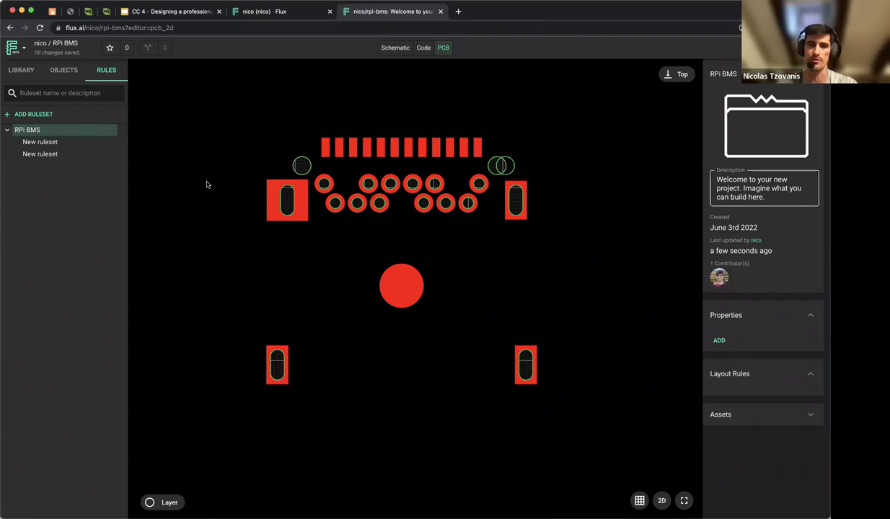
pyautogui.click(72, 157)
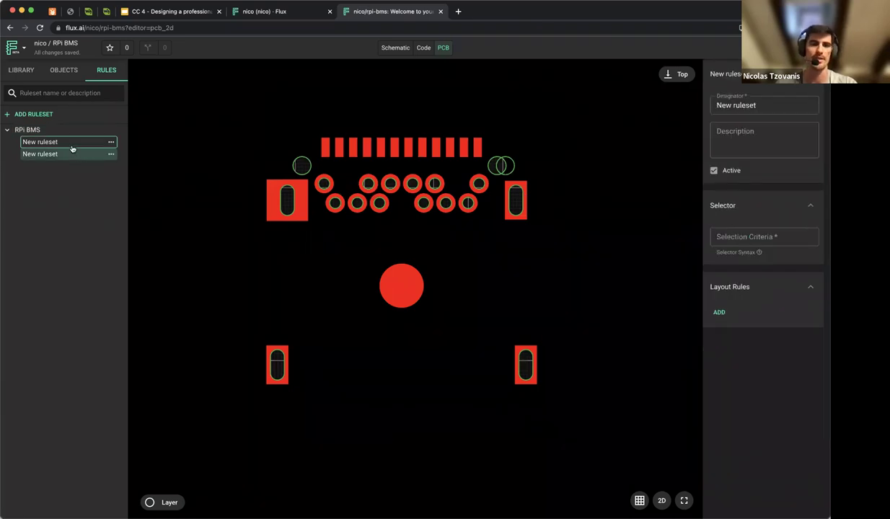
# Rename the #J1 #SHIELD ruleset to SHIELD PAD, described 'INcreased pad size due to manufacturer'.
pyautogui.click(72, 143)
pyautogui.click(760, 144)
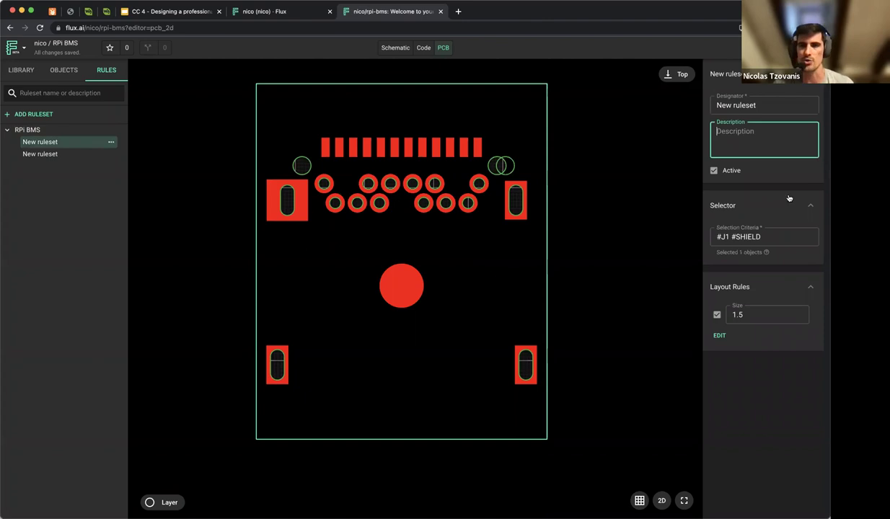
pyautogui.click(757, 103)
pyautogui.write('CHange')
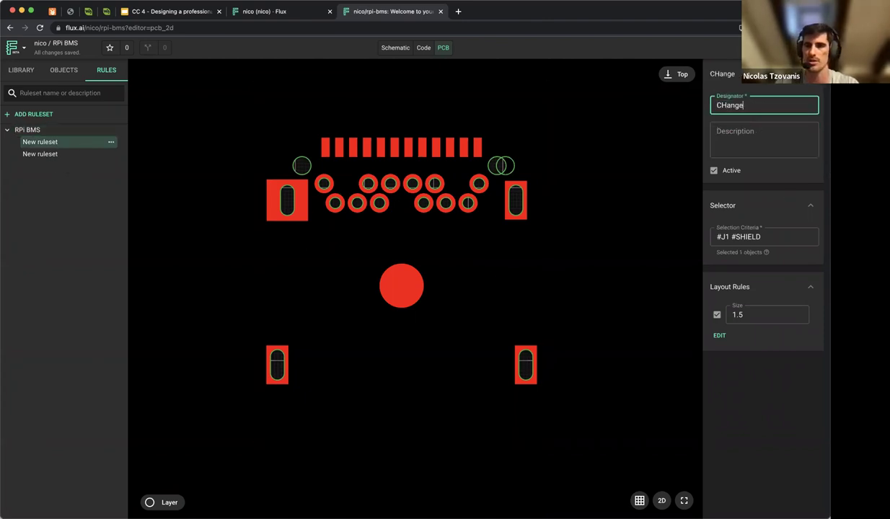
pyautogui.write('SHIE')
pyautogui.press('BackSpace')
pyautogui.press('BackSpace')
pyautogui.write('IELD PAD')
pyautogui.press('Tab')
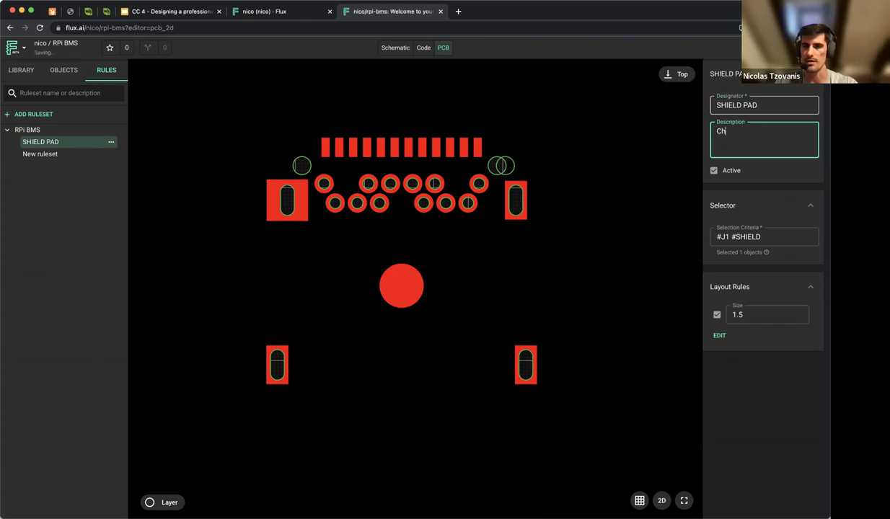
pyautogui.write('INcreased pad size')
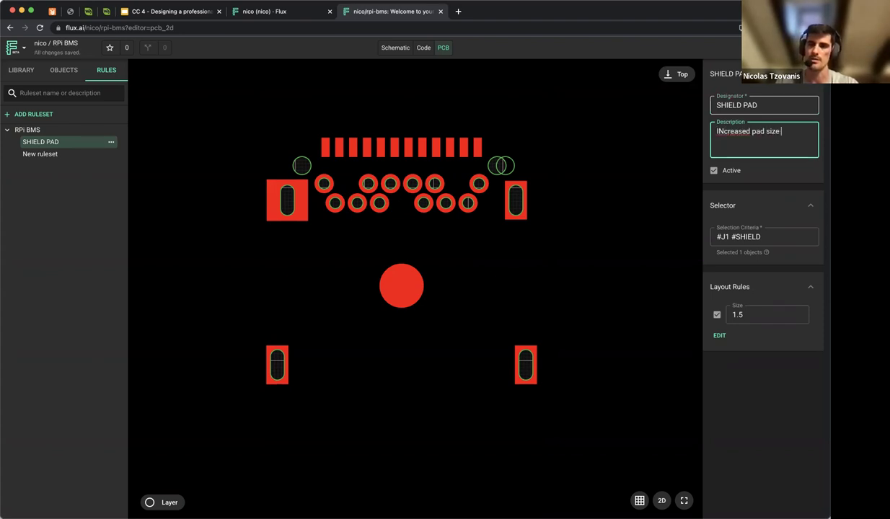
pyautogui.write(' due to manufacturer')
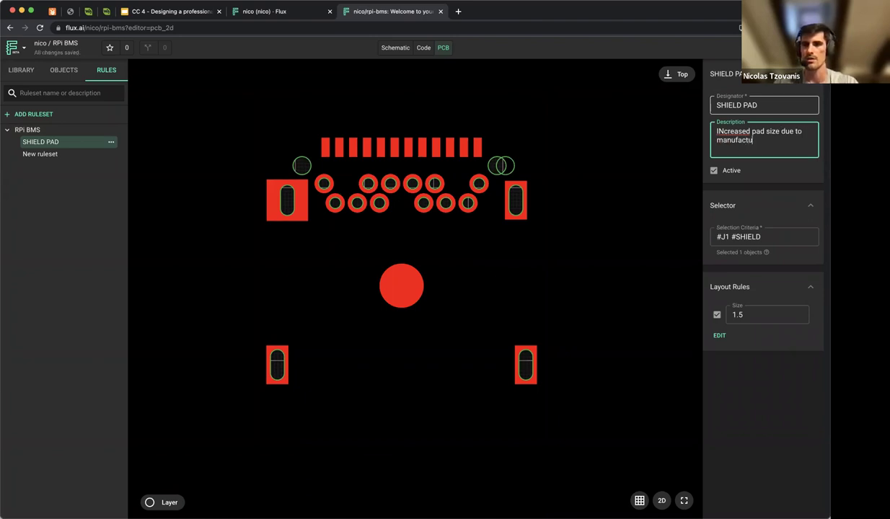
pyautogui.click(640, 206)
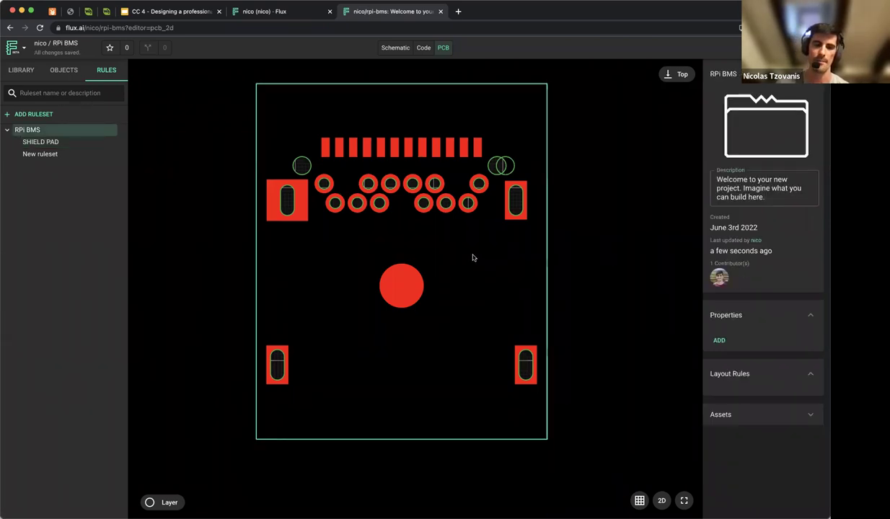
# Reopen the SHIELD PAD ruleset and toggle its Size rule off and back on to compare pad sizes.
pyautogui.click(60, 141)
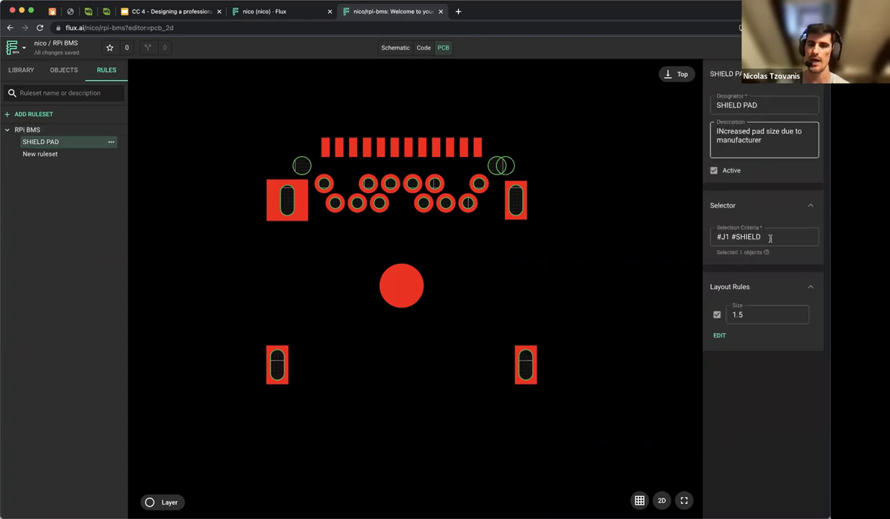
pyautogui.click(716, 315)
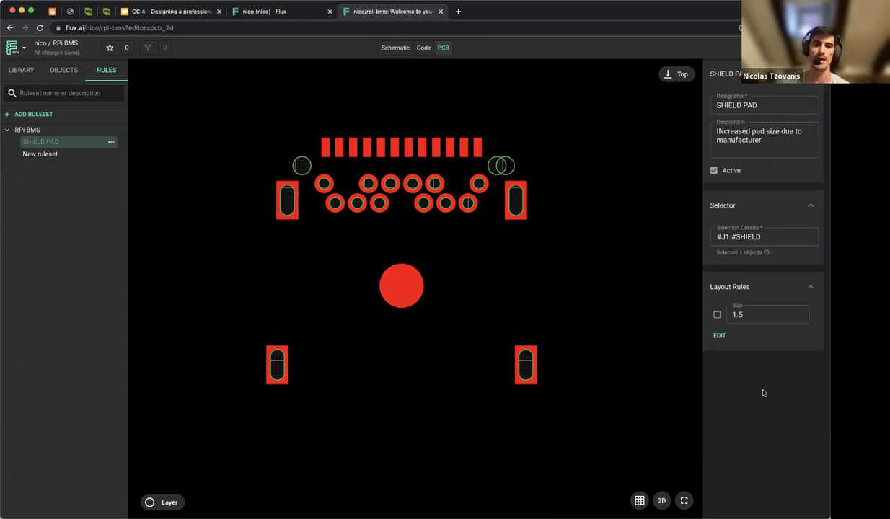
pyautogui.click(717, 314)
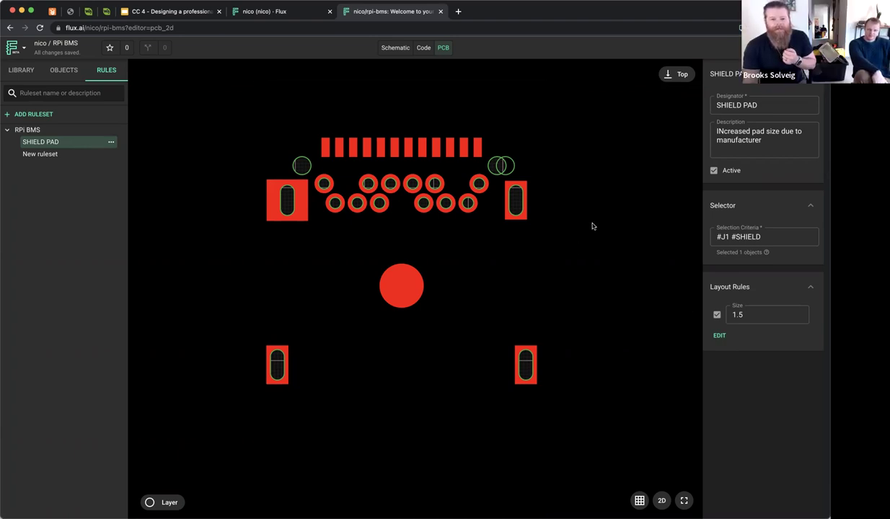
# Append #CC1 to the selection criteria so it reads #J1 #SHIELD #CC1.
pyautogui.click(763, 236)
pyautogui.click(787, 236)
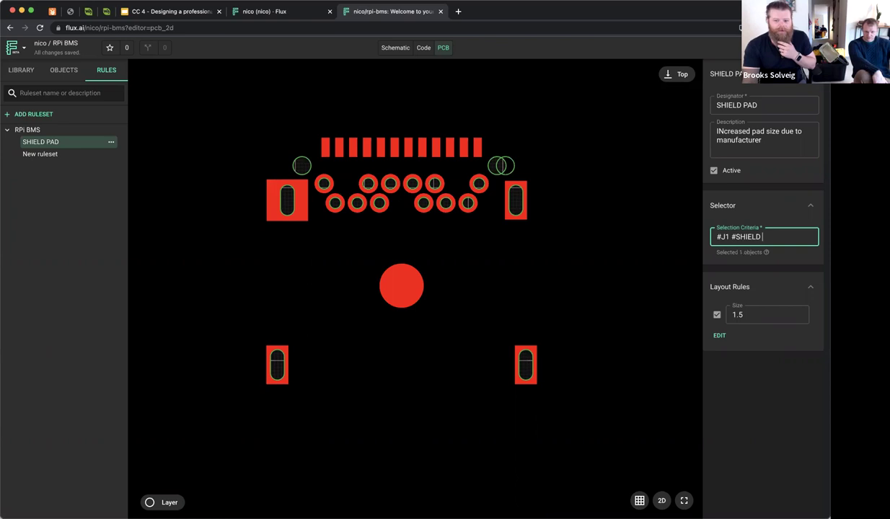
pyautogui.write('CC')
pyautogui.press('BackSpace')
pyautogui.write('#')
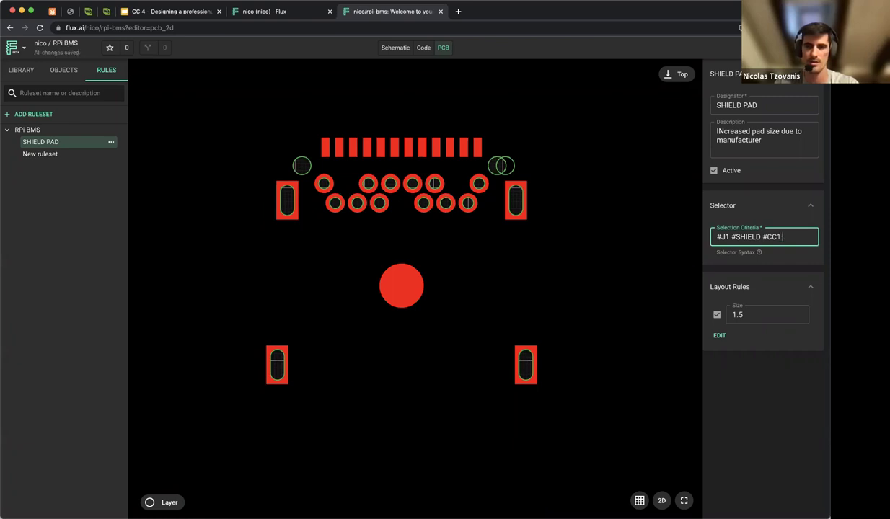
# Expand the Objects tree down to the J1 footprint's pad names.
pyautogui.click(57, 71)
pyautogui.click(15, 124)
pyautogui.click(23, 135)
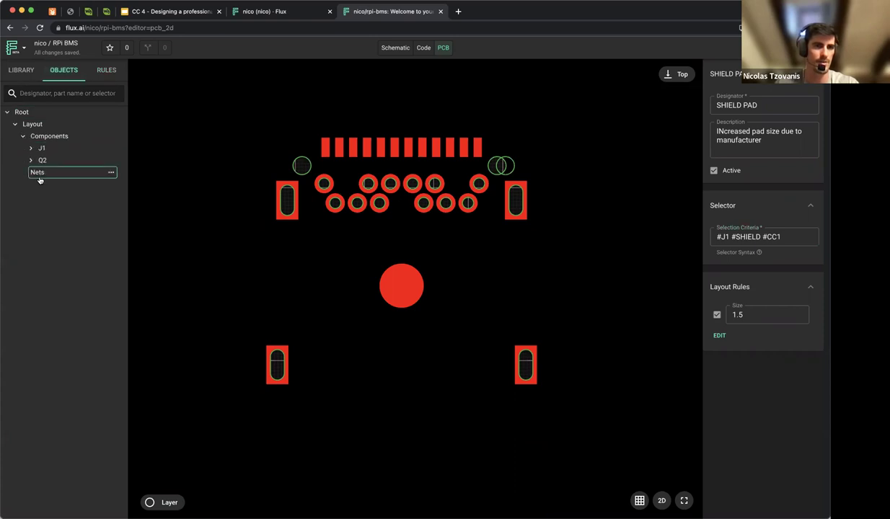
pyautogui.click(32, 148)
pyautogui.click(38, 171)
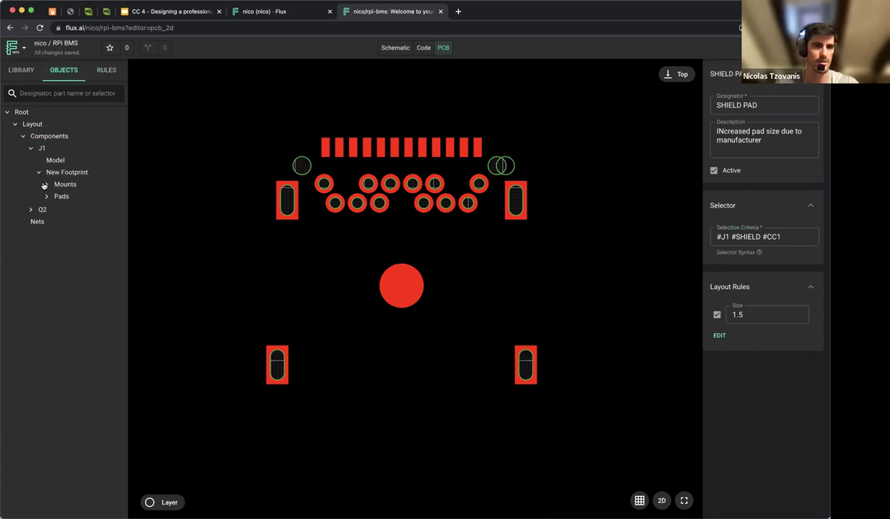
pyautogui.click(47, 196)
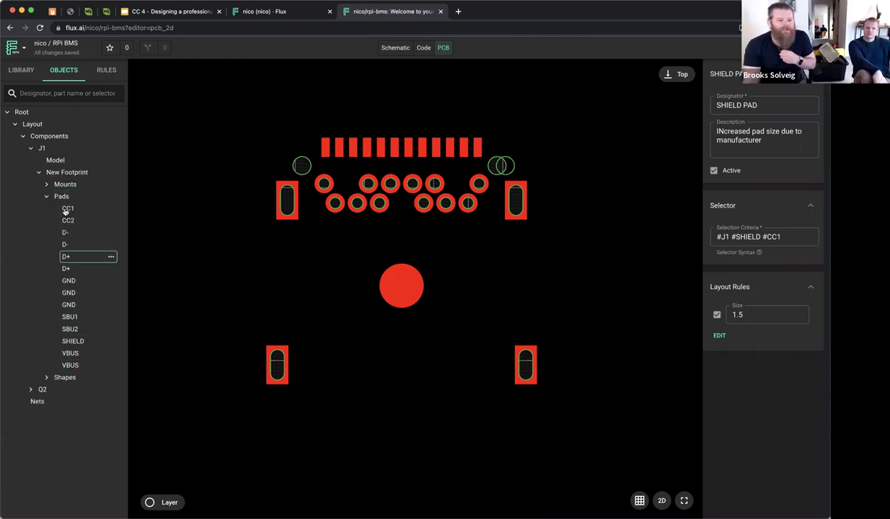
# Insert a comma after #SHIELD and append #CC1 to the selection criteria.
pyautogui.click(787, 236)
pyautogui.click(795, 239)
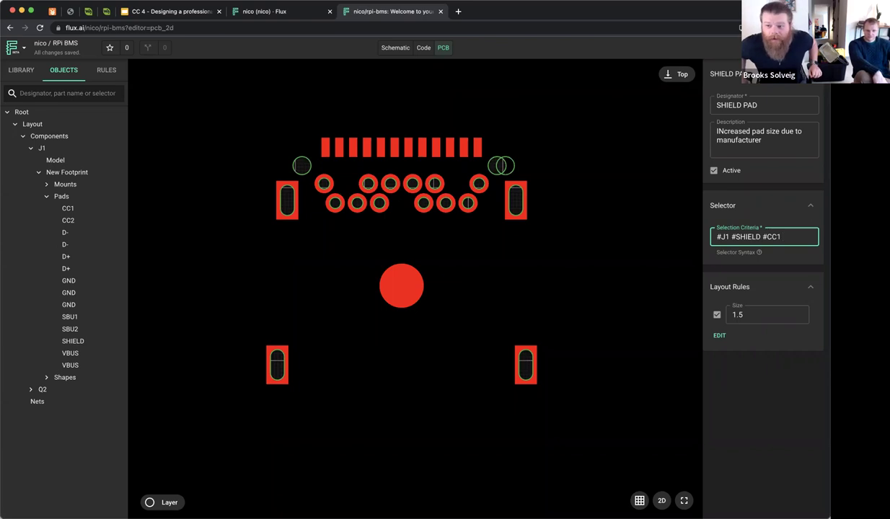
pyautogui.click(761, 236)
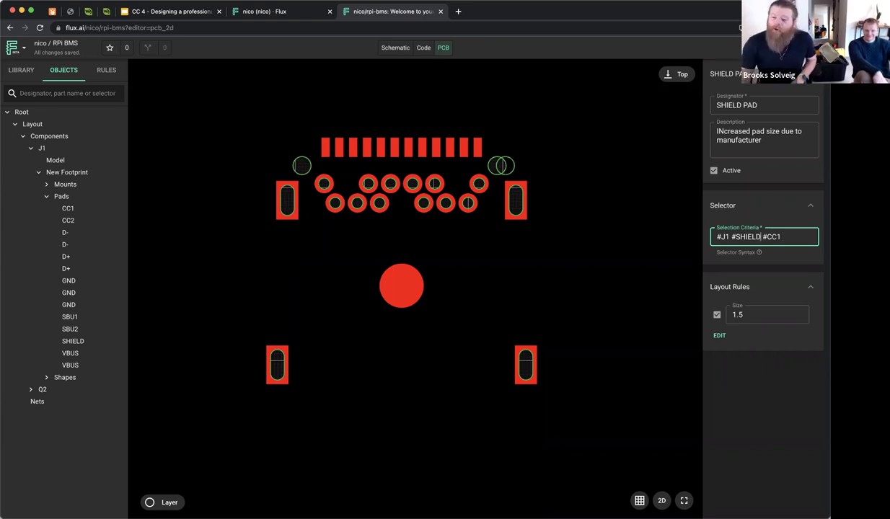
pyautogui.write(',')
pyautogui.press('End')
pyautogui.write('#CC1')
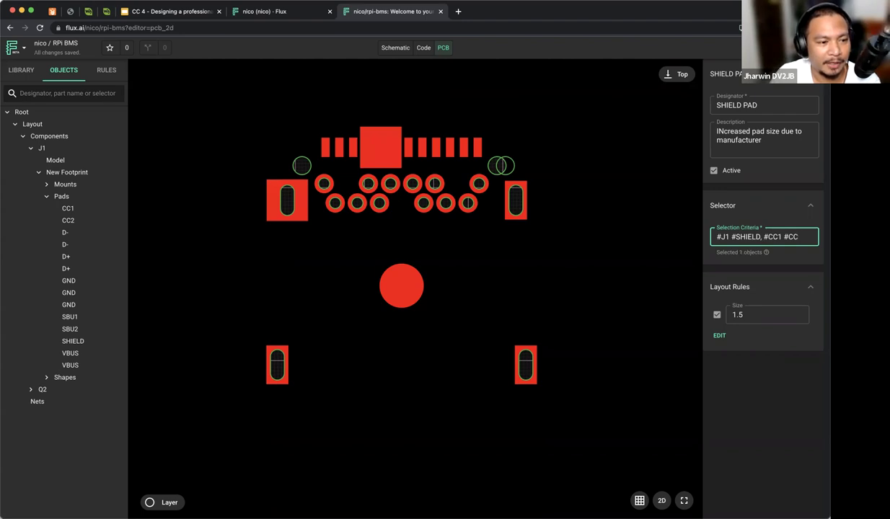
# Add a comma after #CC1, giving #J1 #SHIELD, #CC1, #CC, while checking J1's mounts list.
pyautogui.click(64, 185)
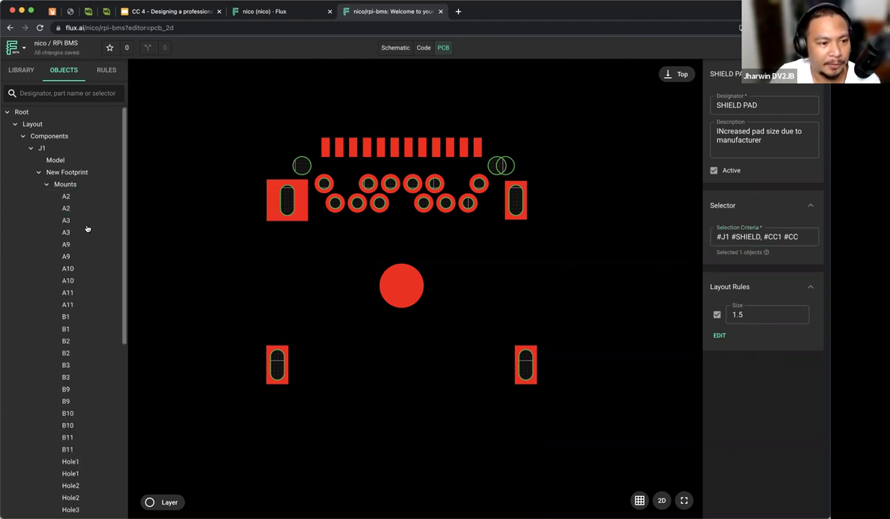
pyautogui.click(46, 184)
pyautogui.click(785, 236)
pyautogui.write(',')
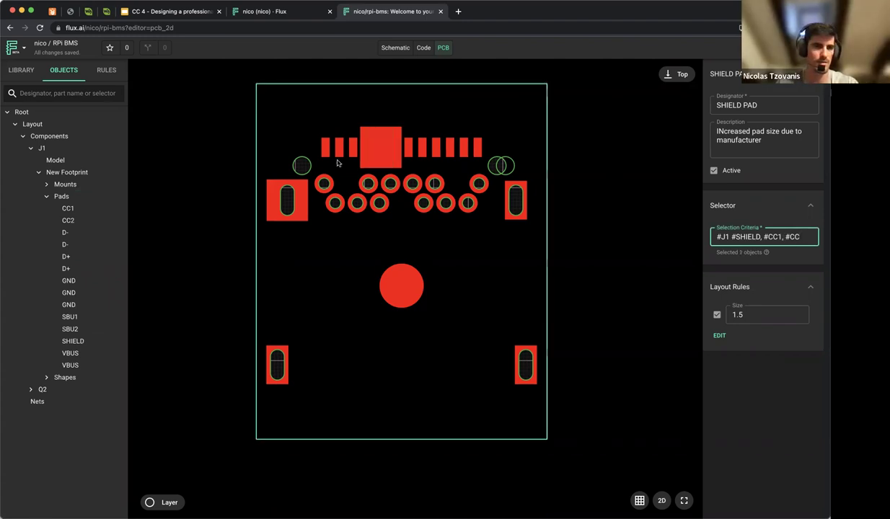
pyautogui.click(52, 185)
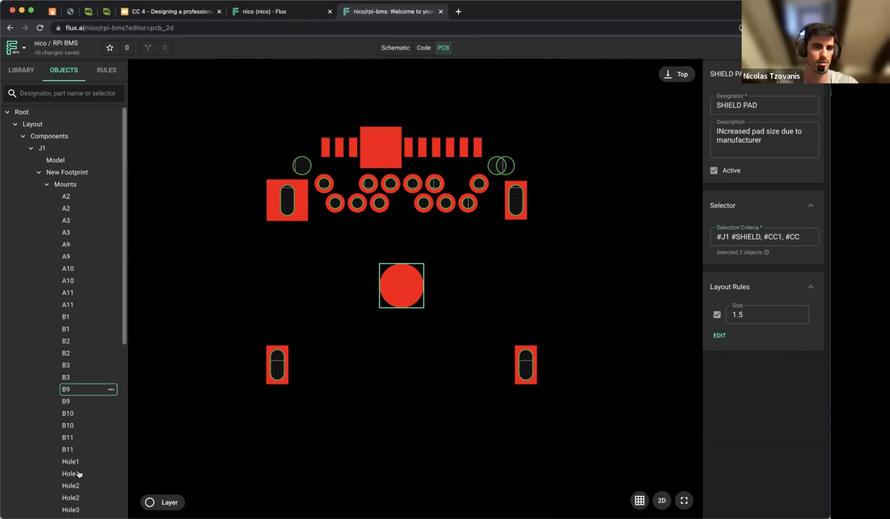
pyautogui.scroll(-3, 86, 433)
# Replace the CC entries with SH1, SH2, #SH3 and SH4 in the SHIELD PAD selector and apply.
pyautogui.click(770, 237)
pyautogui.press('BackSpace')
pyautogui.press('BackSpace')
pyautogui.write('SH')
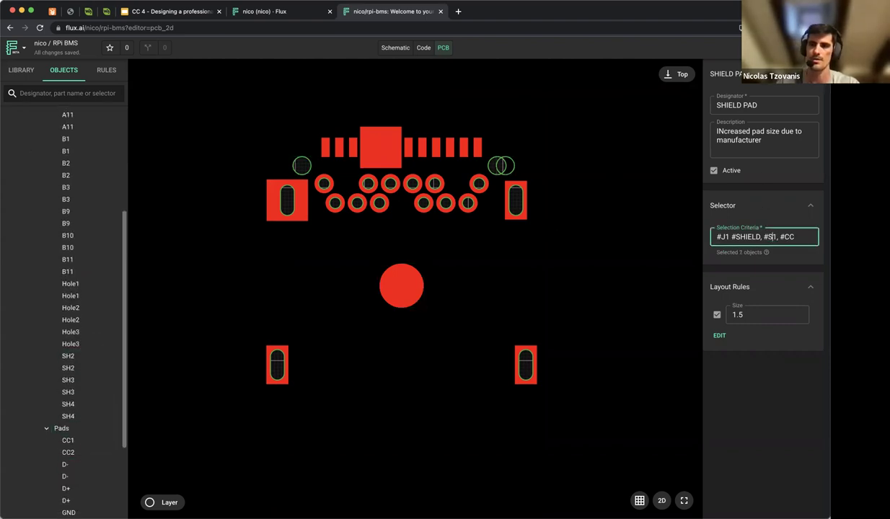
pyautogui.press('BackSpace')
pyautogui.press('BackSpace')
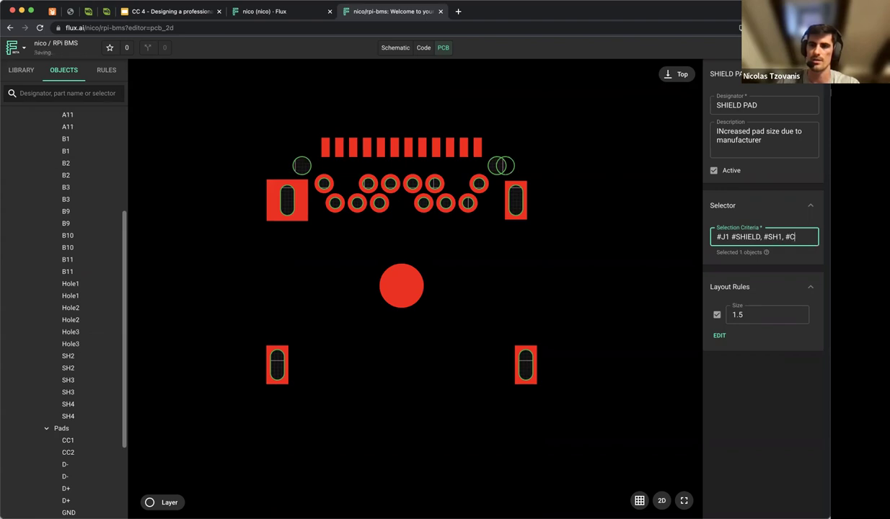
pyautogui.write('SH2, S')
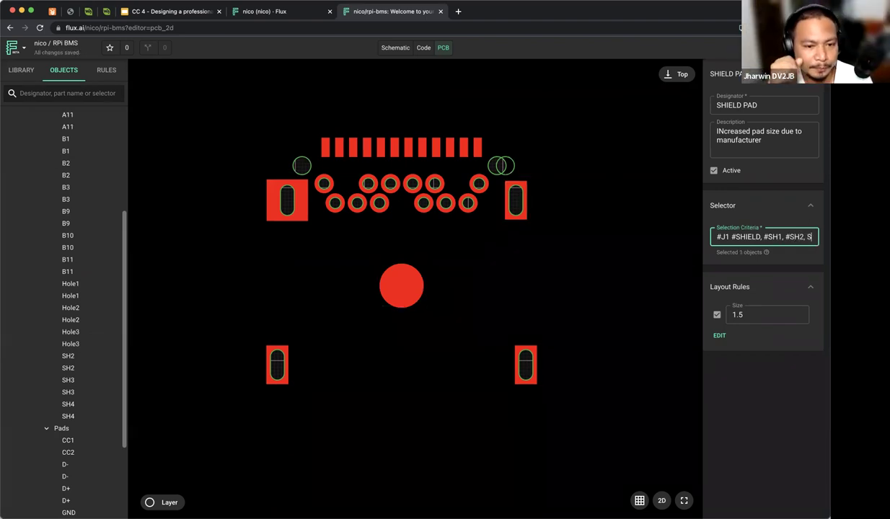
pyautogui.write('#SH')
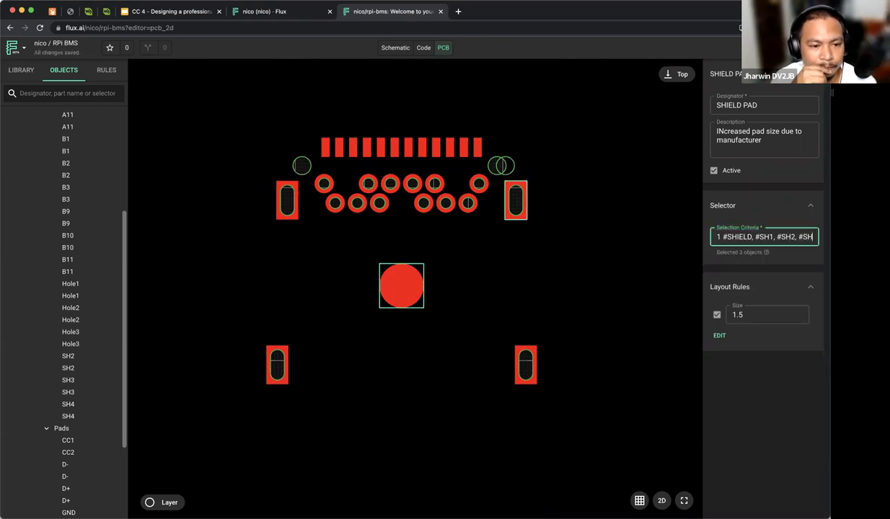
pyautogui.write('3')
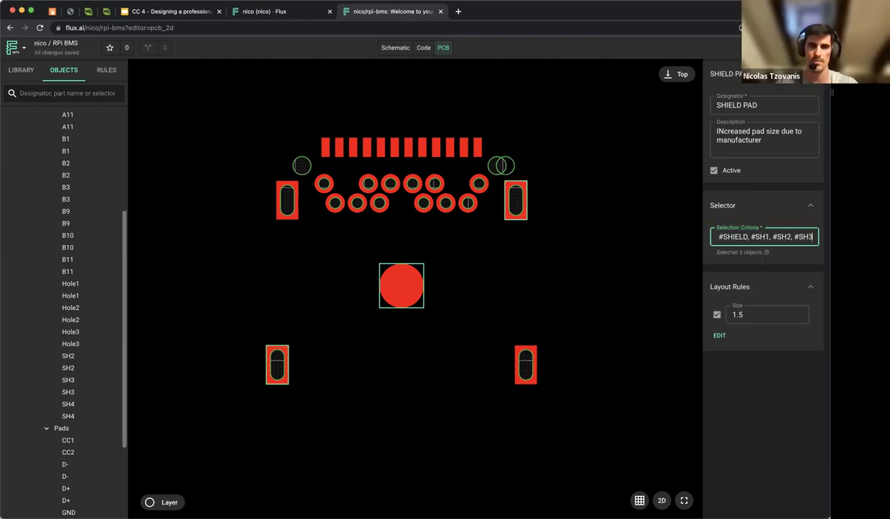
pyautogui.write(',')
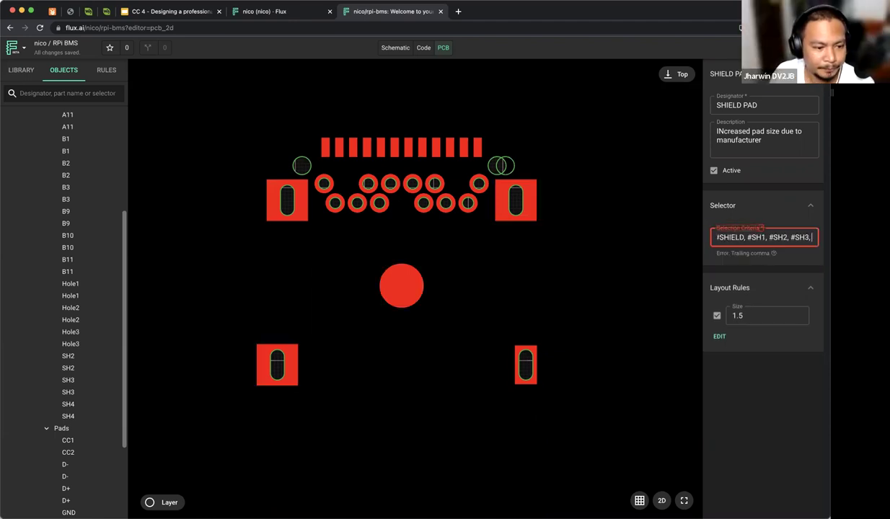
pyautogui.write(' SH4')
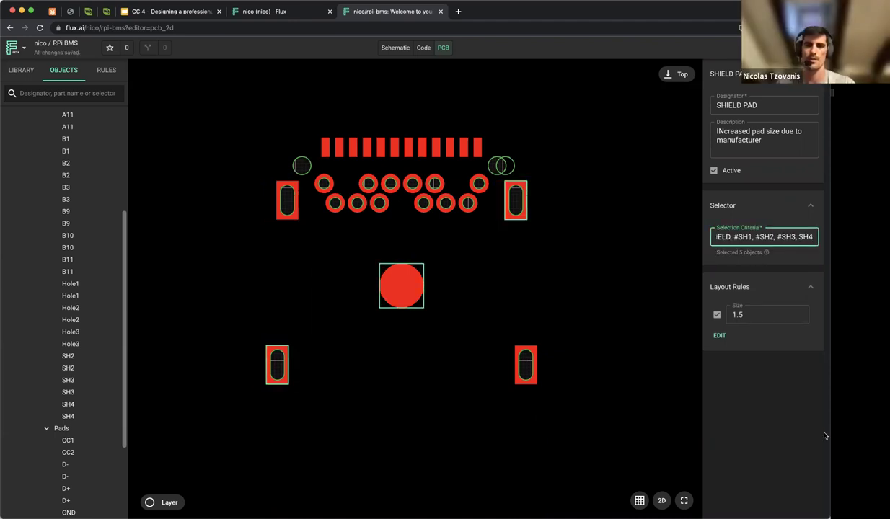
pyautogui.click(750, 406)
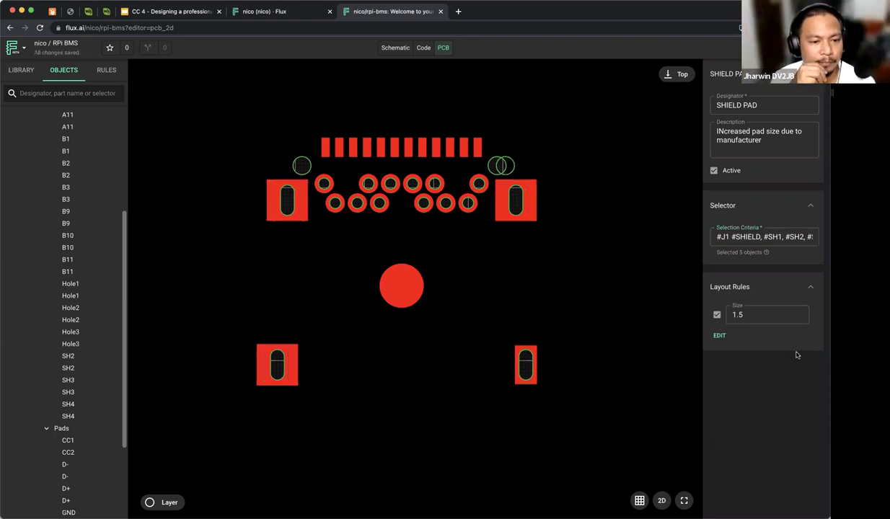
# Add the missing # before SH4 so the selector matches 7 objects with Size 1.5.
pyautogui.click(767, 237)
pyautogui.moveTo(817, 238); pyautogui.dragTo(714, 236)
pyautogui.click(804, 233)
pyautogui.click(774, 236)
pyautogui.write('#SH')
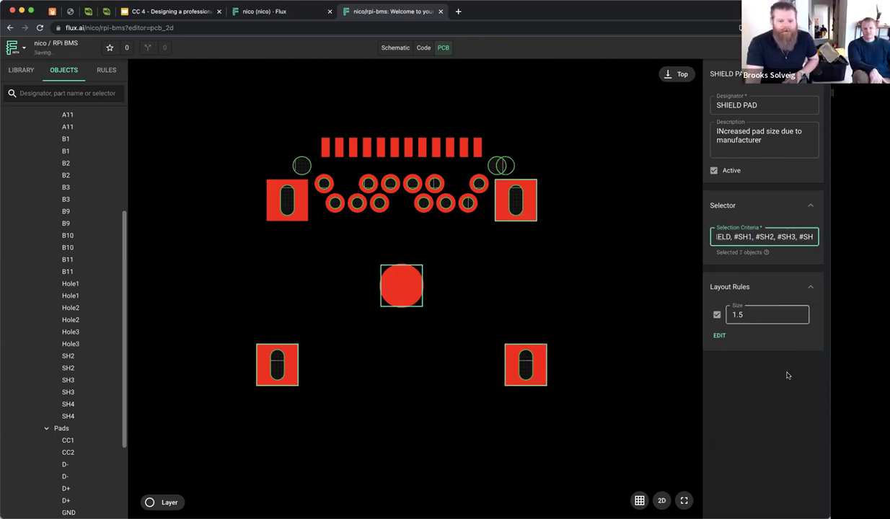
pyautogui.click(786, 371)
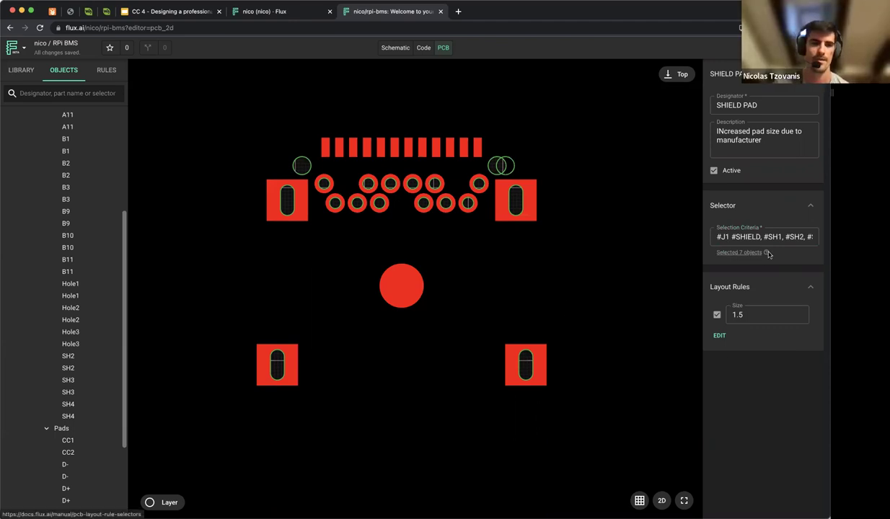
pyautogui.scroll(3, 84, 313)
pyautogui.scroll(3, 84, 313)
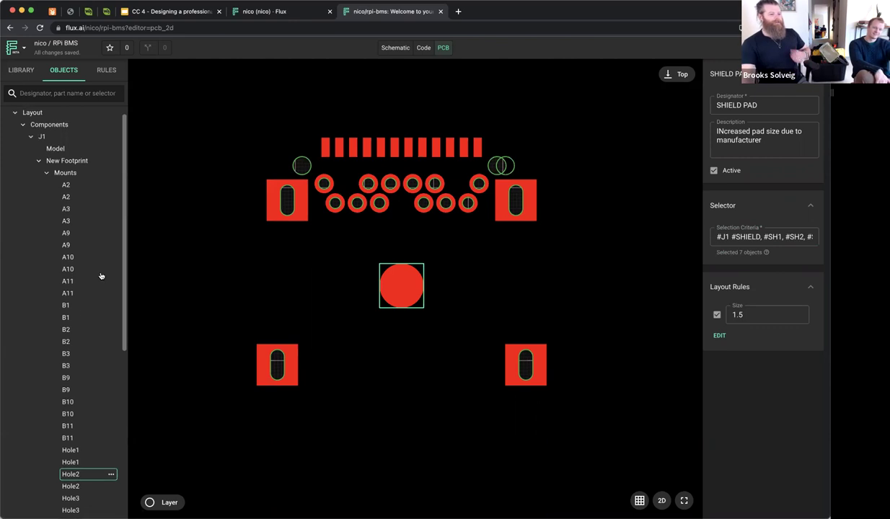
pyautogui.scroll(-5, 51, 353)
pyautogui.scroll(-1, 52, 371)
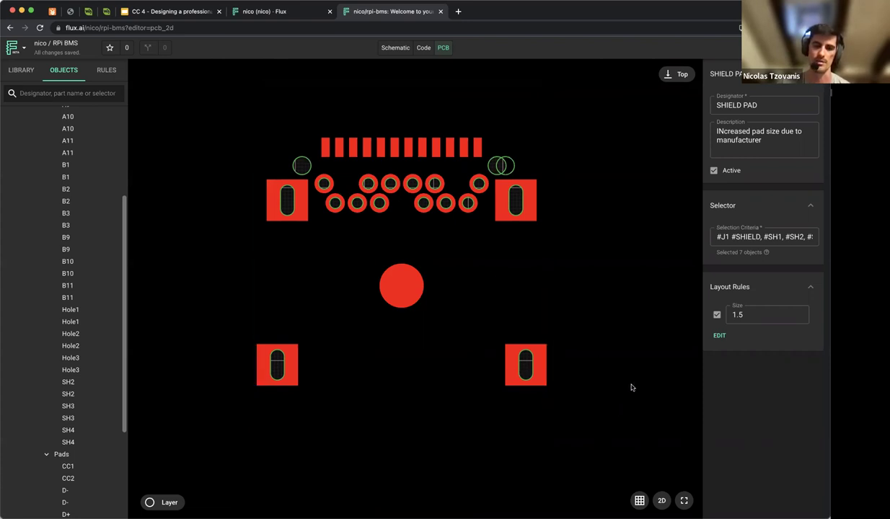
# Show the RPi BMS rulesets list, with SHIELD PAD and a New ruleset.
pyautogui.click(774, 238)
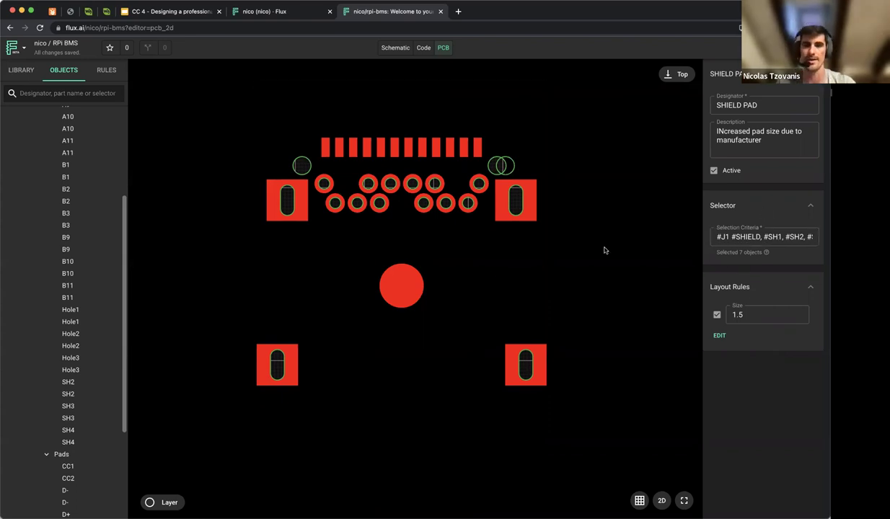
pyautogui.click(104, 70)
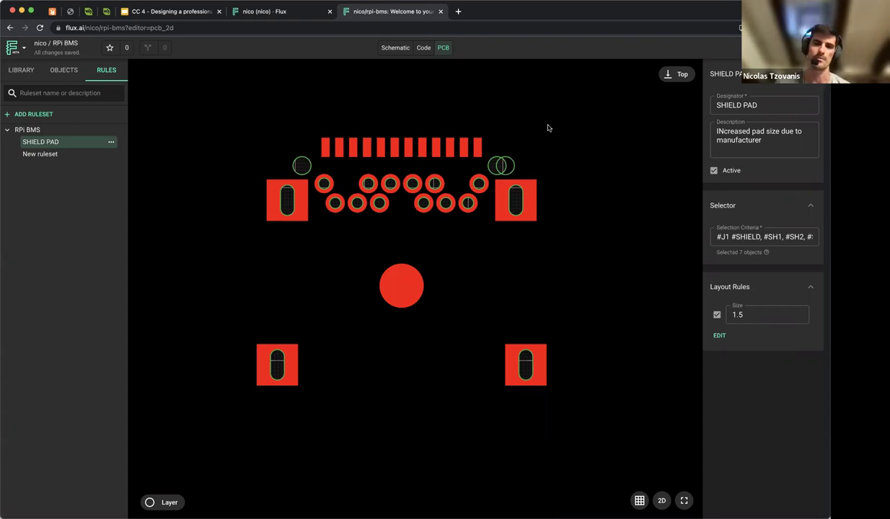
# On the schematic, move J1 to the left and Q2 to the top-right, then deselect.
pyautogui.click(386, 49)
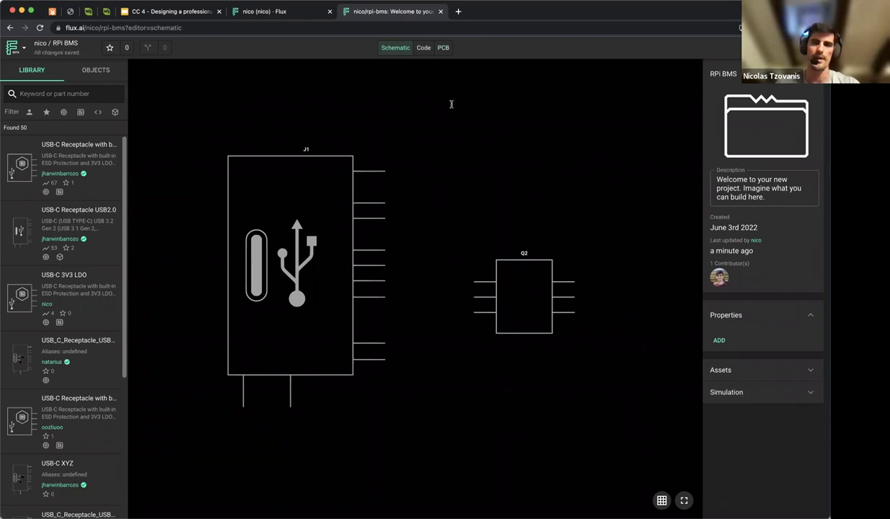
pyautogui.moveTo(279, 220); pyautogui.dragTo(196, 210)
pyautogui.moveTo(509, 231); pyautogui.dragTo(651, 90)
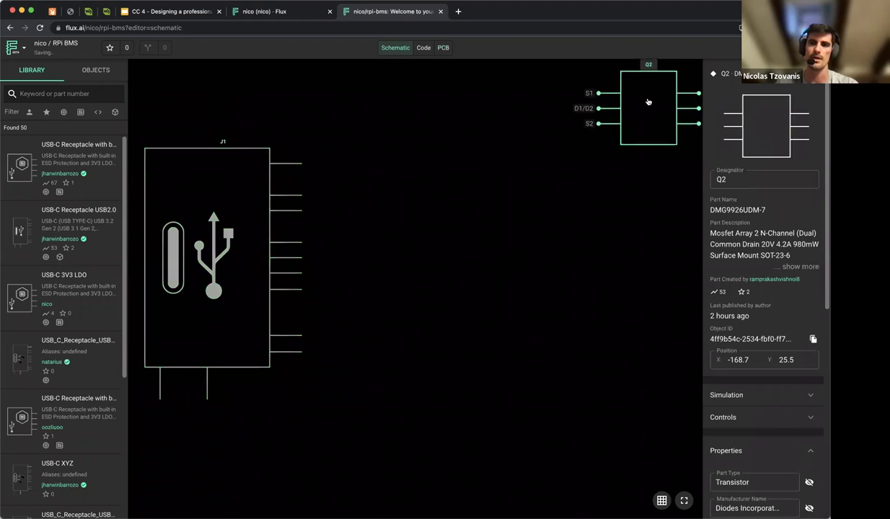
pyautogui.click(477, 251)
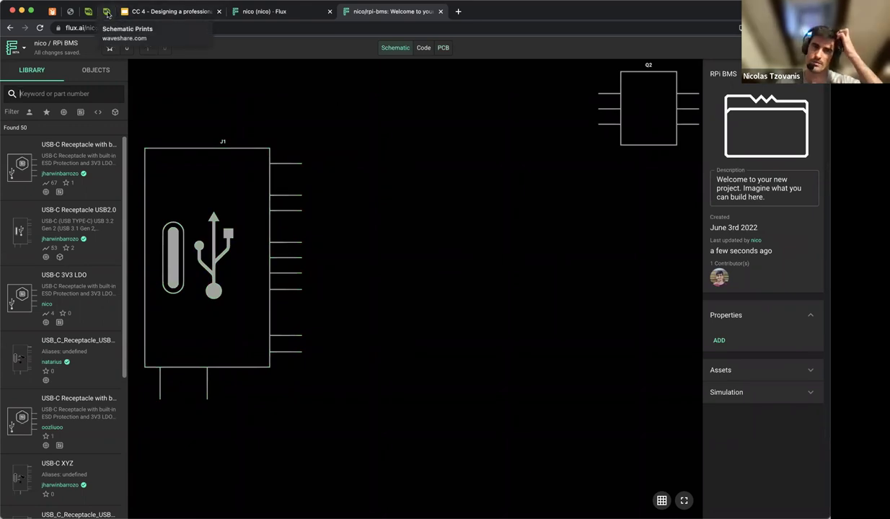
# In the Li-ion Battery HAT schematic PDF, scroll to U1 and select the SW6124 label.
pyautogui.click(106, 12)
pyautogui.scroll(-5, 454, 311)
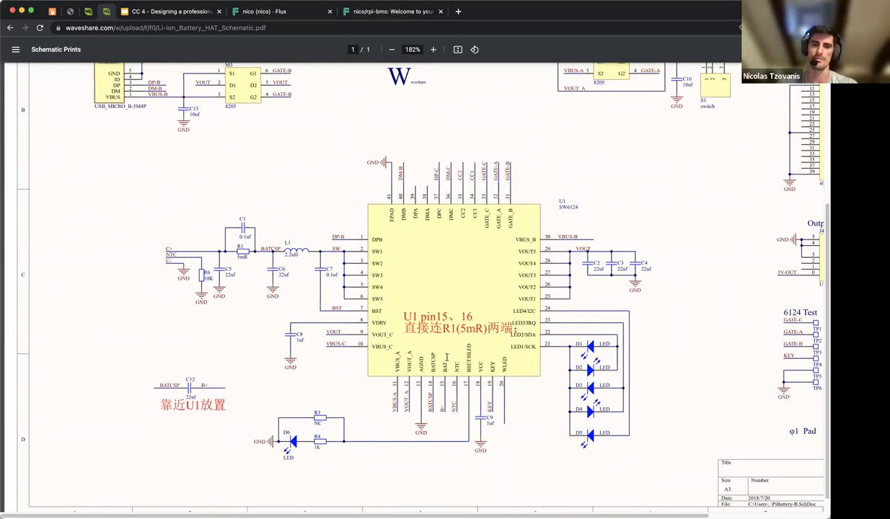
pyautogui.moveTo(546, 199); pyautogui.dragTo(665, 211)
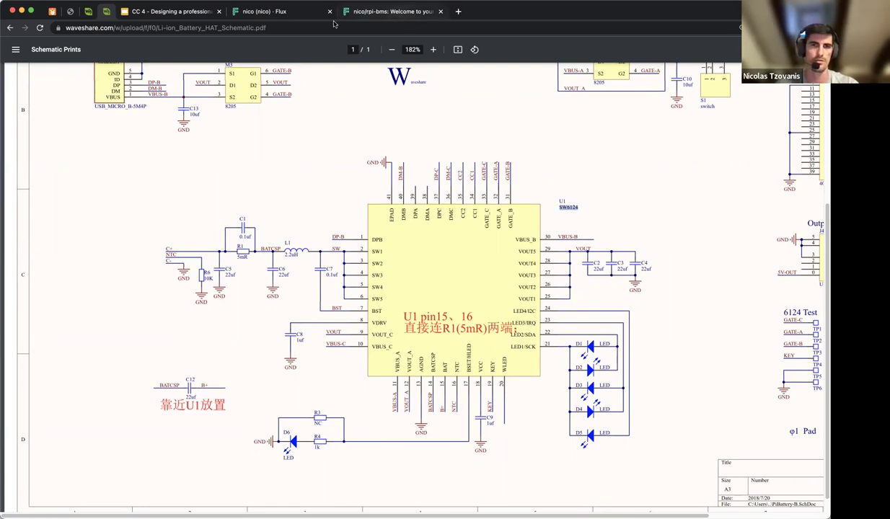
# Back in Flux, search the part library for the SW6124 charger, typing SW61.
pyautogui.click(384, 12)
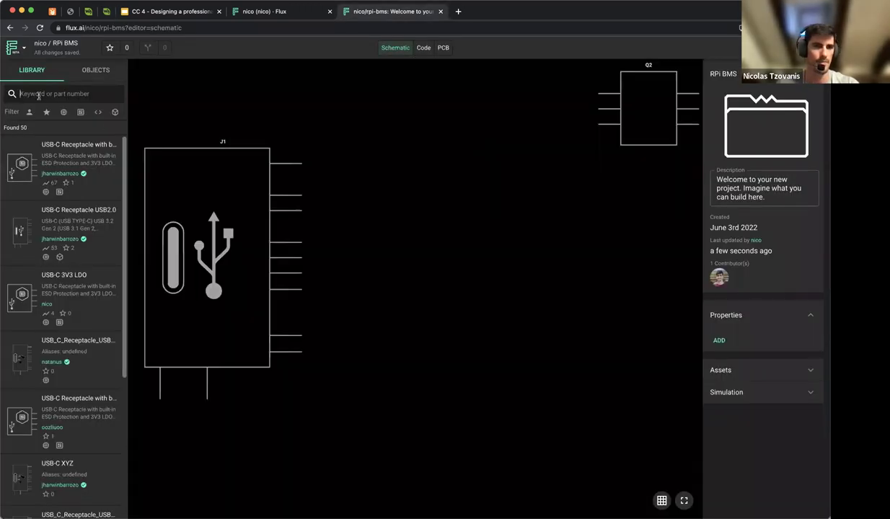
pyautogui.click(58, 94)
pyautogui.write('SW6124')
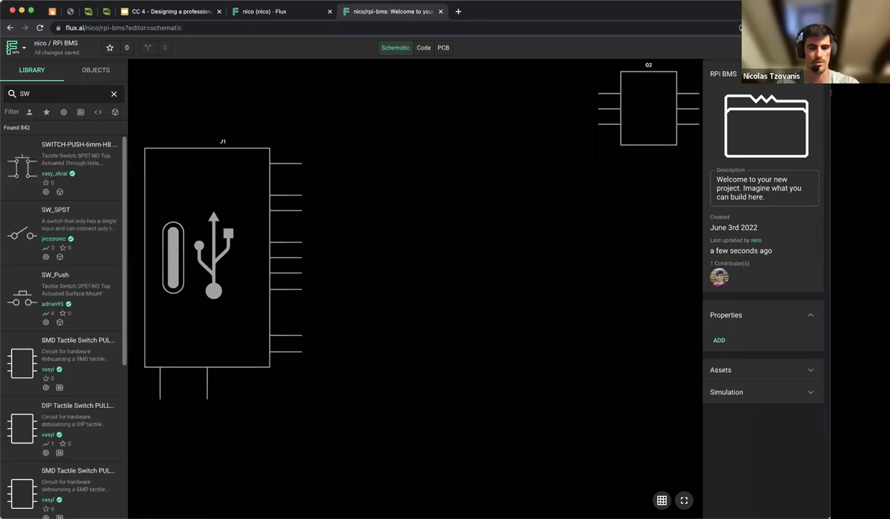
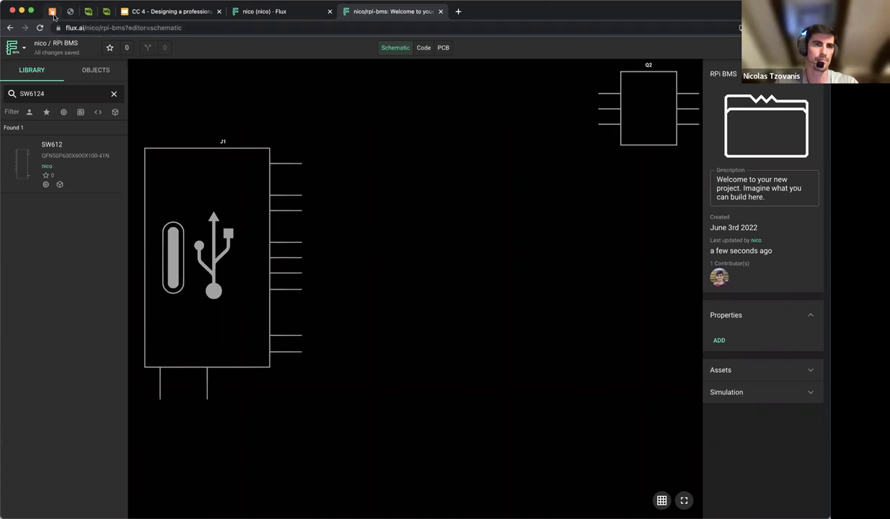
# Switch to the SnapEDA tab showing the qfn -40 6mm search results.
pyautogui.click(53, 13)
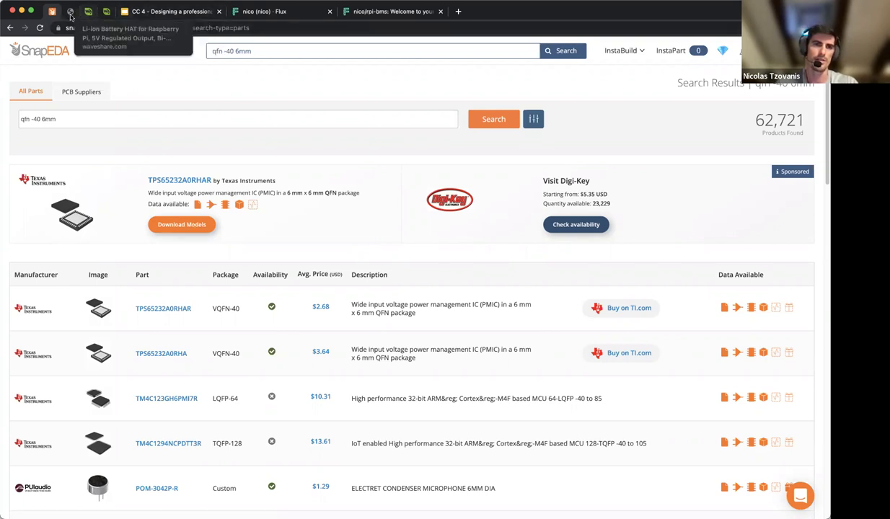
pyautogui.click(70, 11)
pyautogui.scroll(1, 489, 264)
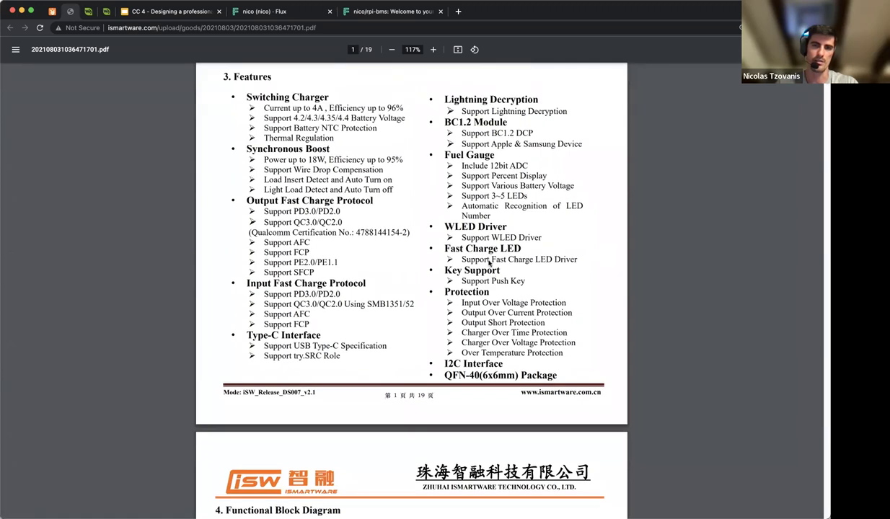
pyautogui.scroll(4, 488, 264)
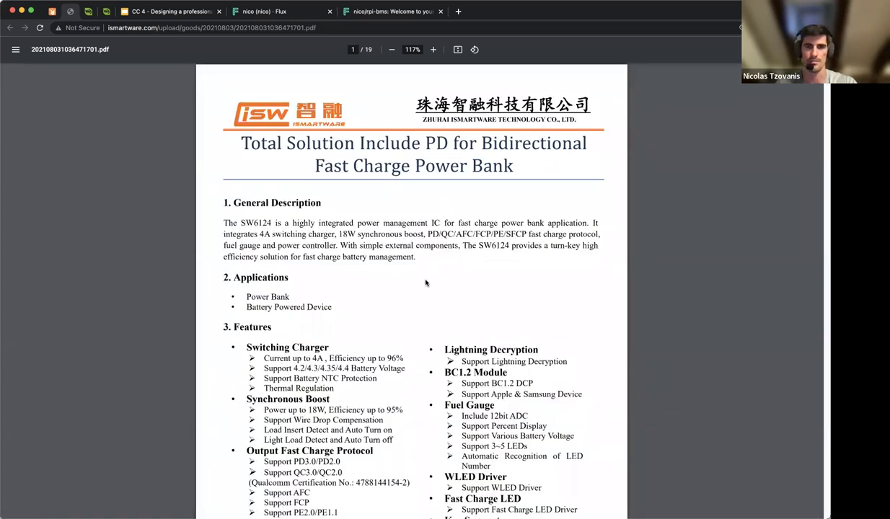
pyautogui.scroll(-7, 451, 263)
pyautogui.scroll(-1, 464, 264)
pyautogui.scroll(2, 464, 265)
pyautogui.moveTo(442, 247); pyautogui.dragTo(529, 245)
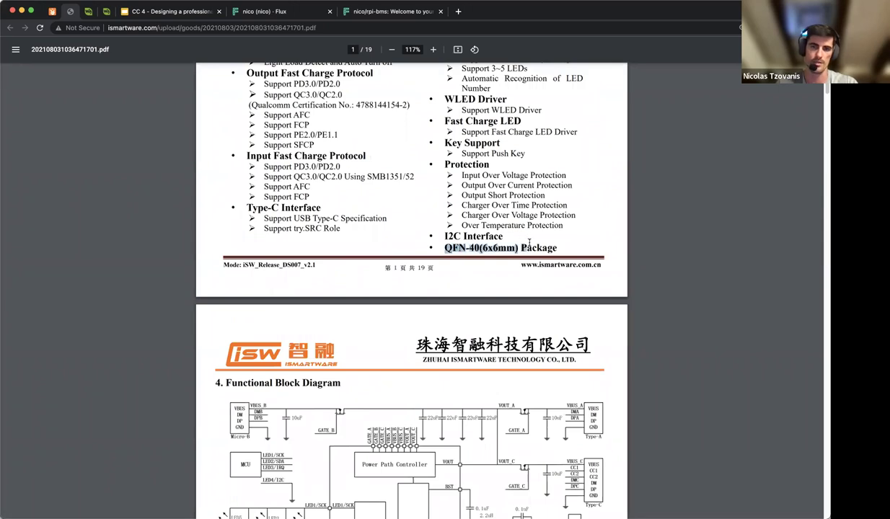
pyautogui.click(546, 247)
pyautogui.scroll(-1, 458, 247)
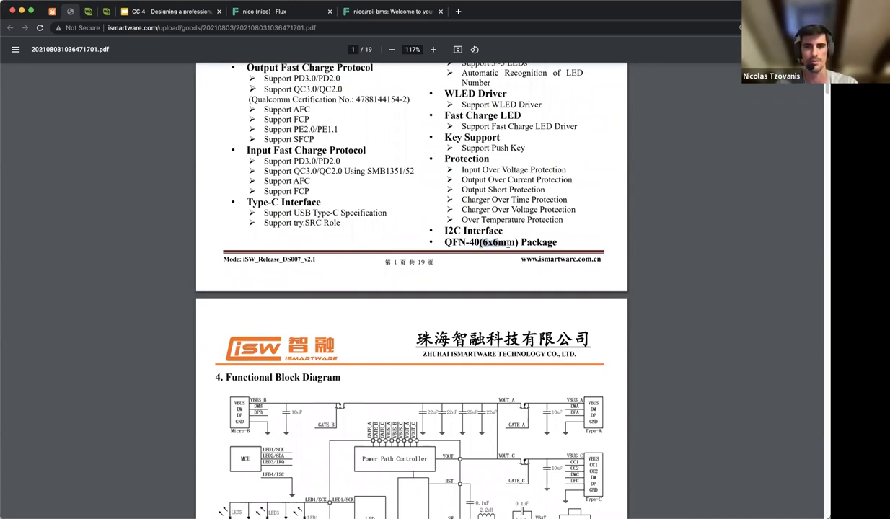
pyautogui.press('super+1')
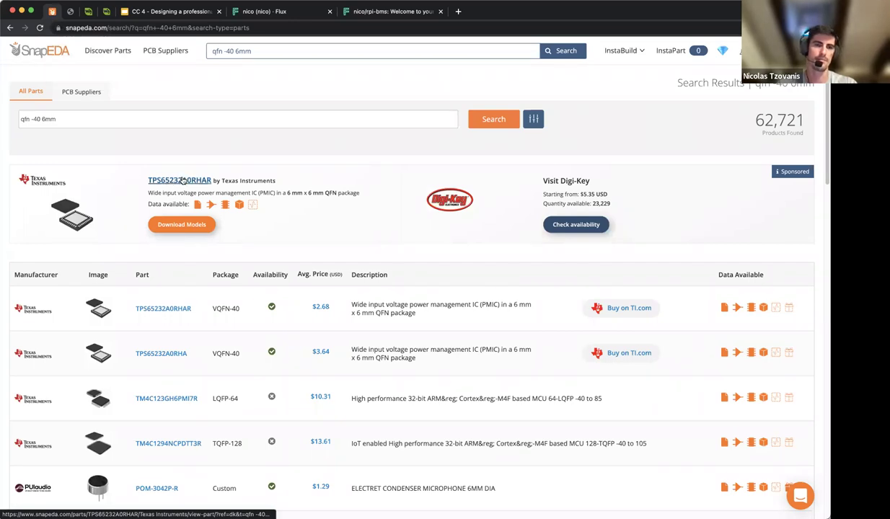
# Open the TPS65232A0RHAR part page from the qfn -40 6mm search results.
pyautogui.moveTo(72, 119); pyautogui.dragTo(19, 119)
pyautogui.click(108, 120)
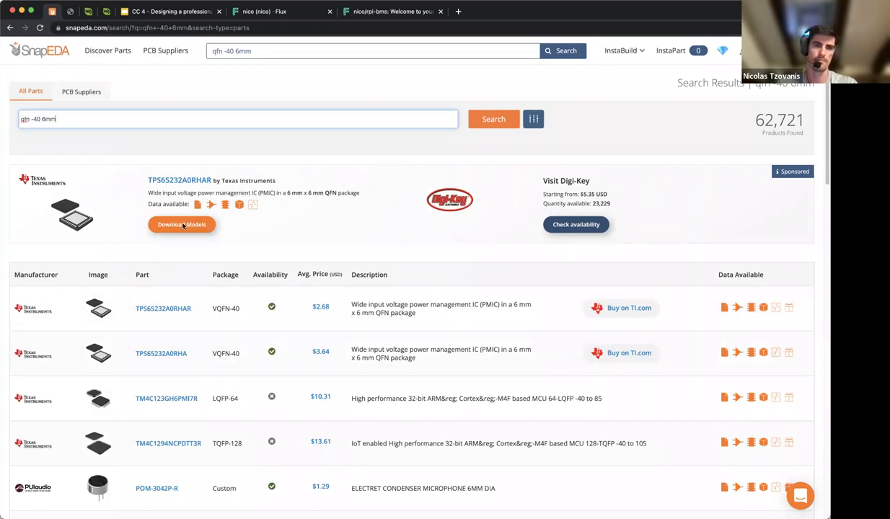
pyautogui.click(182, 182)
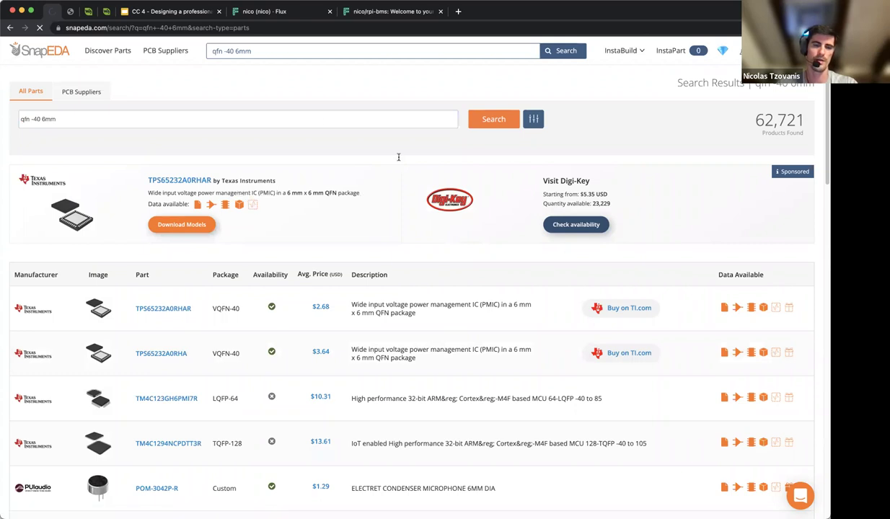
pyautogui.click(183, 179)
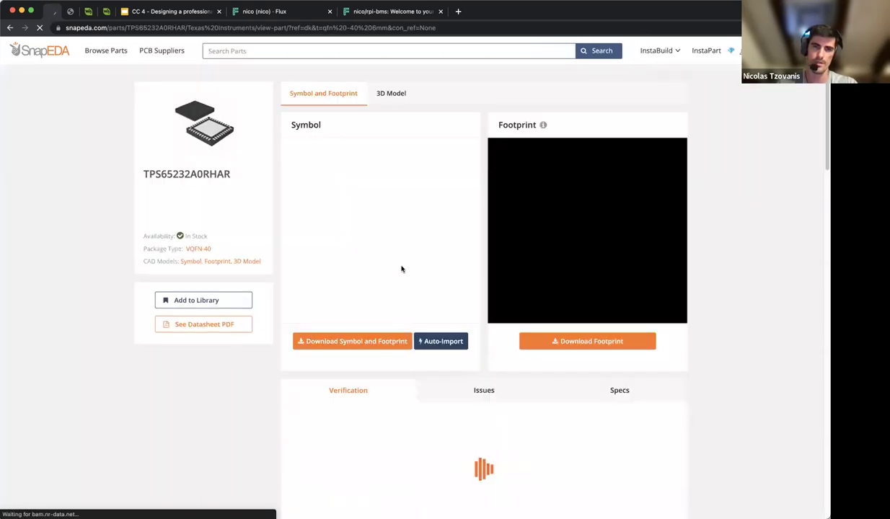
# Download the TPS65232A0RHAR symbol and footprint in KiCad format, then return to Flux.
pyautogui.click(354, 344)
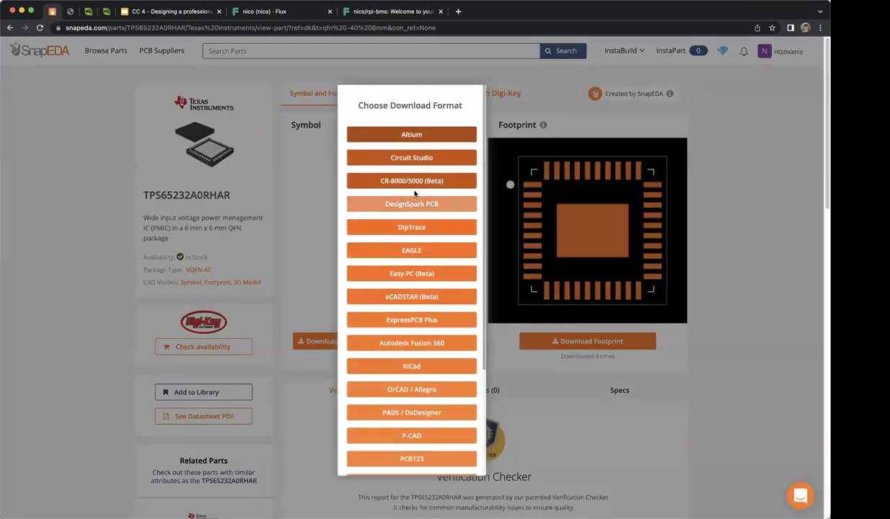
pyautogui.click(417, 367)
pyautogui.scroll(-1, 429, 260)
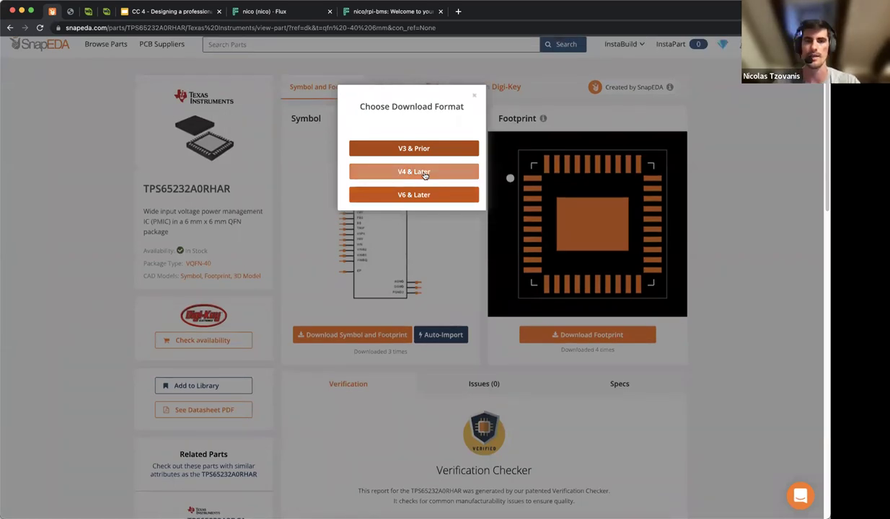
pyautogui.click(474, 98)
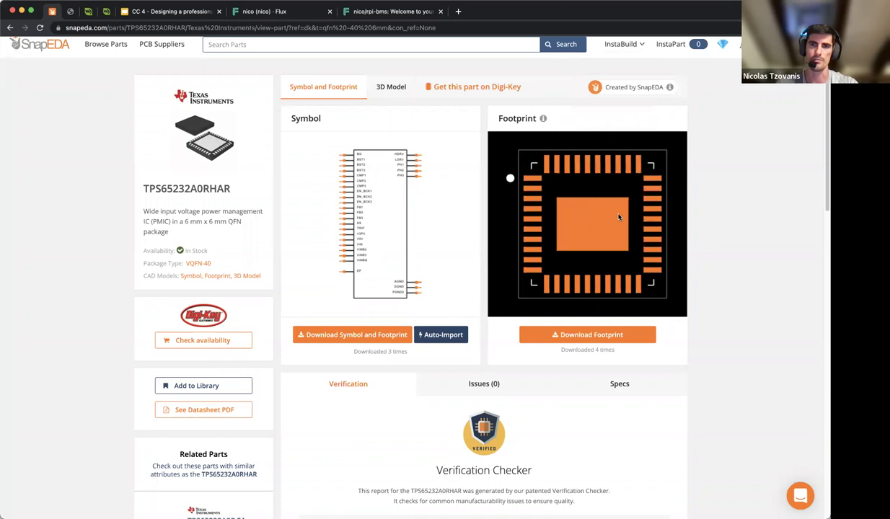
pyautogui.click(389, 10)
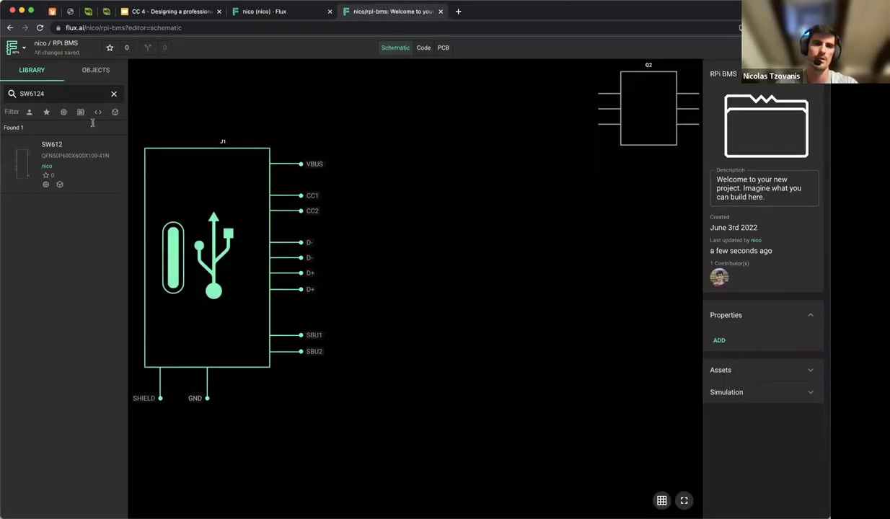
# Import TPS65232A0RHAR from the downloaded file via Import > KiCAD Parts (.lib).
pyautogui.click(25, 49)
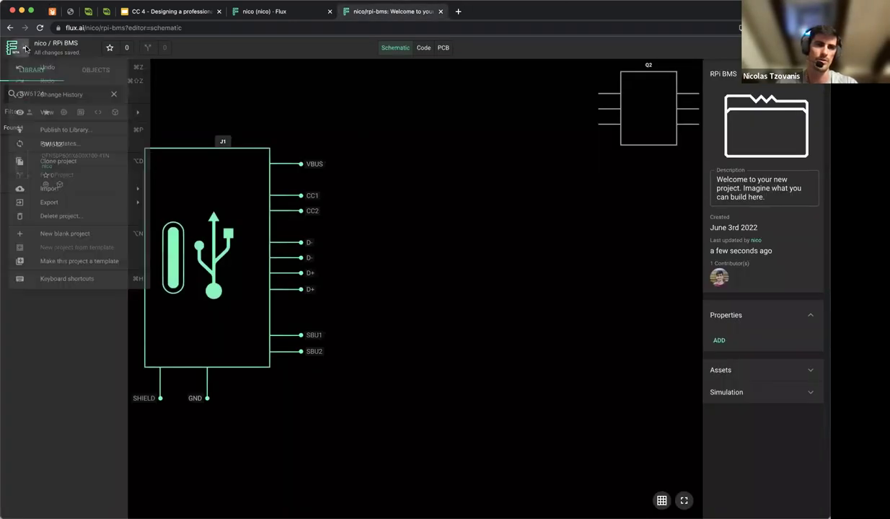
pyautogui.moveTo(96, 197)
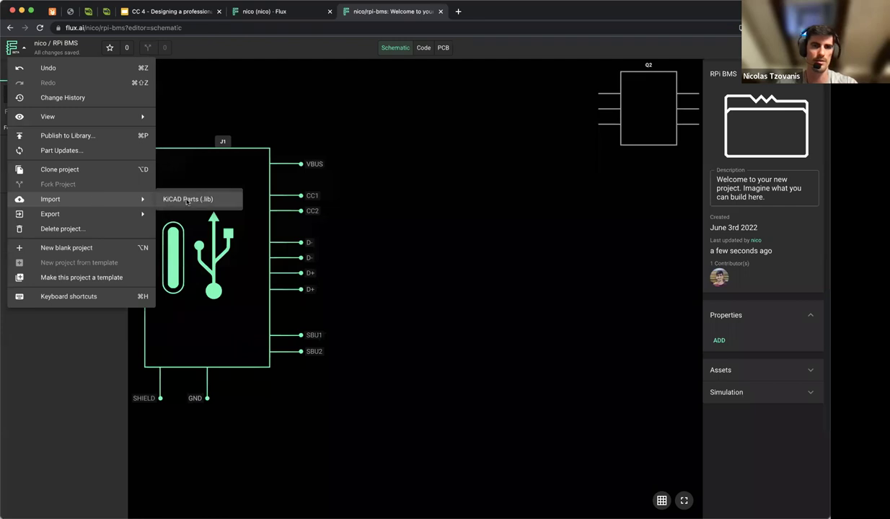
pyautogui.click(210, 200)
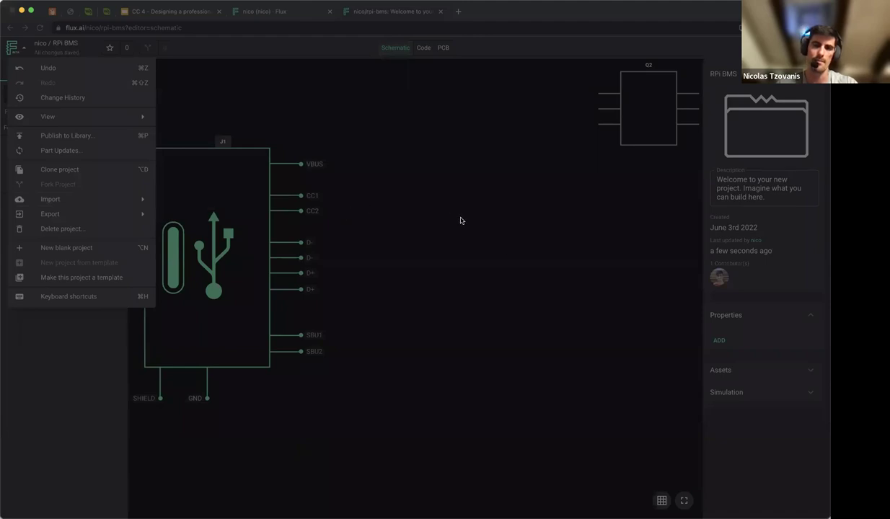
pyautogui.press('Return')
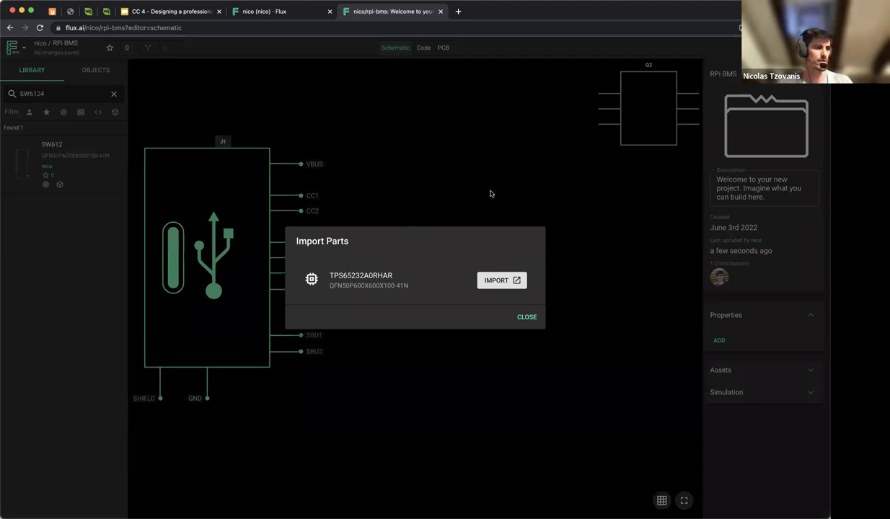
pyautogui.click(508, 279)
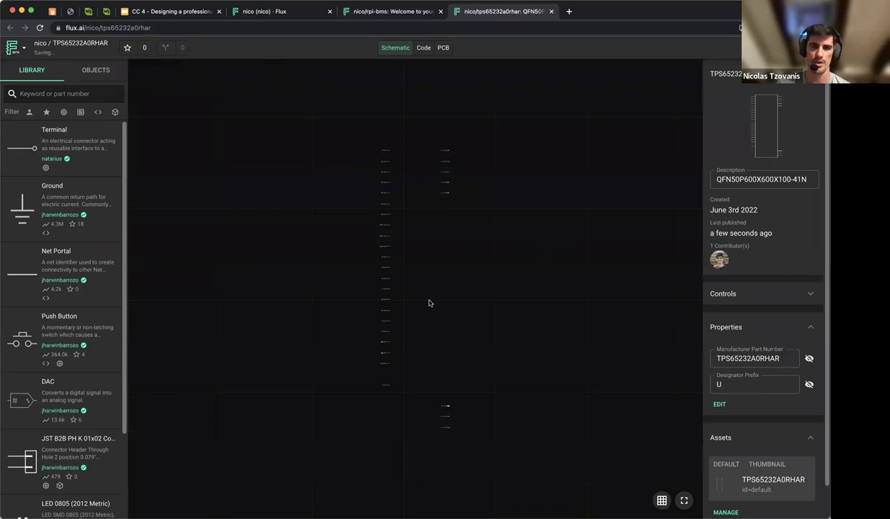
# Show the TPS65232A0RHAR part's PCB view with its Assets section in the right panel.
pyautogui.scroll(3, 429, 302)
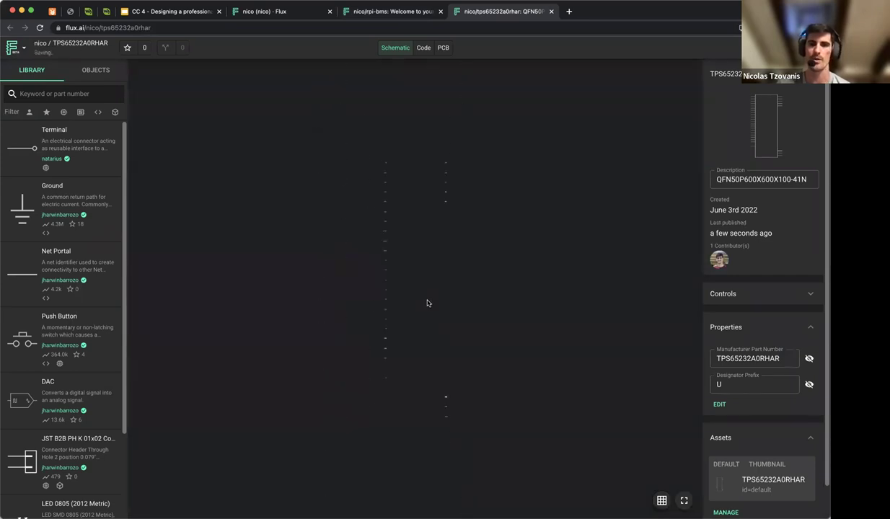
pyautogui.click(395, 47)
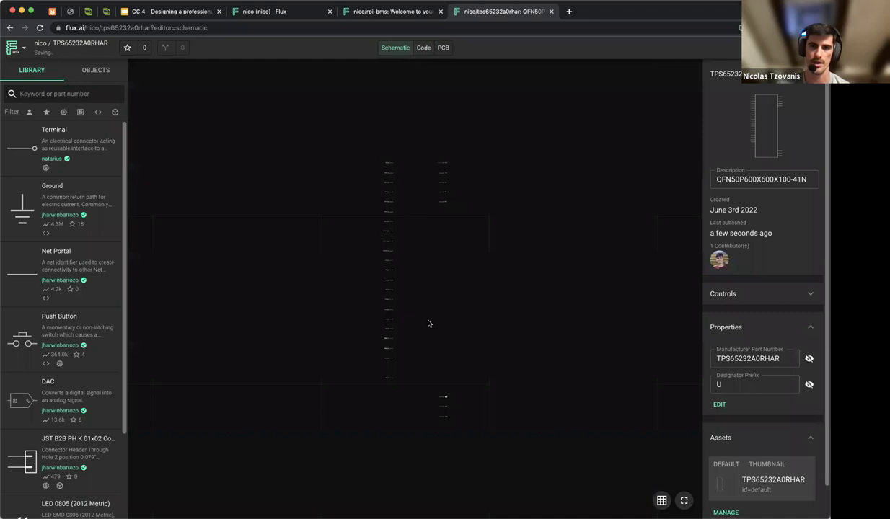
pyautogui.click(443, 48)
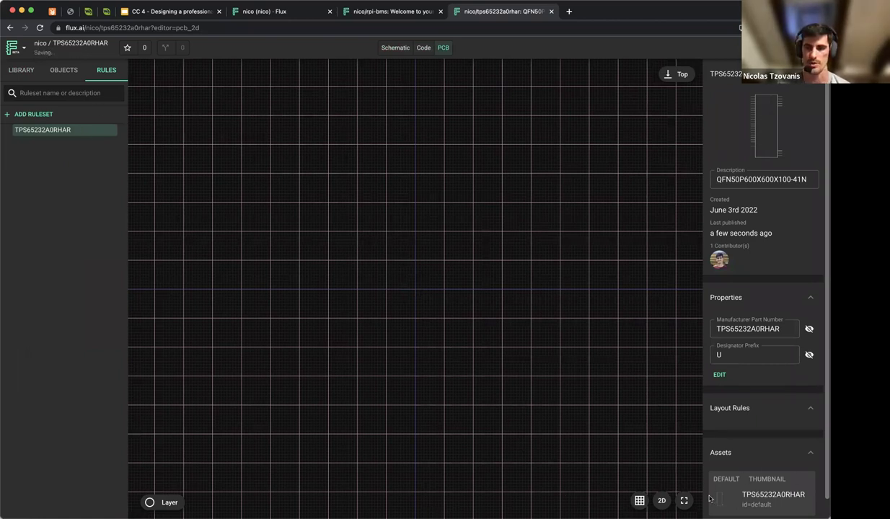
pyautogui.scroll(-1, 721, 437)
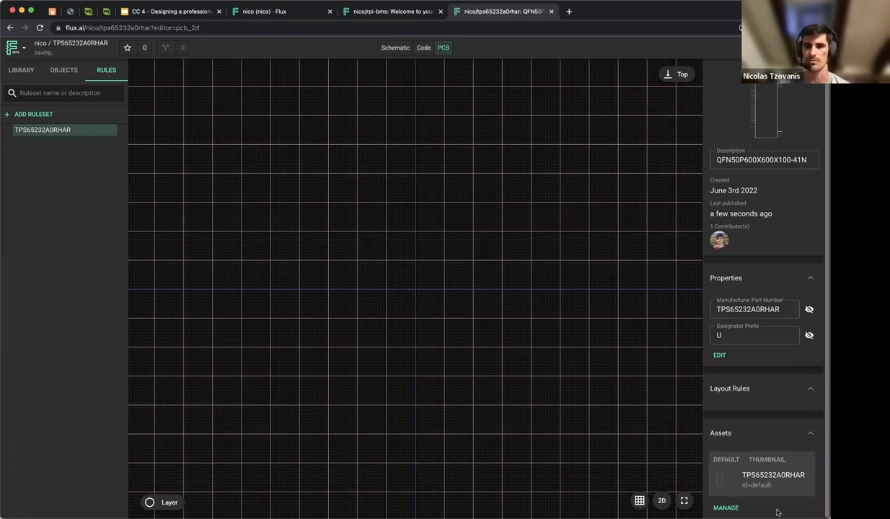
# Add QFN50P600X600X100-41N.kicad_mod and TPS65232A0RHAR.step as the part's assets.
pyautogui.click(725, 508)
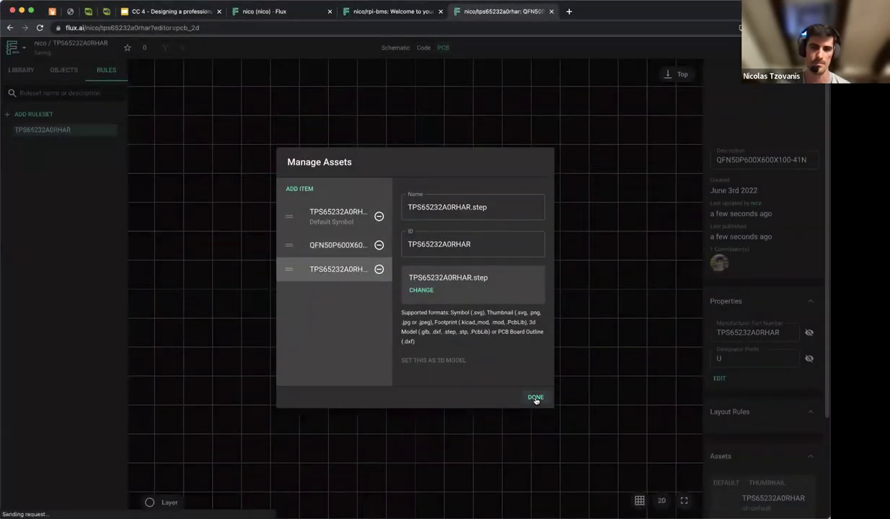
pyautogui.click(90, 114)
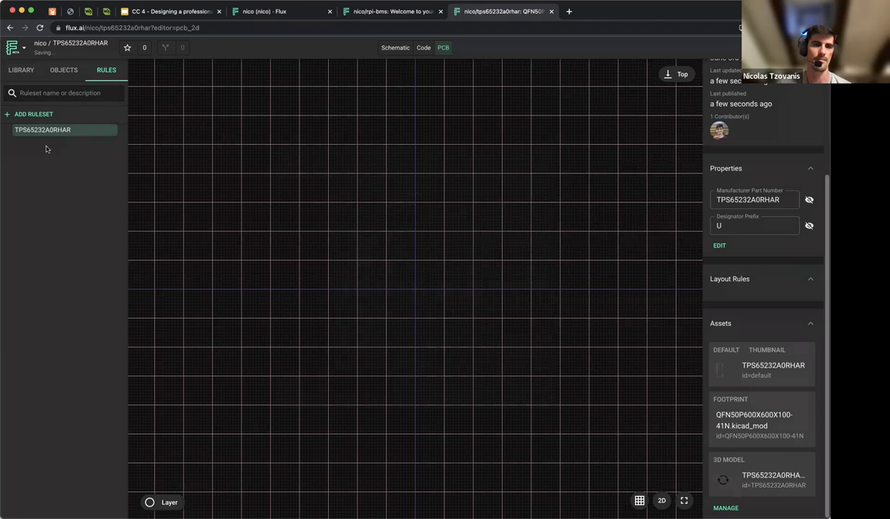
# From Root's context menu in the Objects tree, add a Footprint object, then a Model object.
pyautogui.click(65, 71)
pyautogui.rightClick(32, 114)
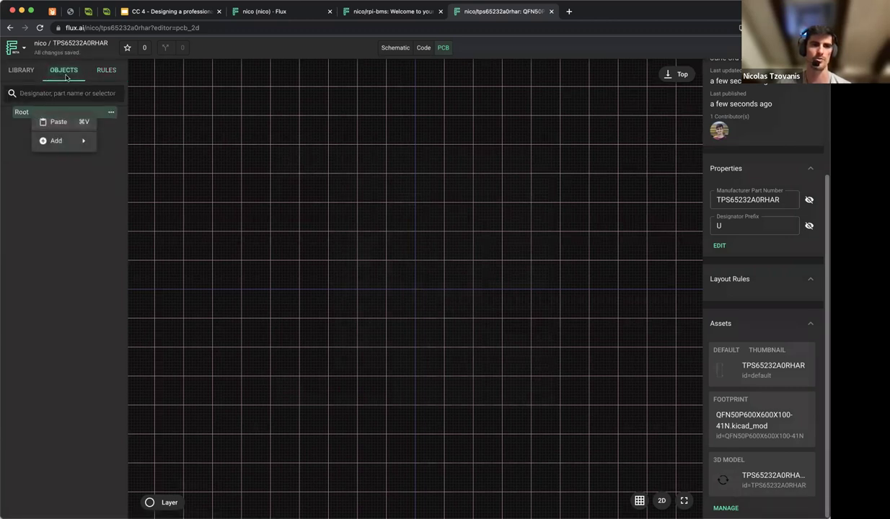
pyautogui.moveTo(75, 144)
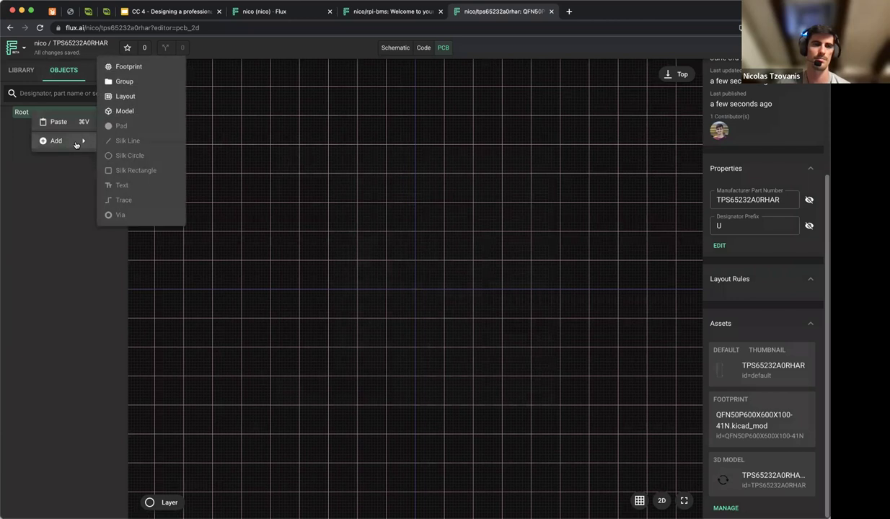
pyautogui.click(153, 67)
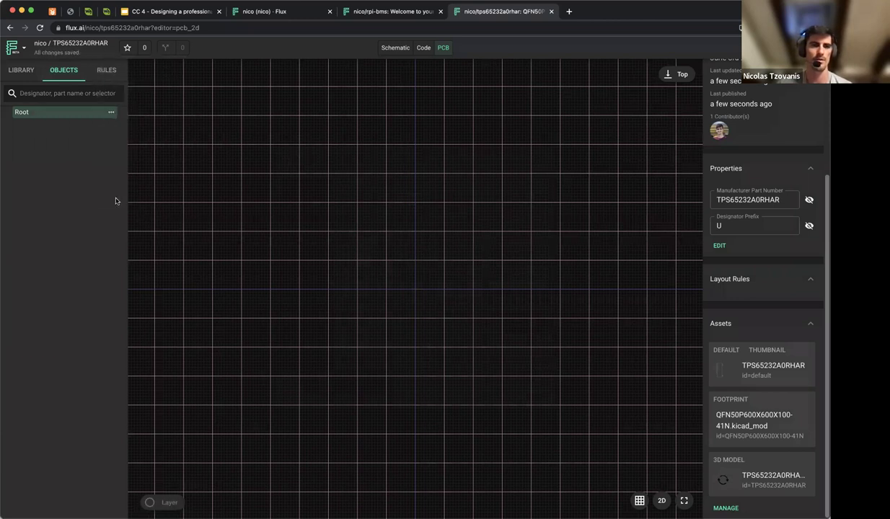
pyautogui.rightClick(51, 113)
pyautogui.moveTo(91, 144)
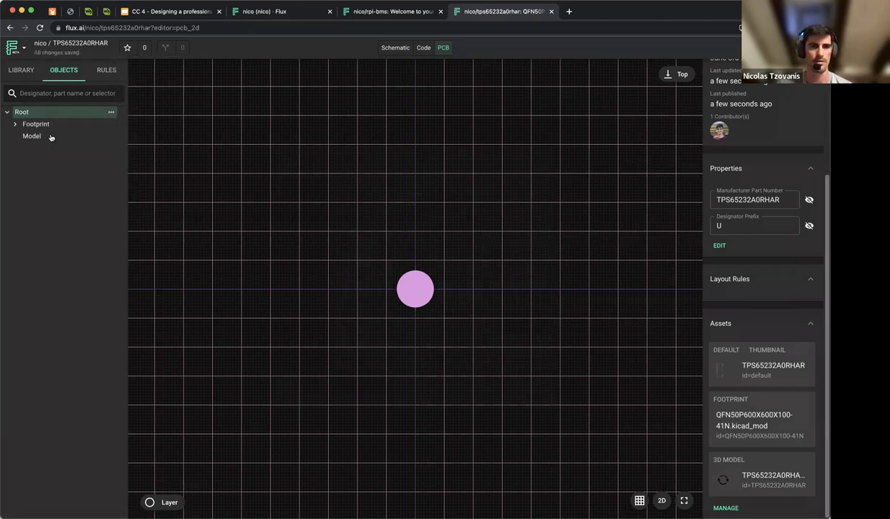
pyautogui.click(93, 124)
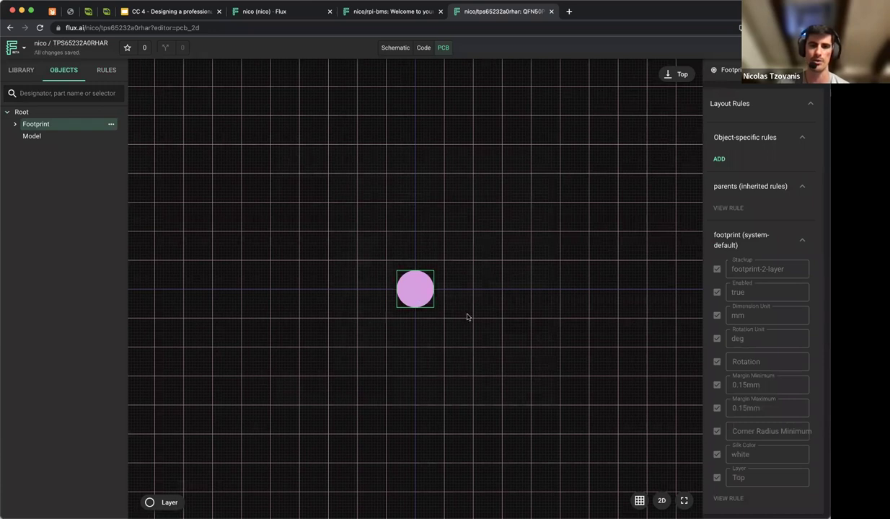
# Give the Footprint object an Asset rule set to QFN50P600X600X100-41N, showing its 41 pads.
pyautogui.click(396, 48)
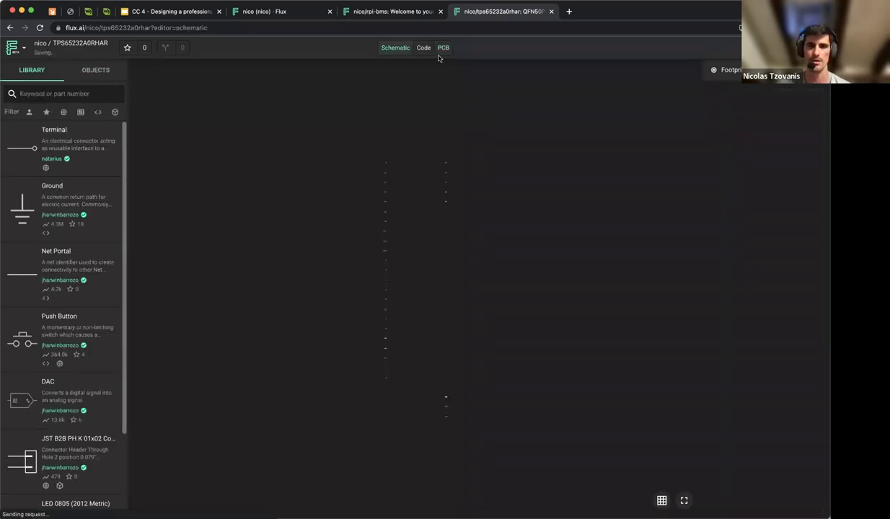
pyautogui.click(442, 49)
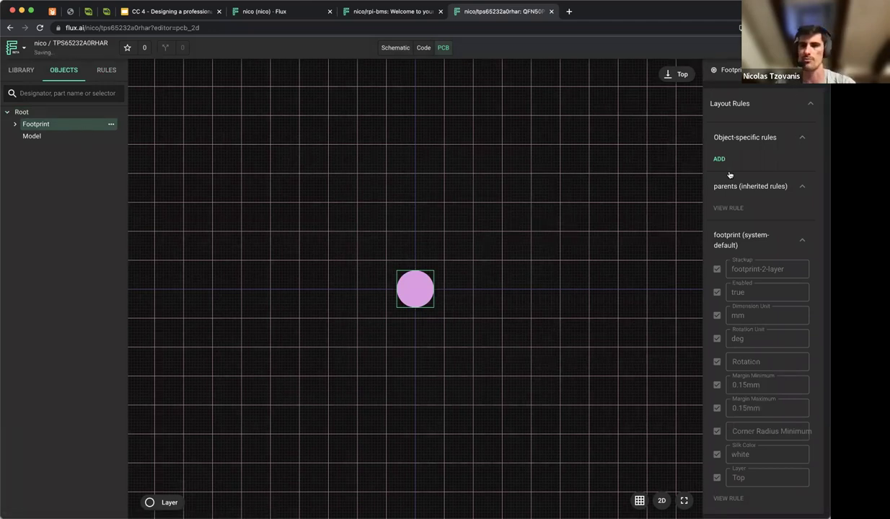
pyautogui.click(719, 159)
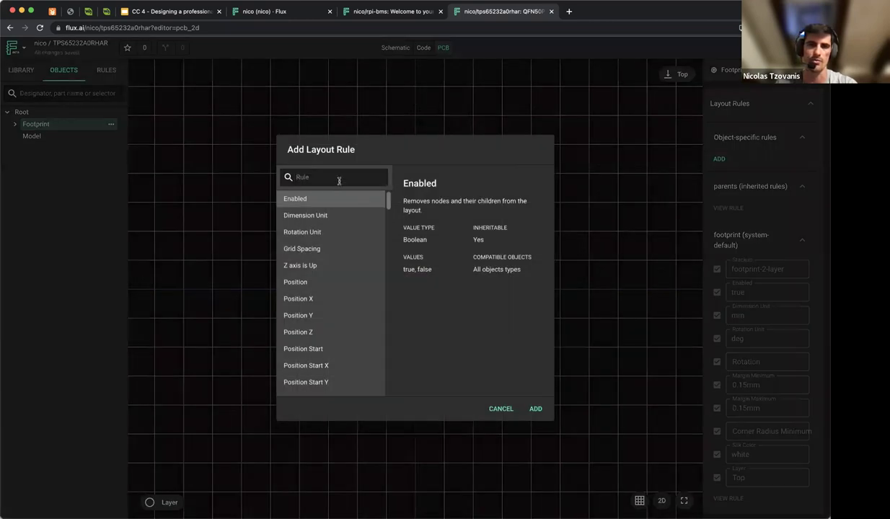
pyautogui.write('ass')
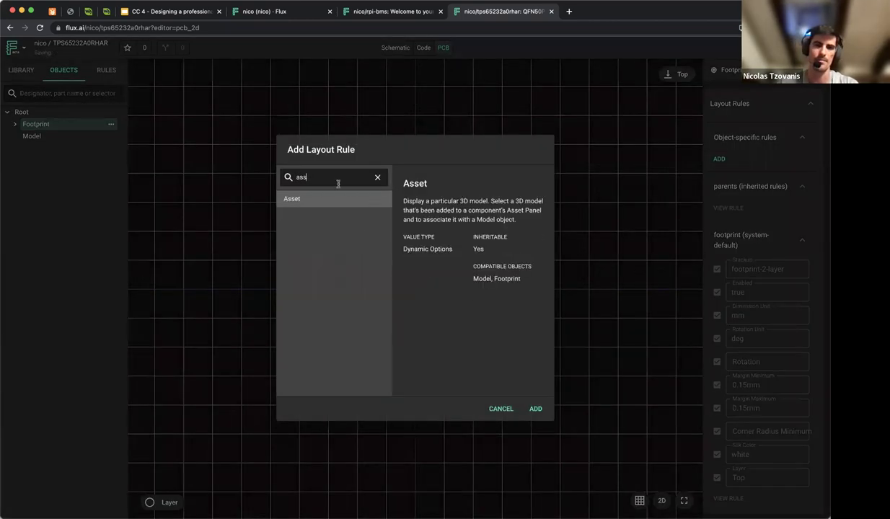
pyautogui.click(333, 203)
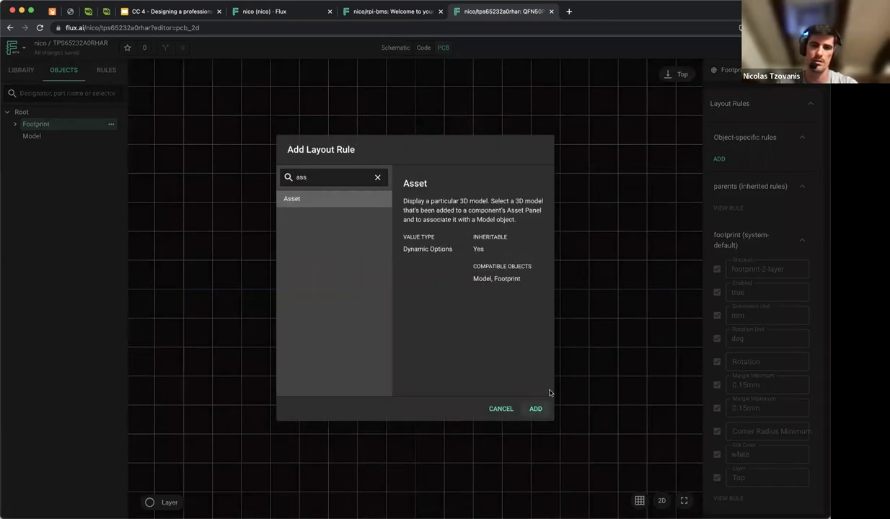
pyautogui.press('Return')
pyautogui.click(764, 162)
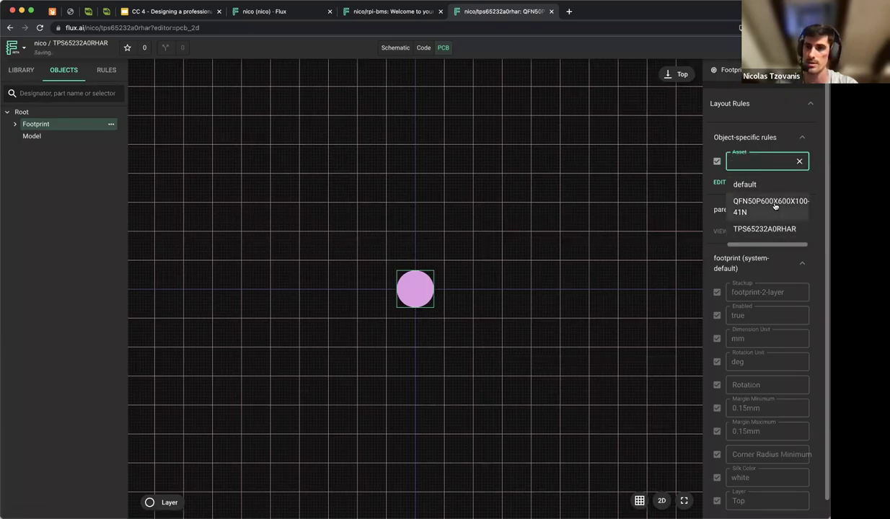
pyautogui.click(775, 206)
pyautogui.click(753, 178)
pyautogui.press('Escape')
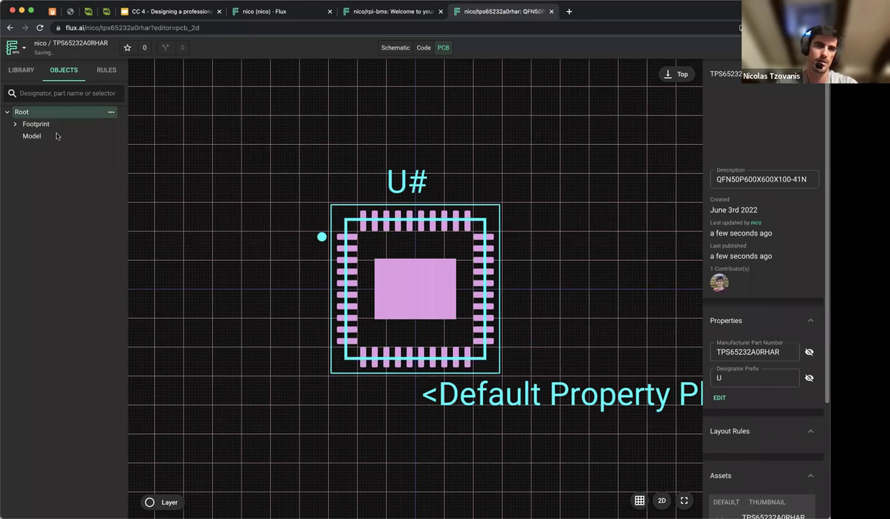
# Add an Asset rule to the Model object pointing to the TPS65232A0RHAR 3D model.
pyautogui.click(32, 137)
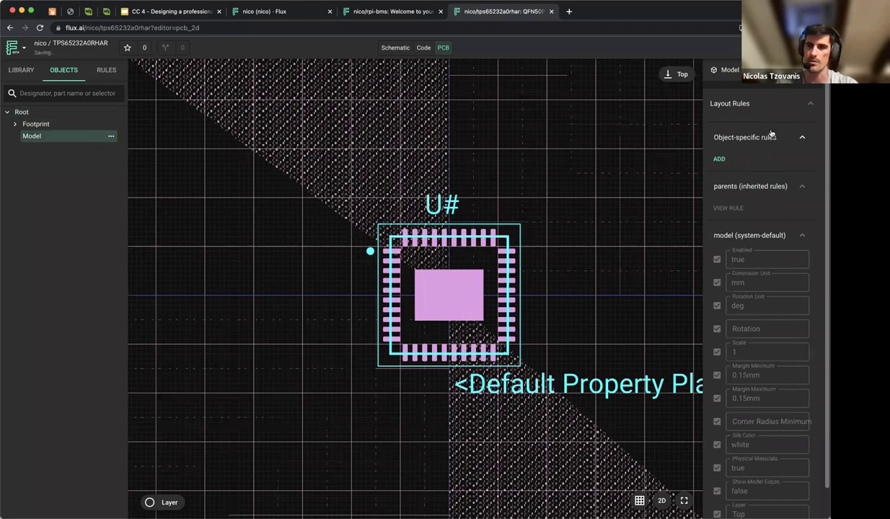
pyautogui.write('asset')
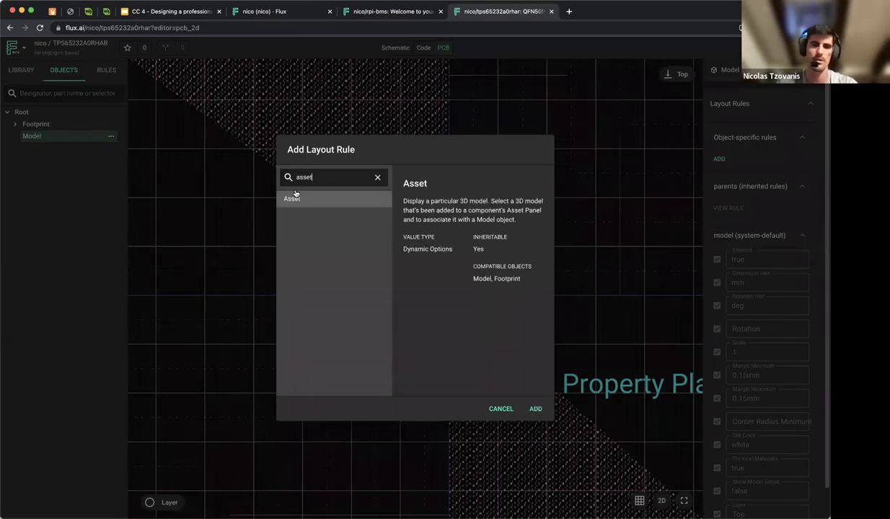
pyautogui.click(536, 410)
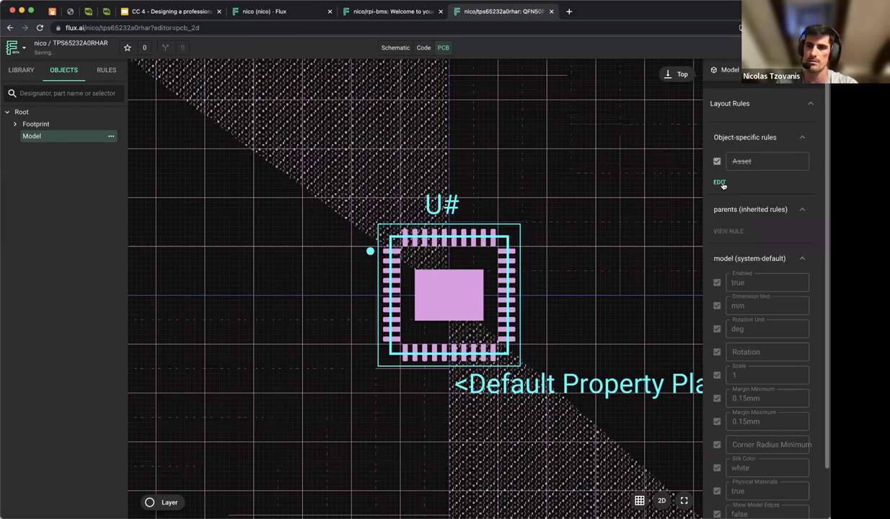
pyautogui.click(750, 163)
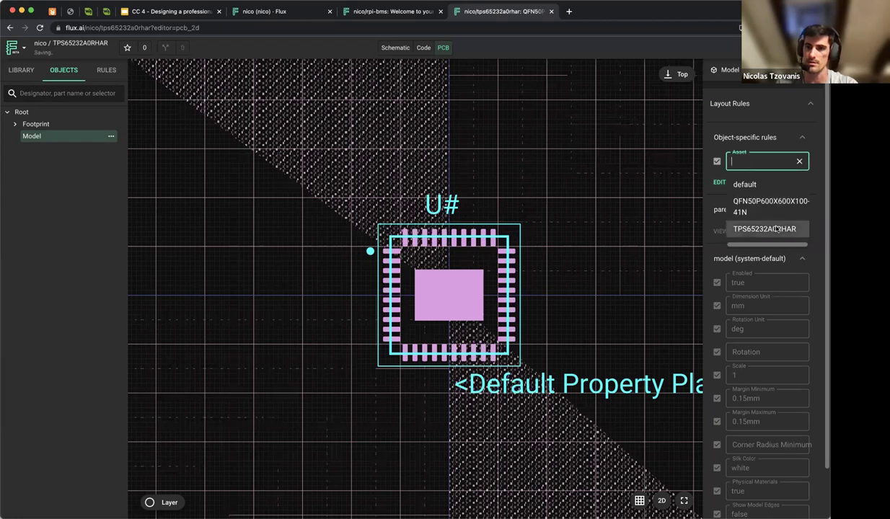
pyautogui.click(750, 224)
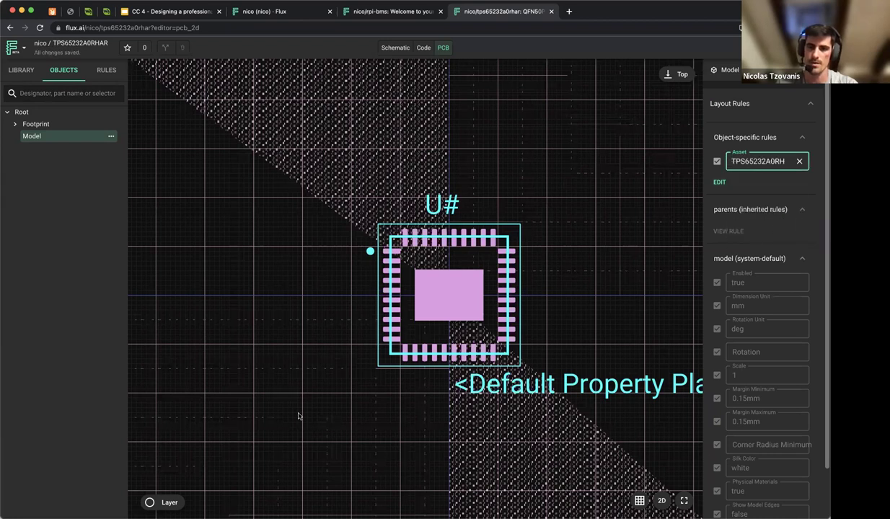
pyautogui.click(693, 266)
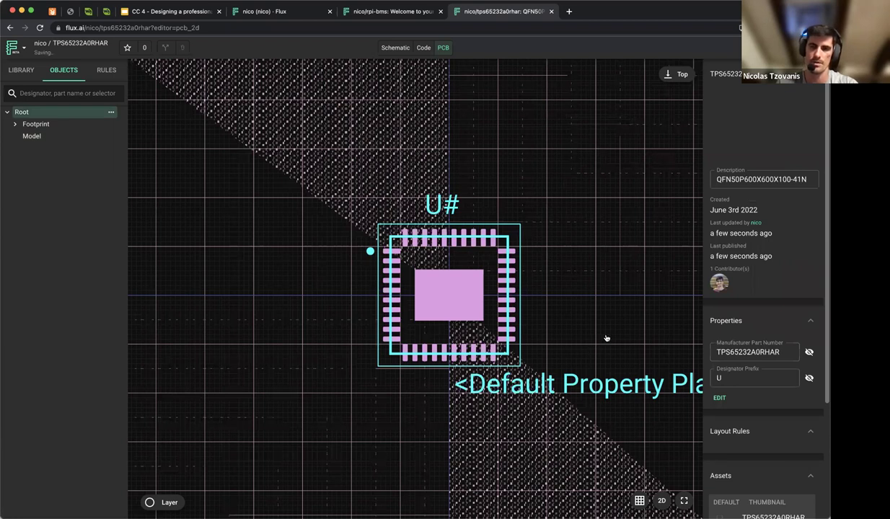
# Switch the board to 3D view and review the Model object's layout rules.
pyautogui.click(662, 502)
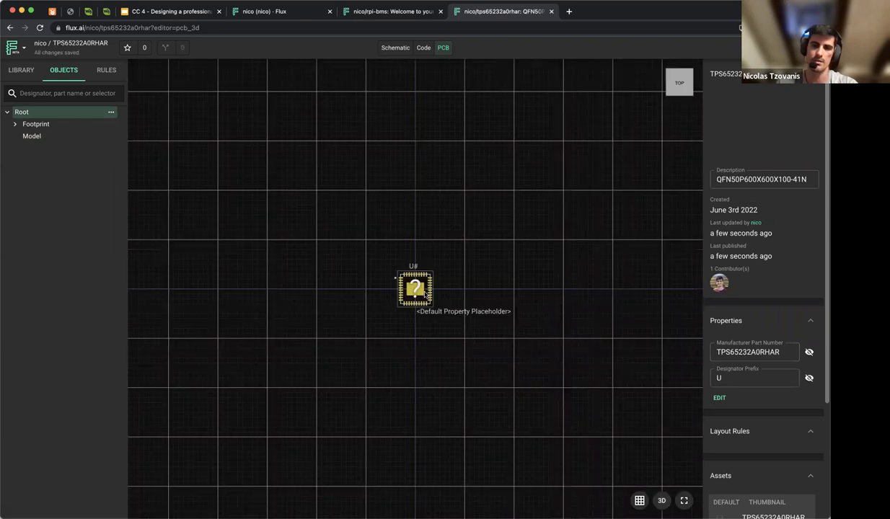
pyautogui.scroll(2, 419, 294)
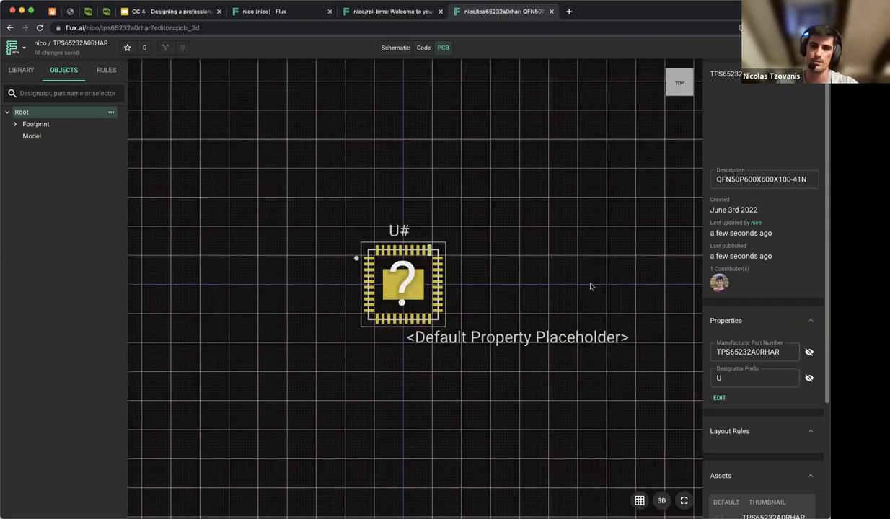
pyautogui.scroll(3, 590, 286)
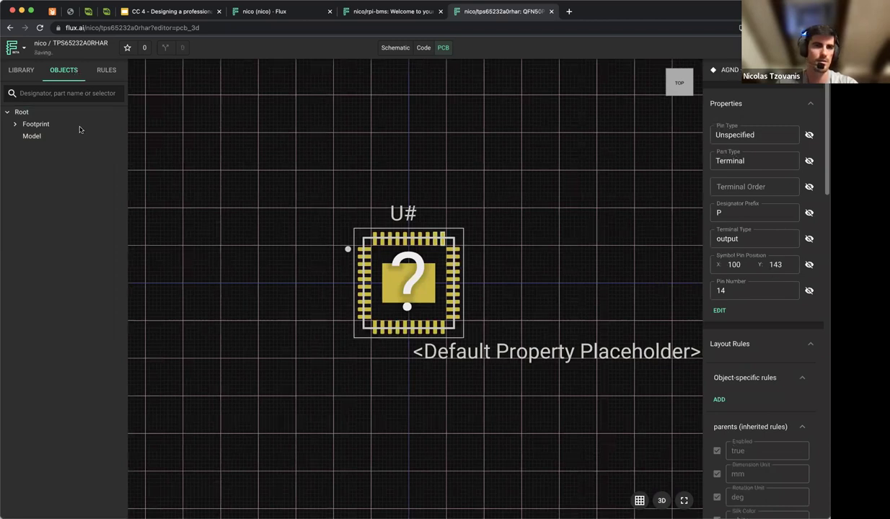
pyautogui.click(43, 135)
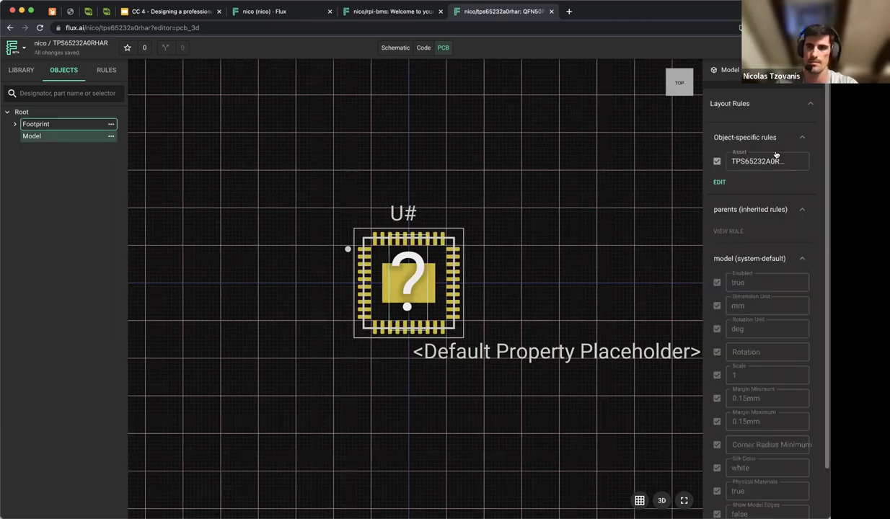
pyautogui.scroll(-2, 789, 382)
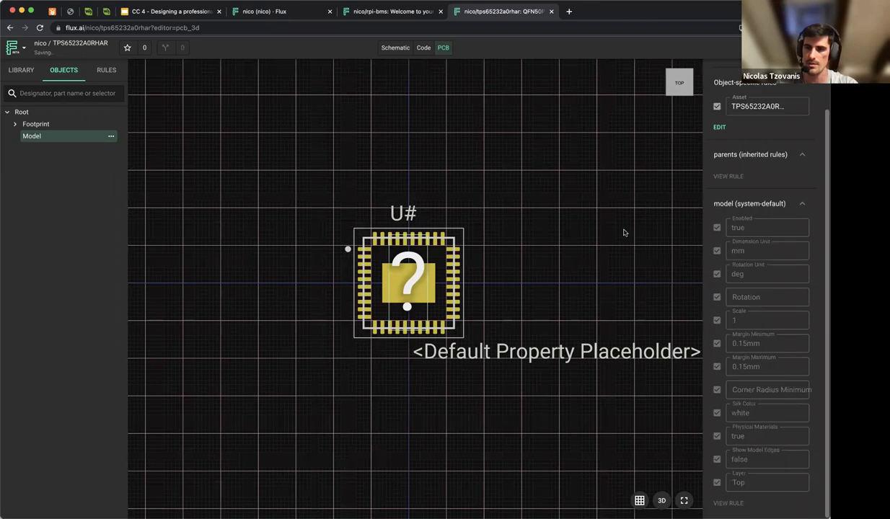
# Review the part's inherited rules and the footprint pads' layout rules, then open the schematic.
pyautogui.click(614, 182)
pyautogui.scroll(-5, 784, 369)
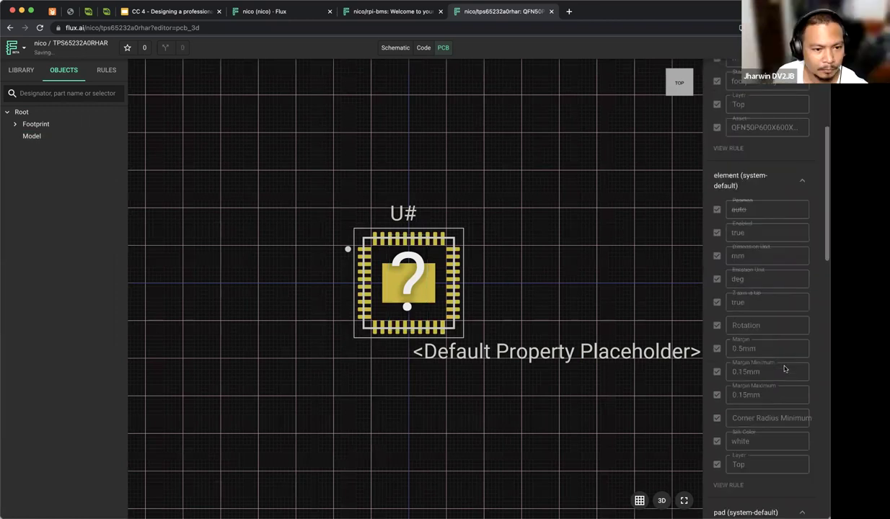
pyautogui.scroll(-7, 784, 369)
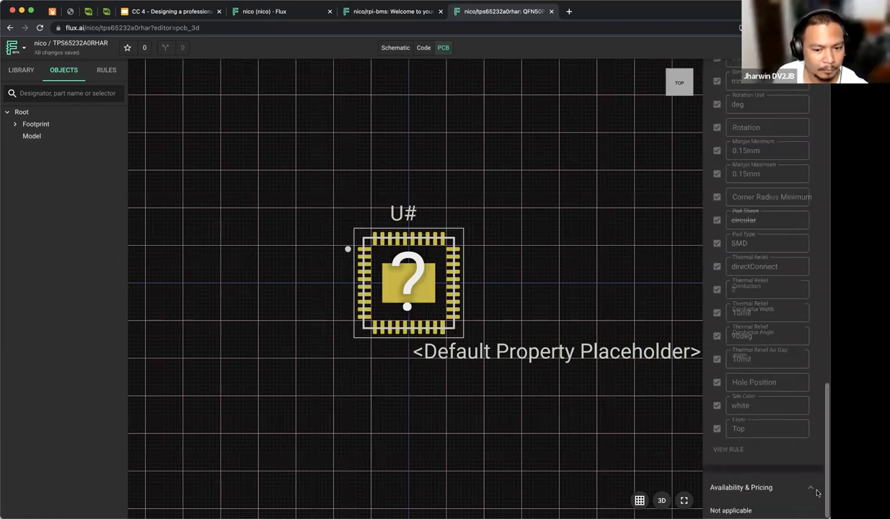
pyautogui.click(463, 268)
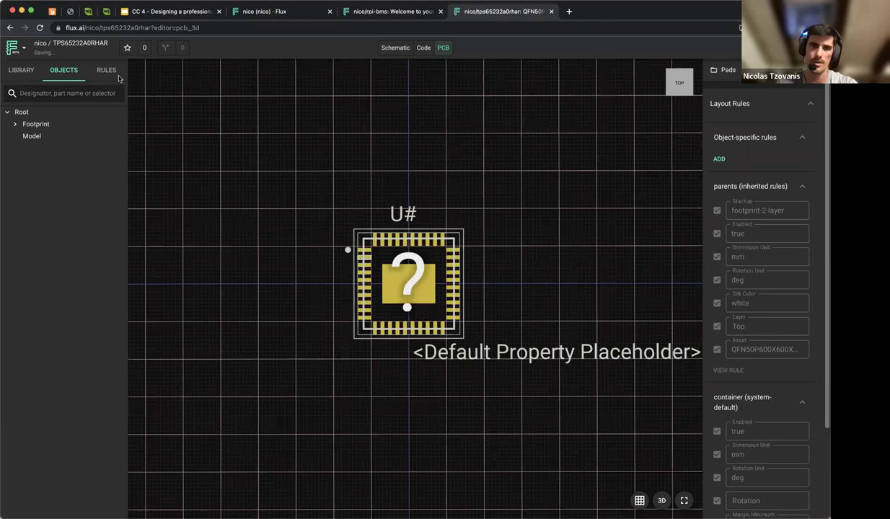
pyautogui.click(403, 47)
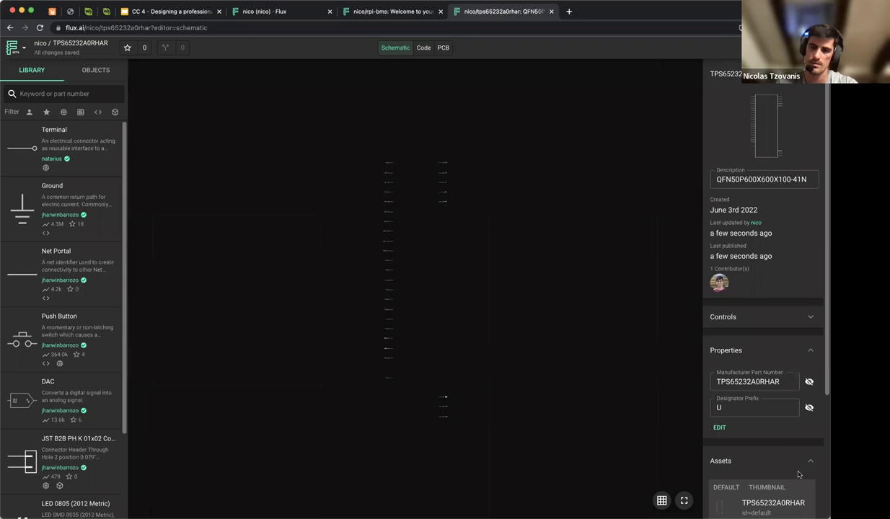
# Select the 3D model's asset id under Assets, then return to PCB layout and select Footprint.
pyautogui.scroll(-4, 779, 494)
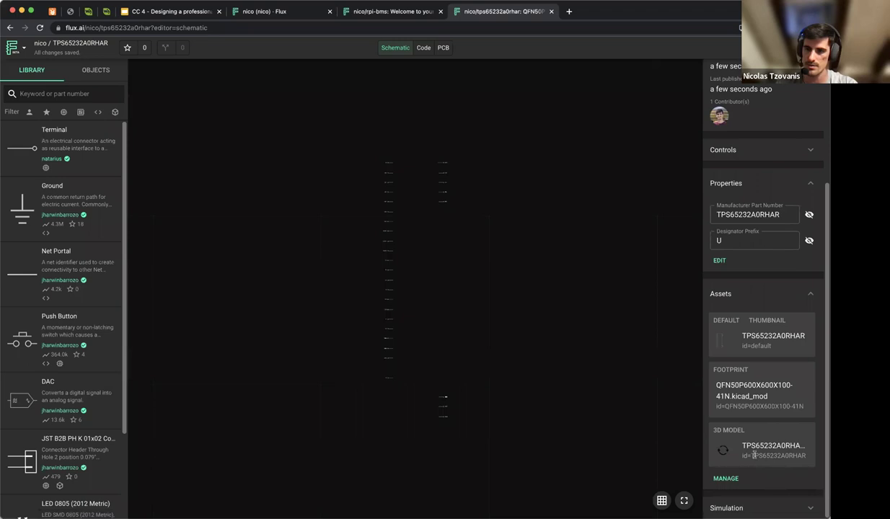
pyautogui.moveTo(754, 455); pyautogui.dragTo(825, 455)
pyautogui.hotkey('ctrl', 'c')
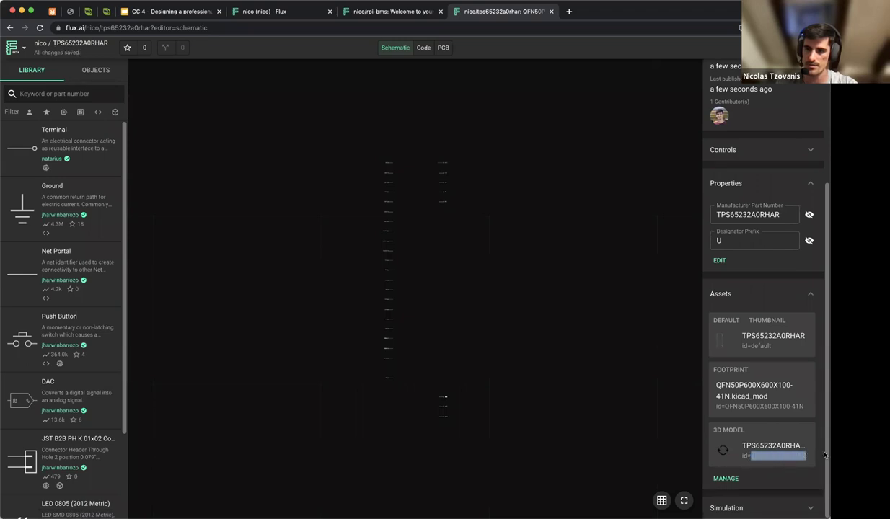
pyautogui.click(96, 70)
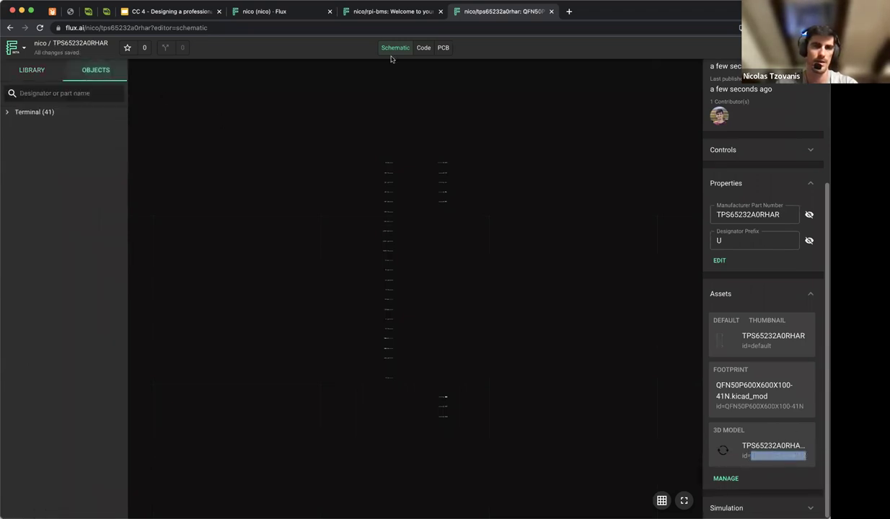
pyautogui.click(442, 47)
pyautogui.click(36, 124)
# Paste a new value into the Model's Asset rule, choosing the QFN50P600X600X100-41N asset.
pyautogui.click(32, 135)
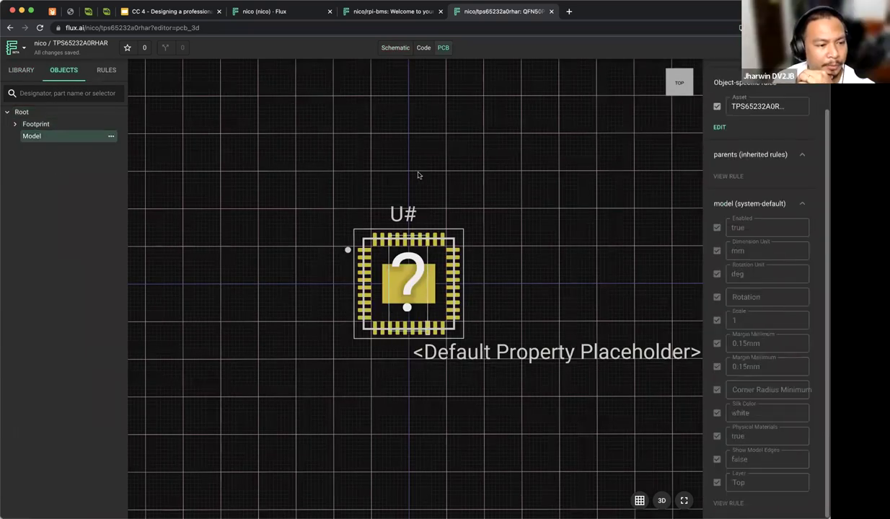
pyautogui.click(788, 103)
pyautogui.hotkey('ctrl', 'v')
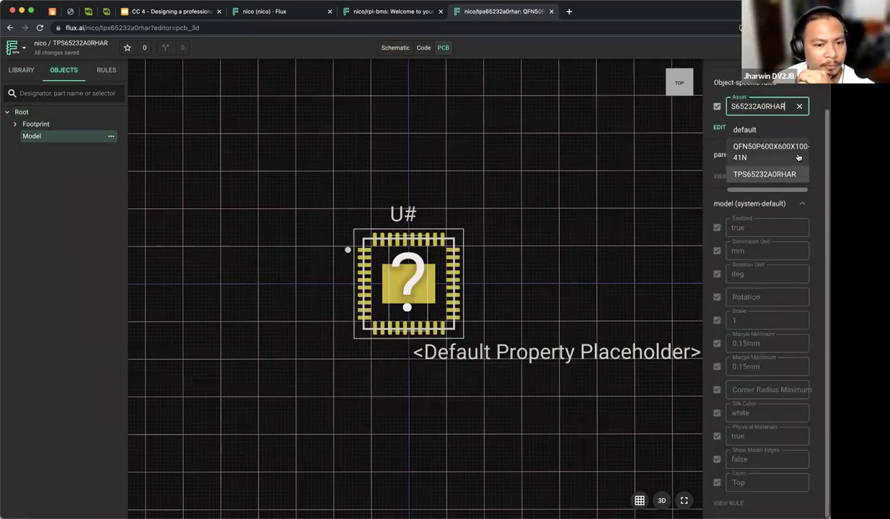
pyautogui.click(792, 149)
pyautogui.click(403, 93)
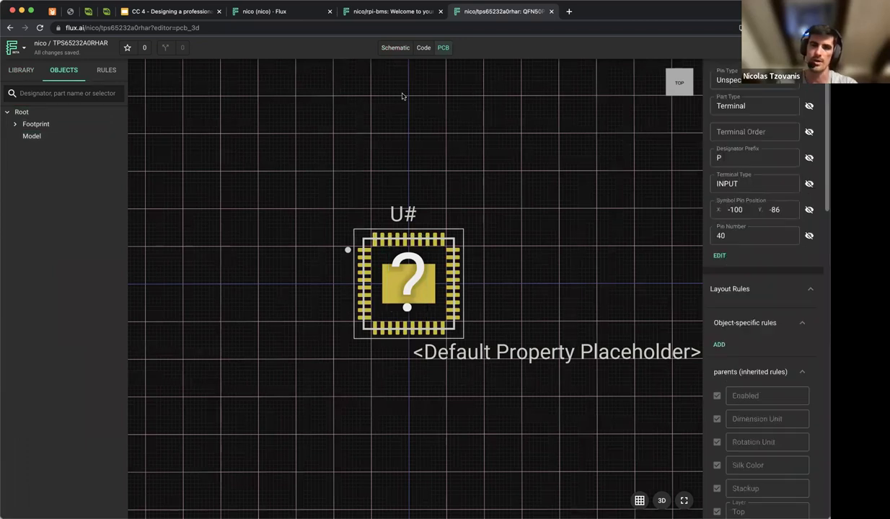
# Visit the part's code editor, return to the PCB layout, and reload the part page.
pyautogui.click(423, 49)
pyautogui.click(442, 49)
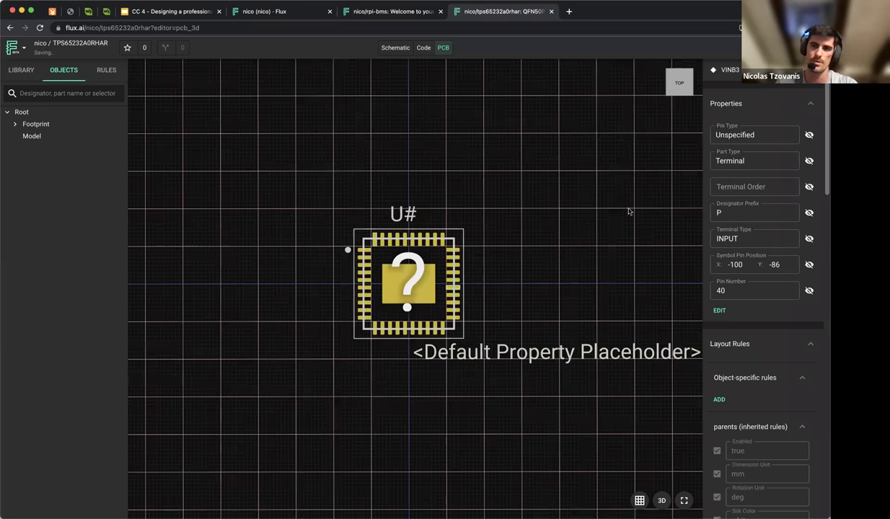
pyautogui.press('super+r')
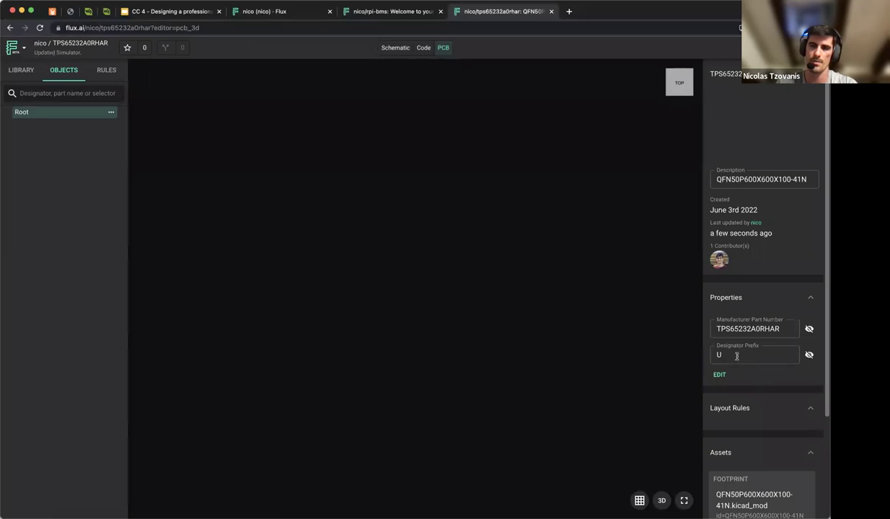
pyautogui.scroll(-3, 737, 357)
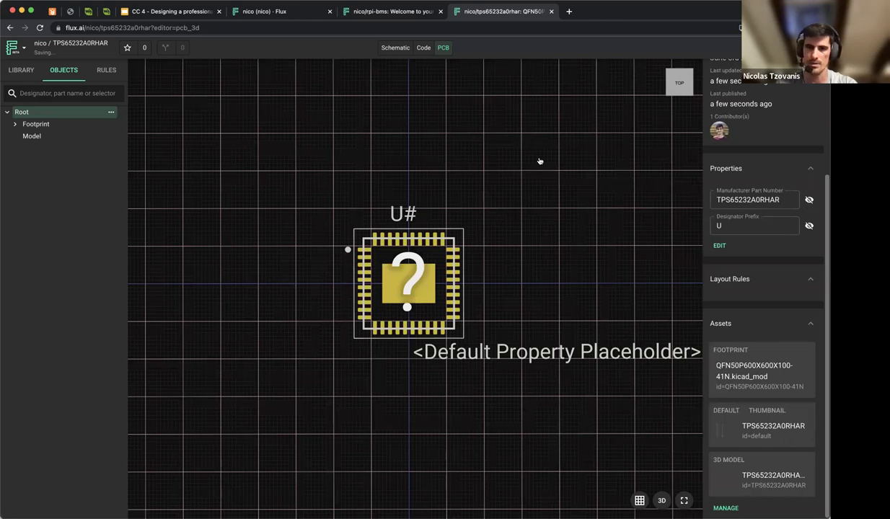
# Review the Model's current asset value, then check the part root's assets.
pyautogui.click(30, 135)
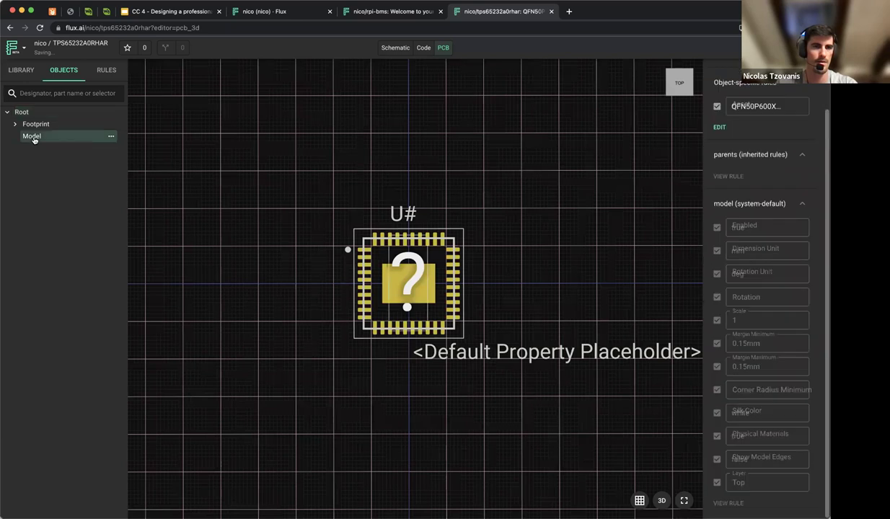
pyautogui.click(779, 108)
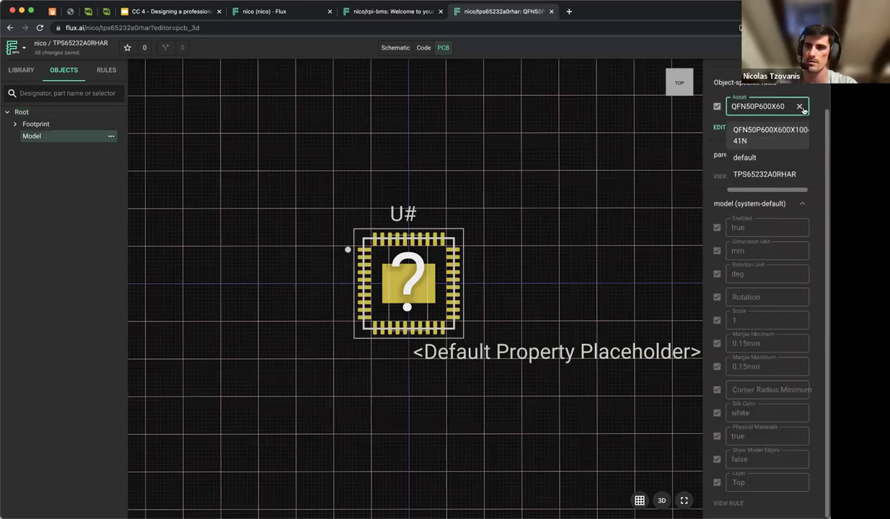
pyautogui.press('super+a')
pyautogui.press('Right')
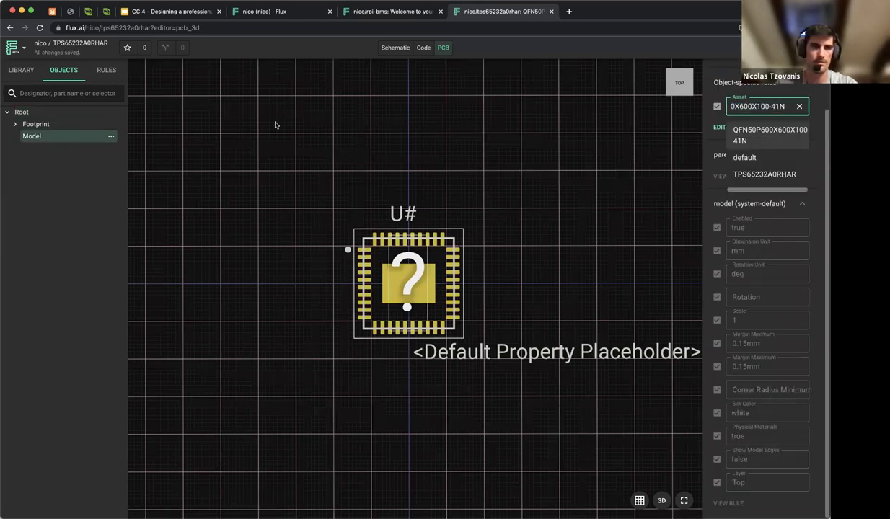
pyautogui.press('Escape')
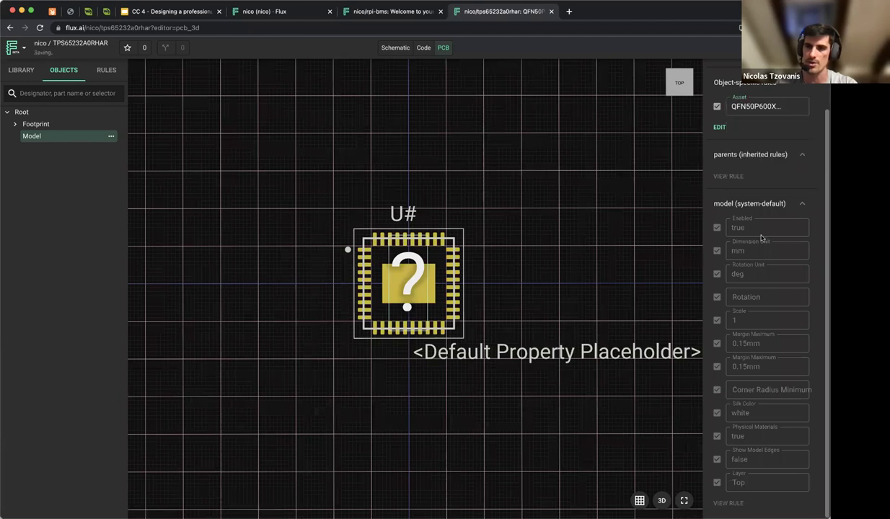
pyautogui.click(161, 94)
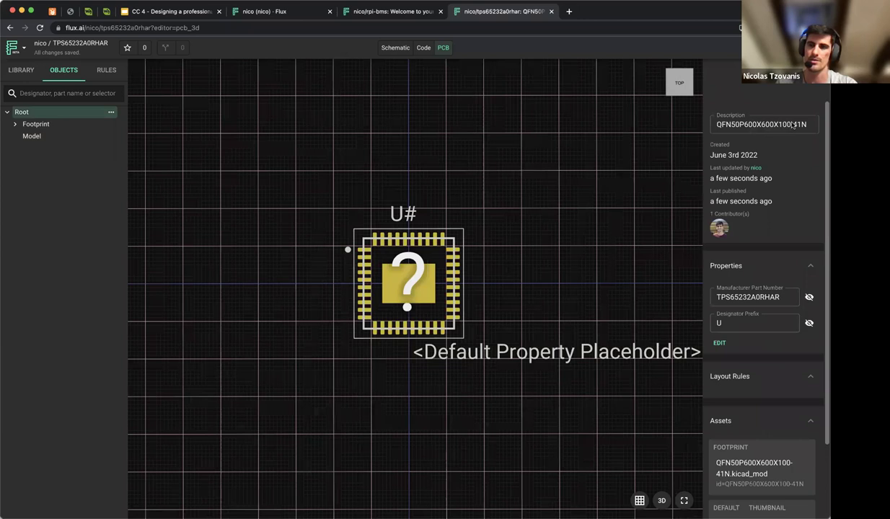
# Replace the Model's Asset with TPS65232A0RHAR and verify it against the Footprint object.
pyautogui.click(356, 139)
pyautogui.click(750, 108)
pyautogui.hotkey('ctrl', 'a')
pyautogui.press('BackSpace')
pyautogui.hotkey('ctrl', 'v')
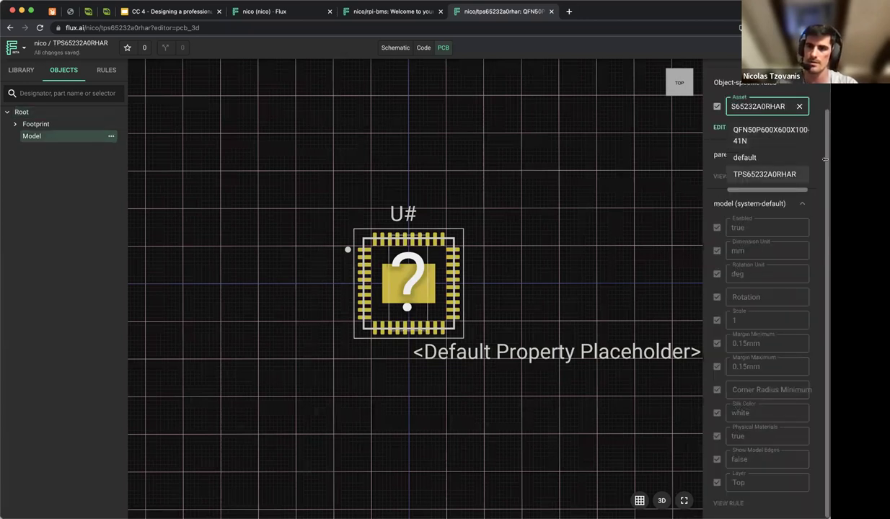
pyautogui.click(766, 174)
pyautogui.click(647, 222)
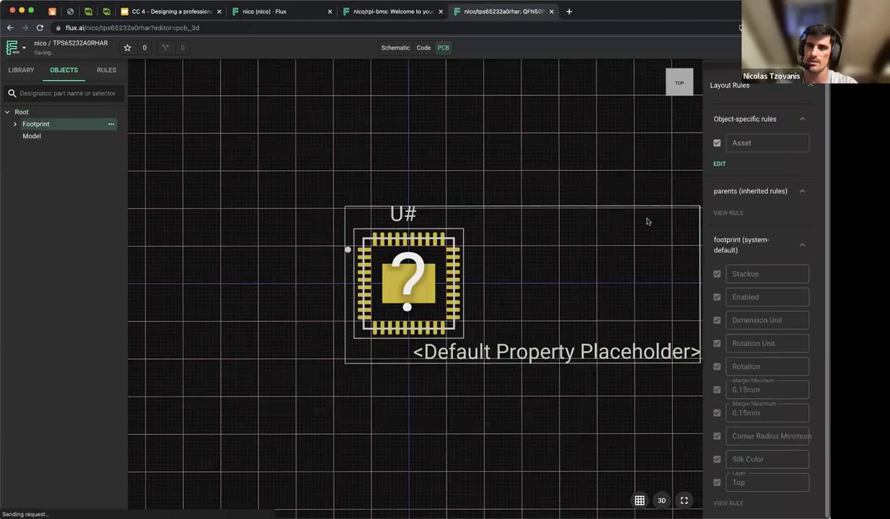
pyautogui.click(42, 136)
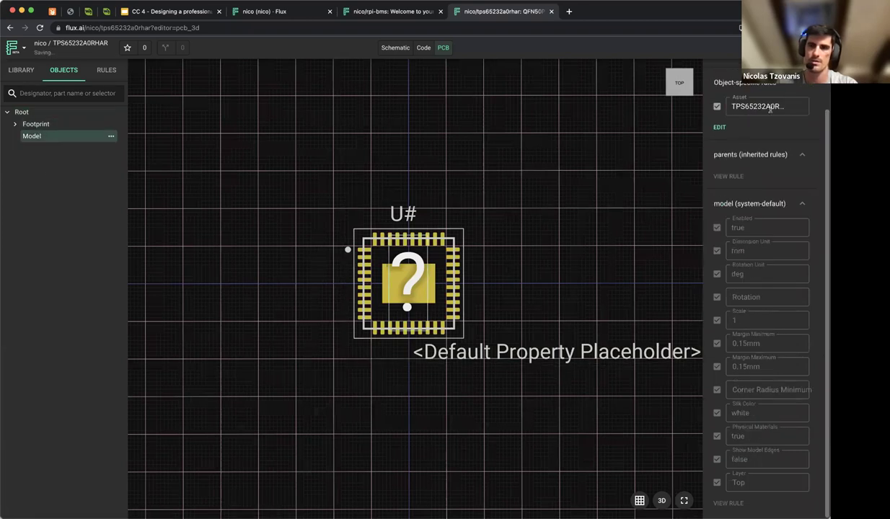
pyautogui.click(743, 106)
# Select the part Root, then the Model object to show its Layout Rules.
pyautogui.click(535, 153)
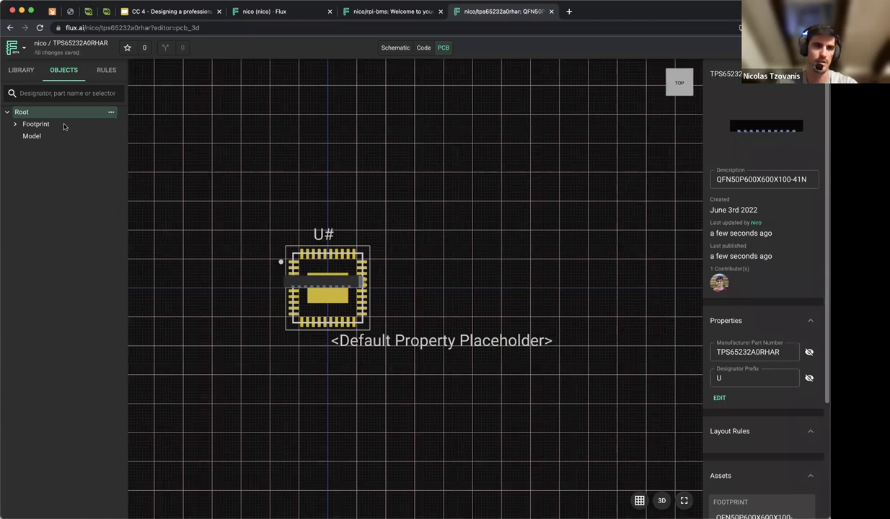
pyautogui.click(37, 136)
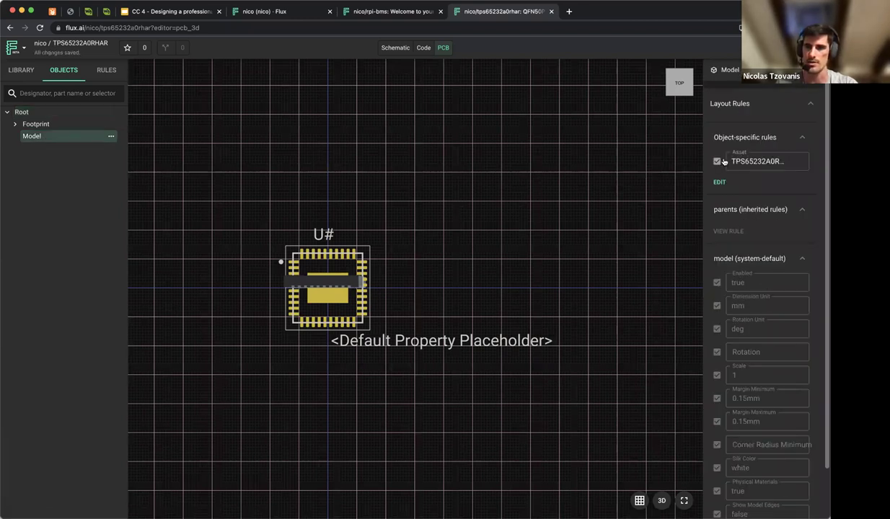
# Add a Rotation rule of 90 0 0 to the Model object.
pyautogui.click(718, 181)
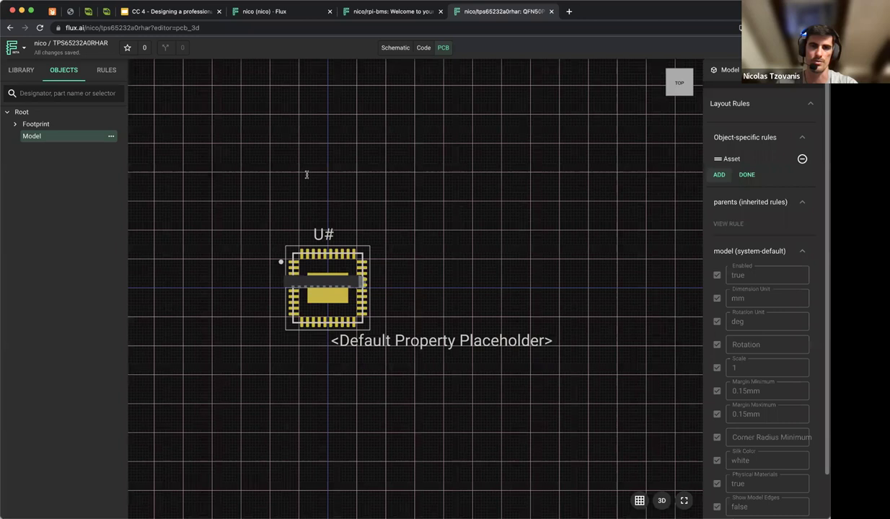
pyautogui.write('rota')
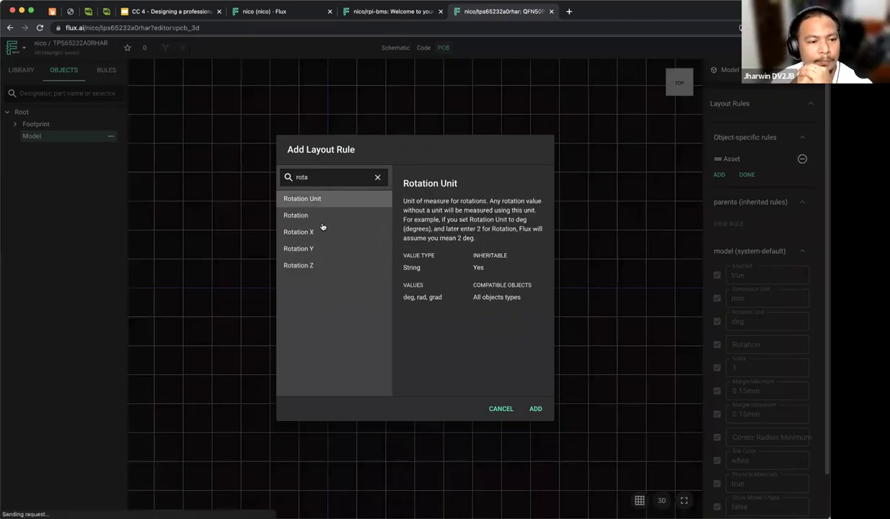
pyautogui.click(318, 217)
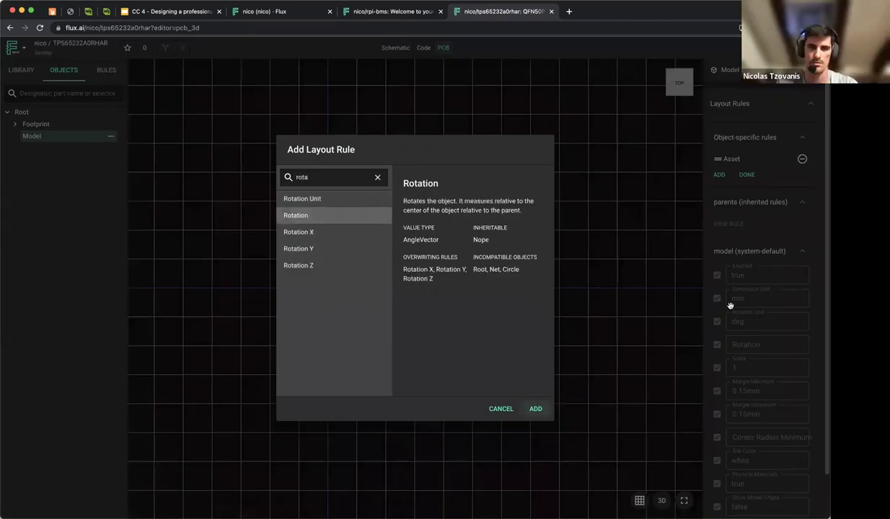
pyautogui.press('Return')
pyautogui.click(745, 190)
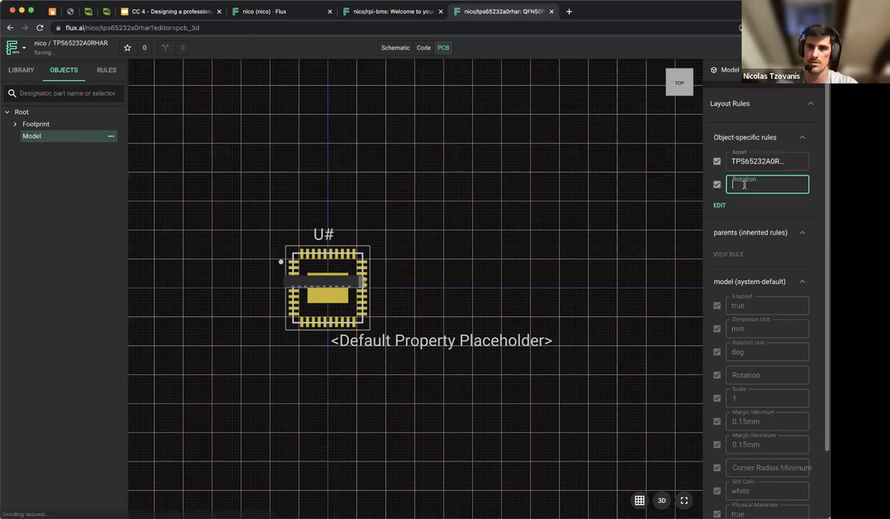
pyautogui.write('90 0 0')
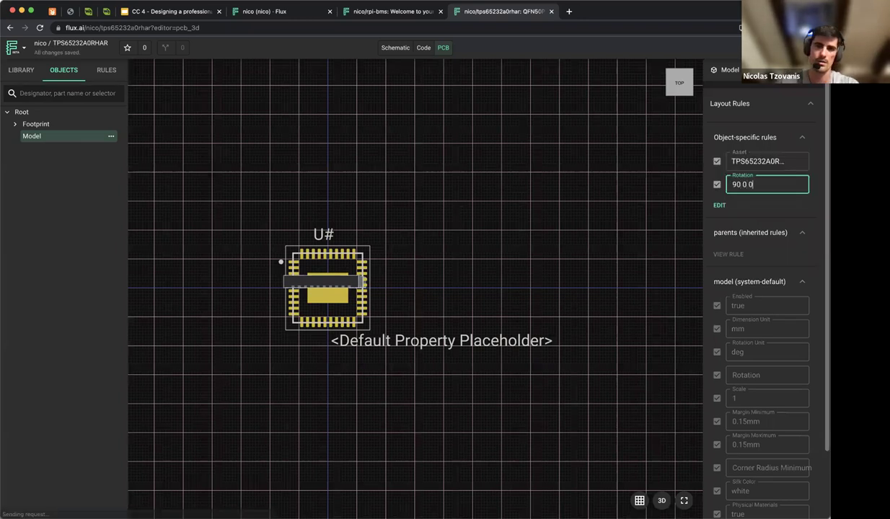
pyautogui.click(622, 213)
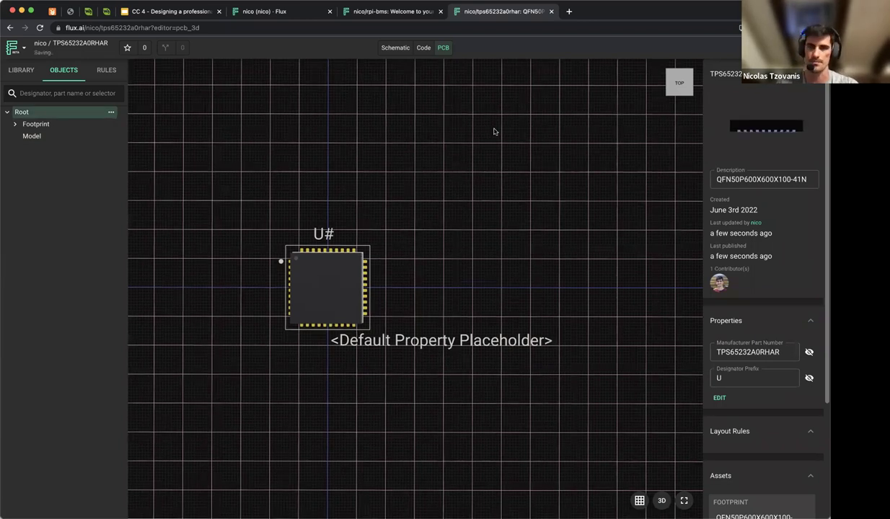
pyautogui.click(398, 49)
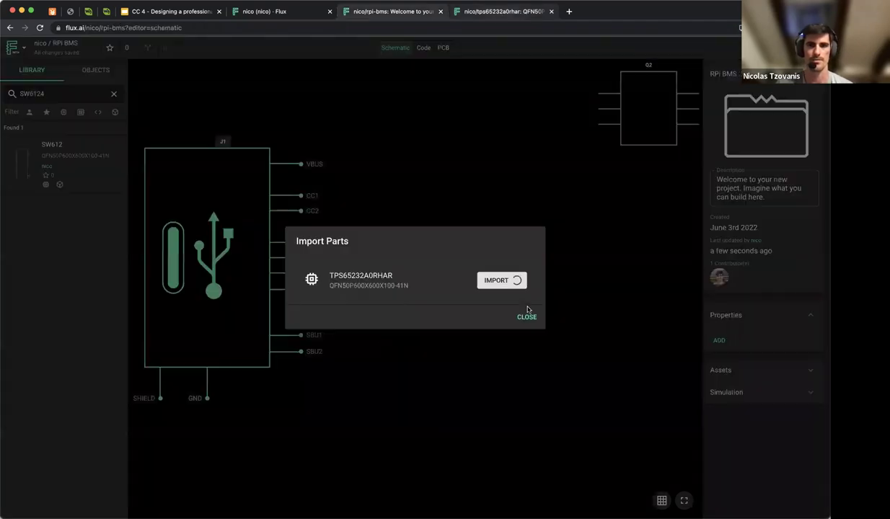
# Close the part tab, dismiss the Import Parts dialog, and stay on the RPi BMS project page.
pyautogui.press('super+w')
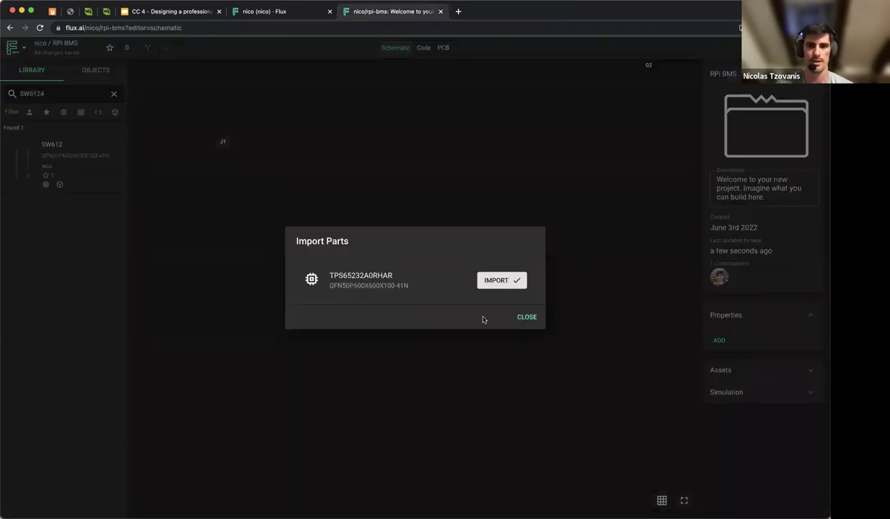
pyautogui.click(525, 318)
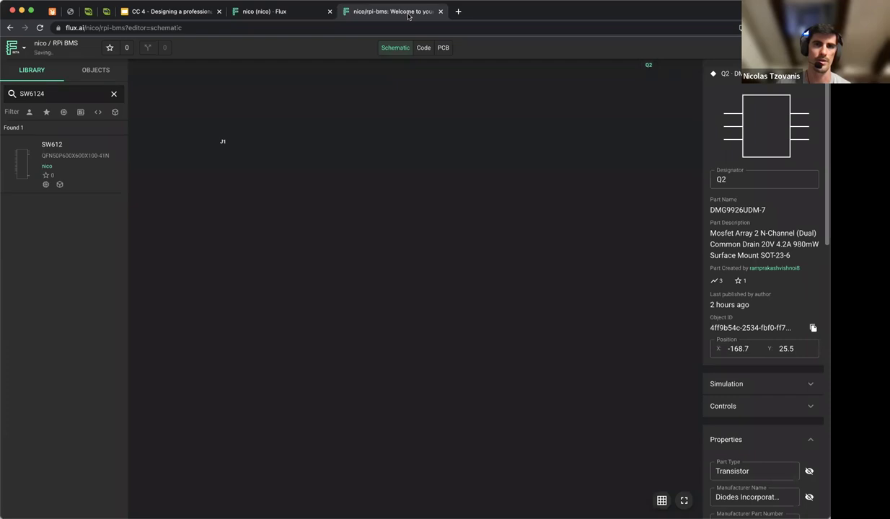
pyautogui.press('super+w')
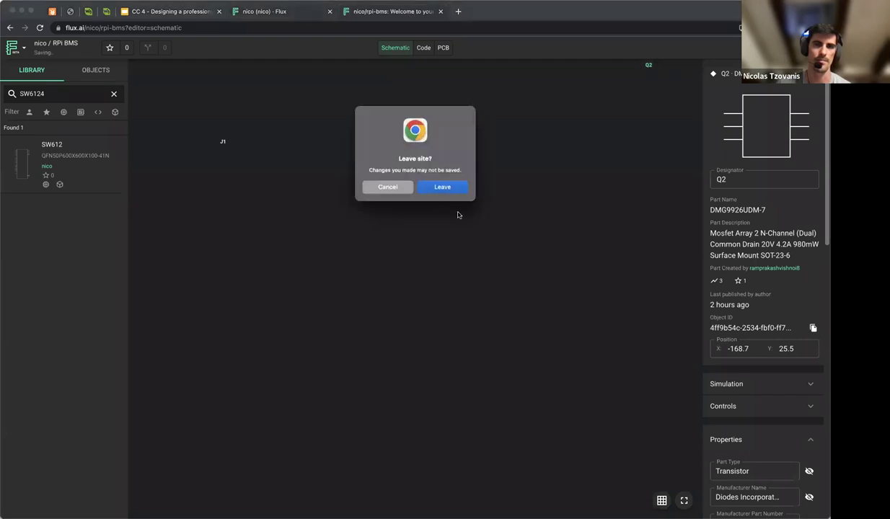
pyautogui.click(400, 185)
# Open RPi BMS from the profile page, view its schematic, then its PCB layout.
pyautogui.click(280, 16)
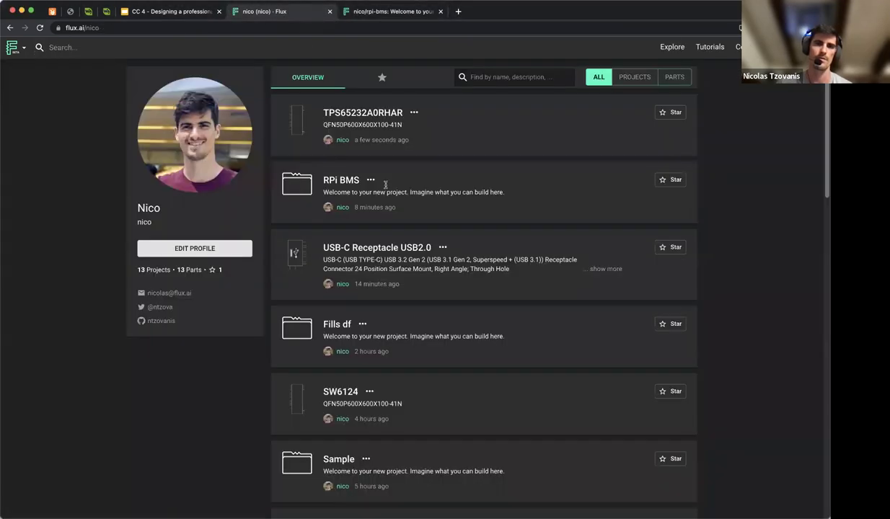
pyautogui.click(336, 178)
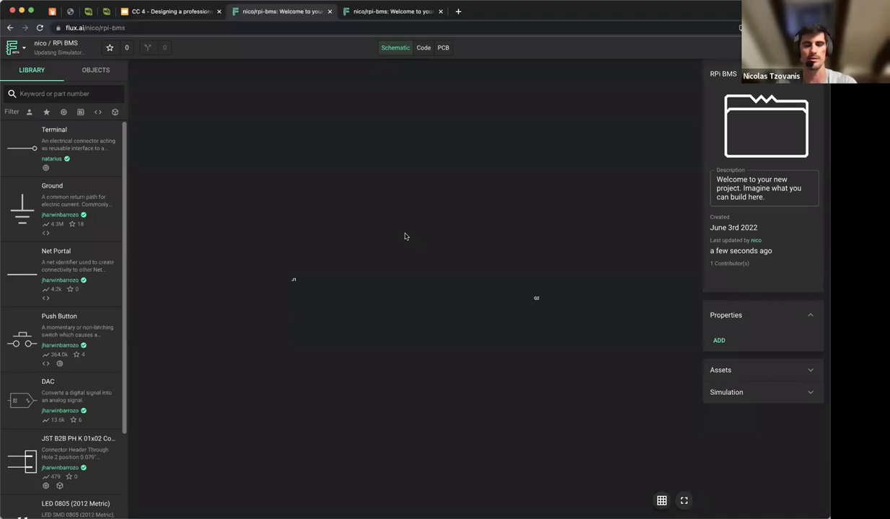
pyautogui.click(393, 49)
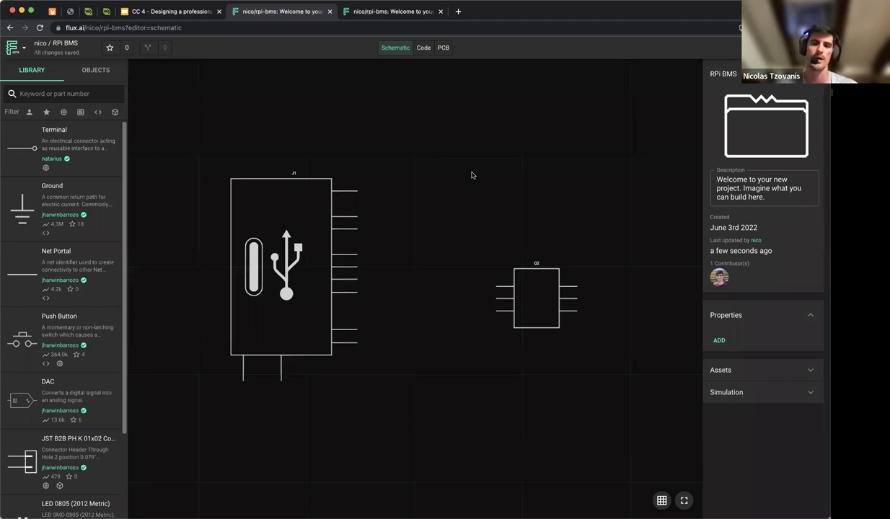
pyautogui.click(441, 49)
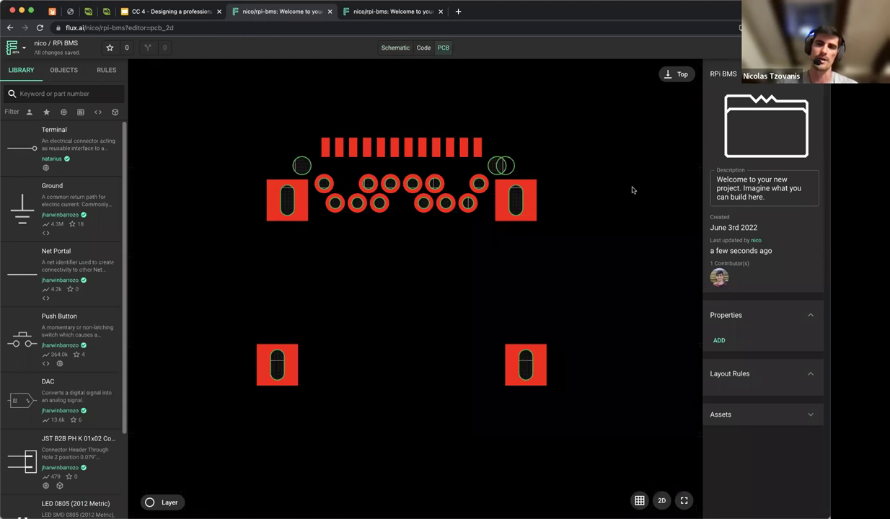
# Zoom and pan the PCB layout to centre the USB-C and MOSFET footprints.
pyautogui.scroll(-5, 633, 234)
pyautogui.moveTo(659, 329); pyautogui.dragTo(475, 339)
pyautogui.click(24, 47)
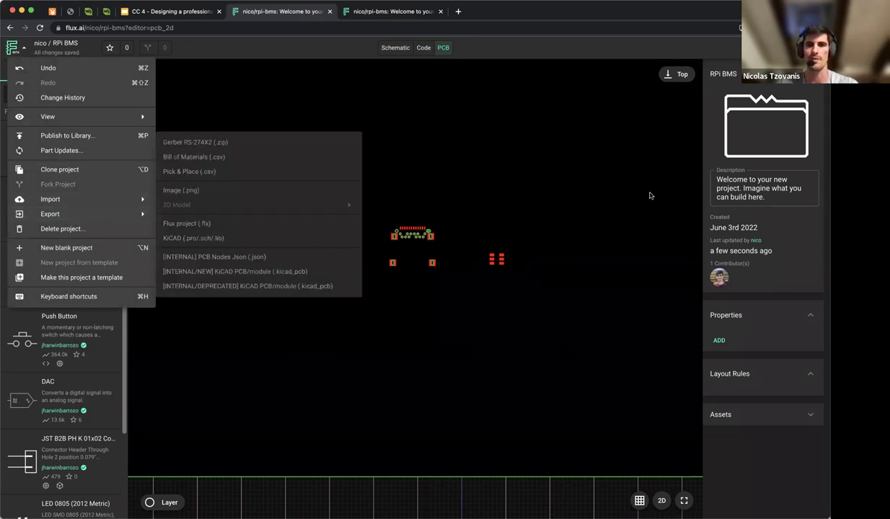
pyautogui.click(424, 252)
pyautogui.click(587, 275)
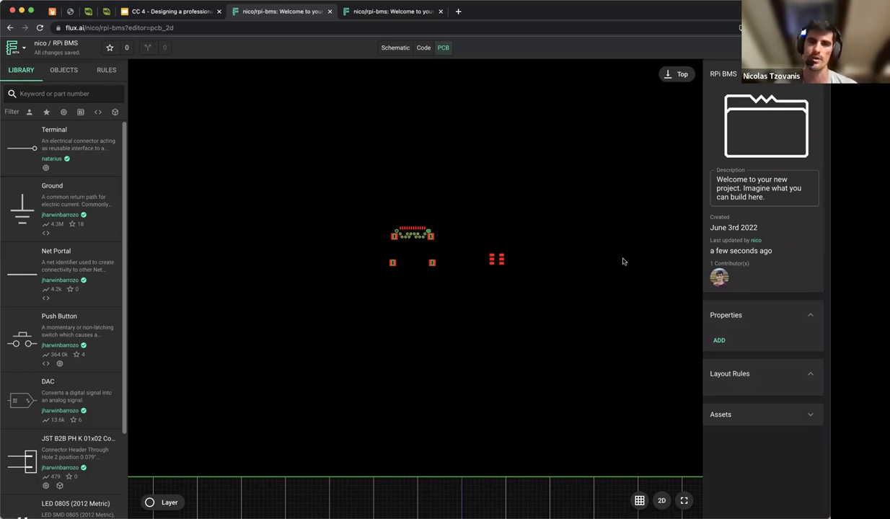
pyautogui.click(393, 48)
# Switch to the code view and back to the RPi BMS schematic showing J1 and Q2.
pyautogui.click(421, 48)
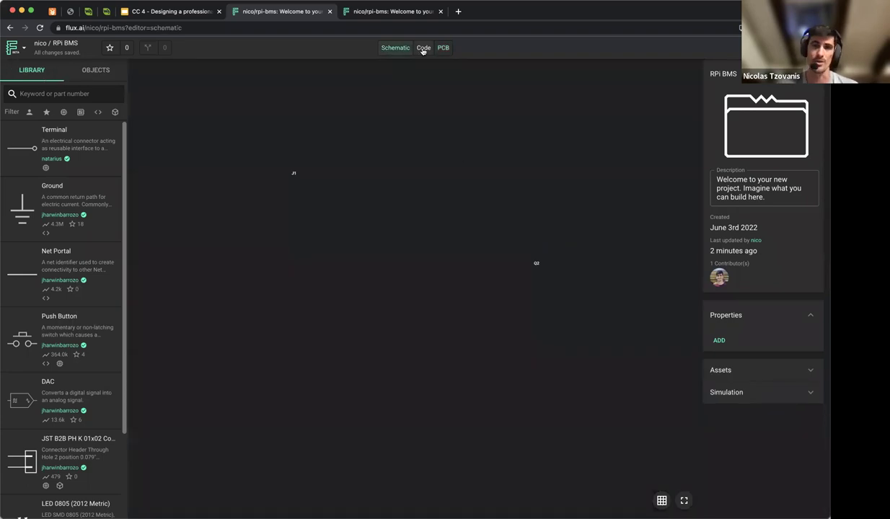
pyautogui.click(382, 47)
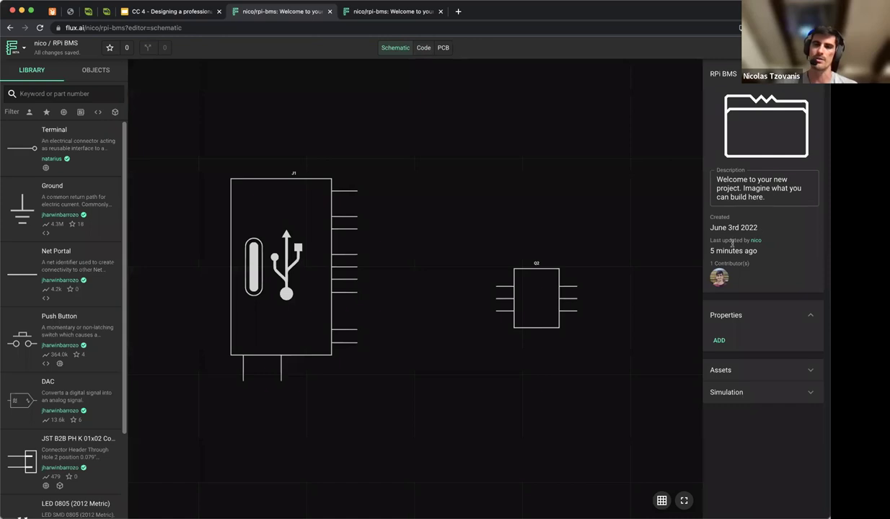
# Go to the Li-ion Battery HAT product page and enlarge its fourth board photo.
pyautogui.click(107, 12)
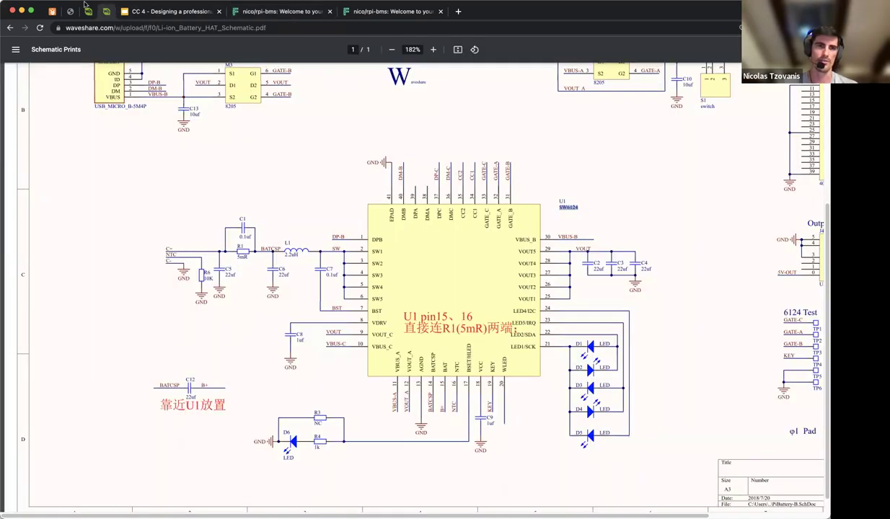
pyautogui.click(86, 11)
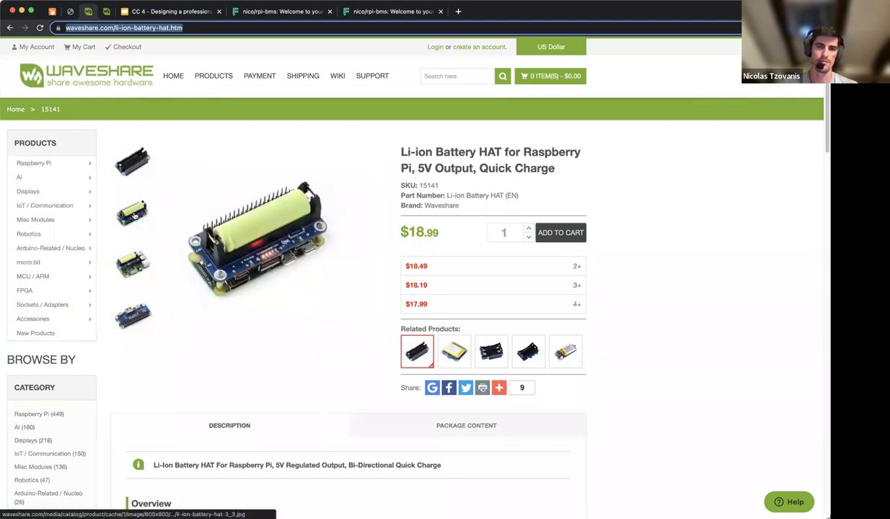
pyautogui.click(133, 316)
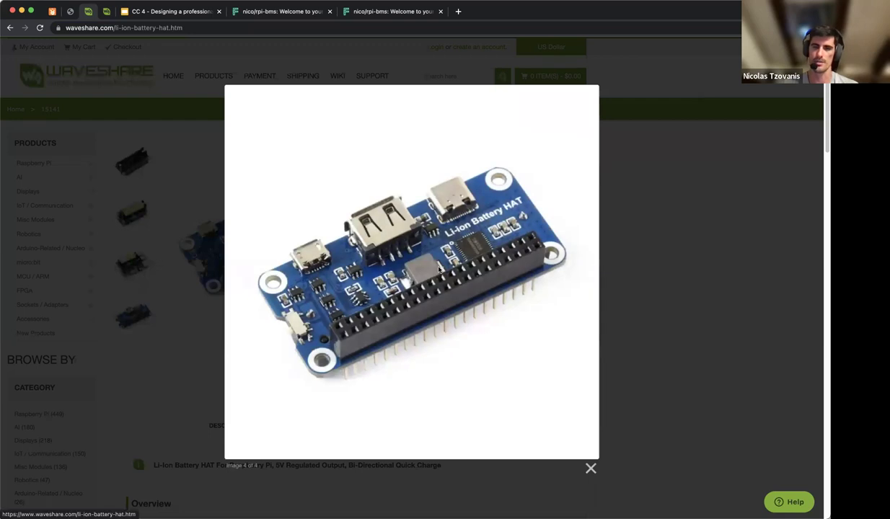
# Close the enlarged board photo and return to the Flux RPi BMS schematic.
pyautogui.scroll(-1, 432, 266)
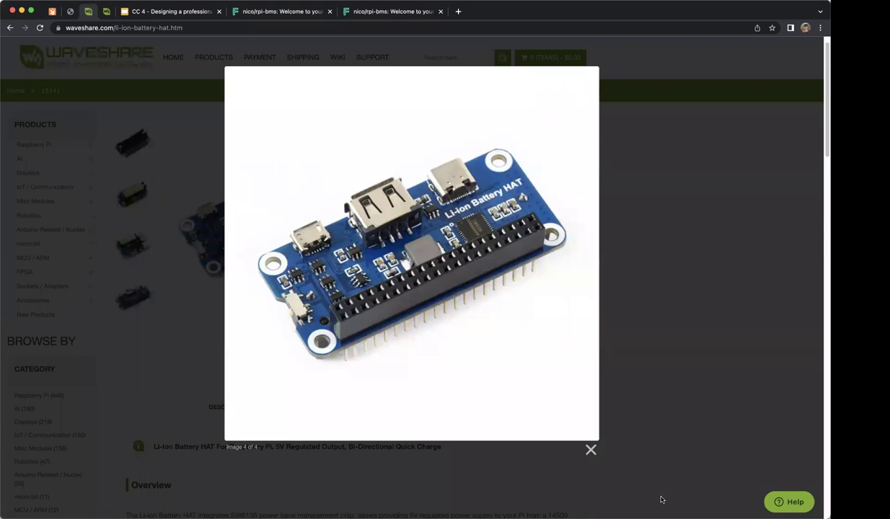
pyautogui.click(667, 71)
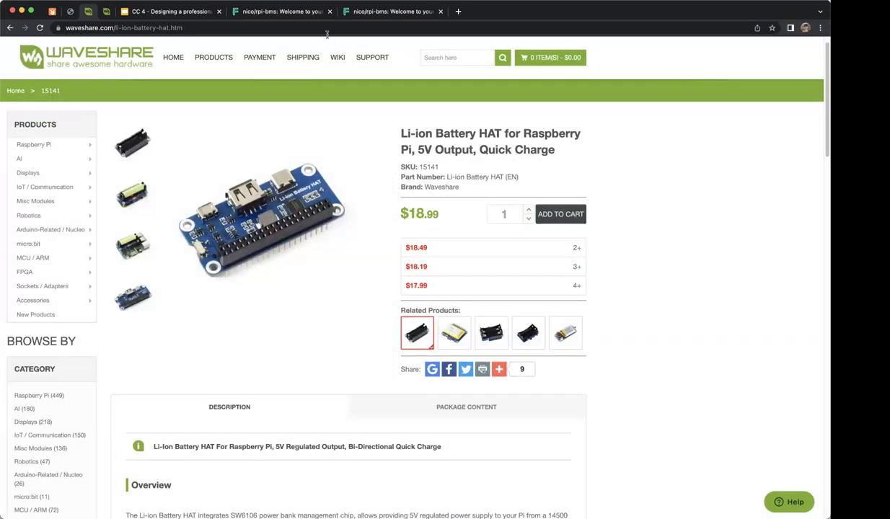
pyautogui.click(302, 11)
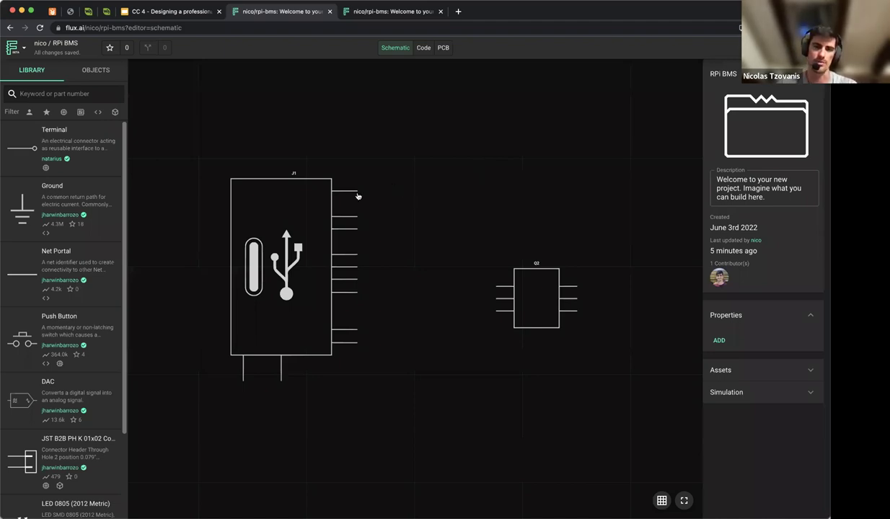
# Draw wires from J1's top-right and Q2's top-left pins, attaching a Net Portal to J1's wire.
pyautogui.moveTo(357, 191); pyautogui.dragTo(425, 192)
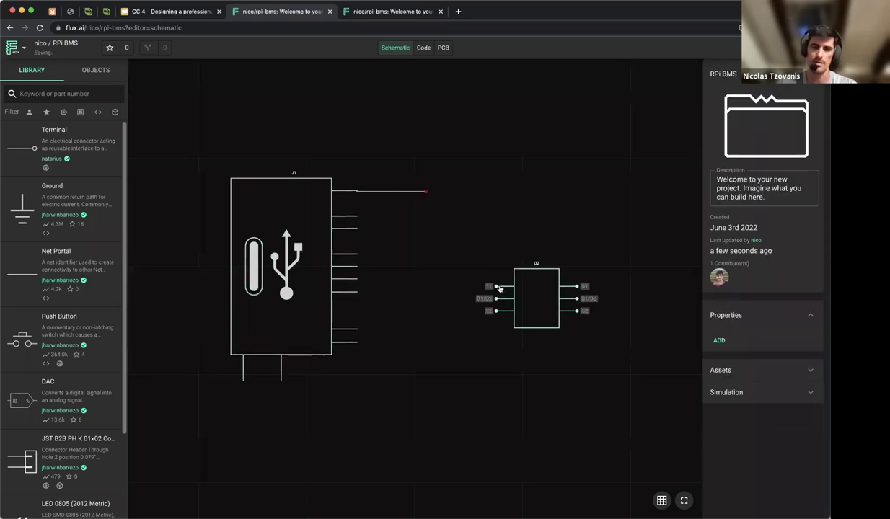
pyautogui.moveTo(496, 286); pyautogui.dragTo(447, 286)
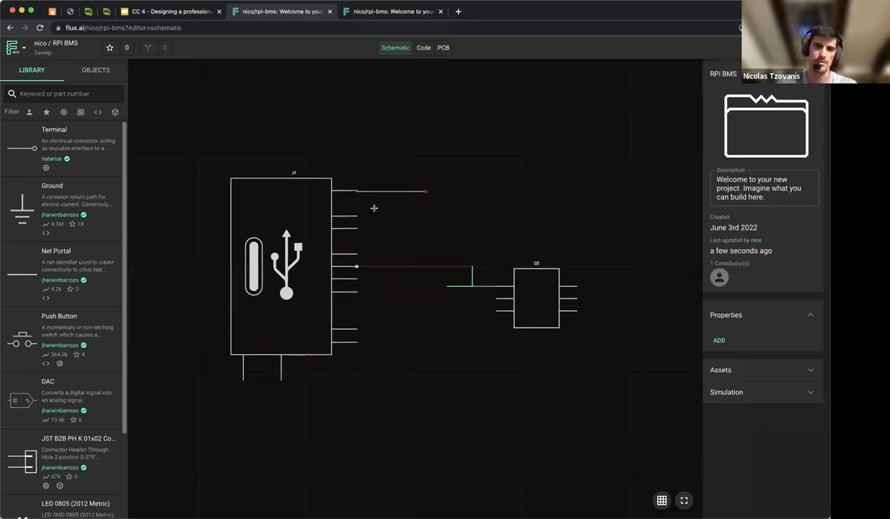
pyautogui.click(69, 94)
pyautogui.write('port')
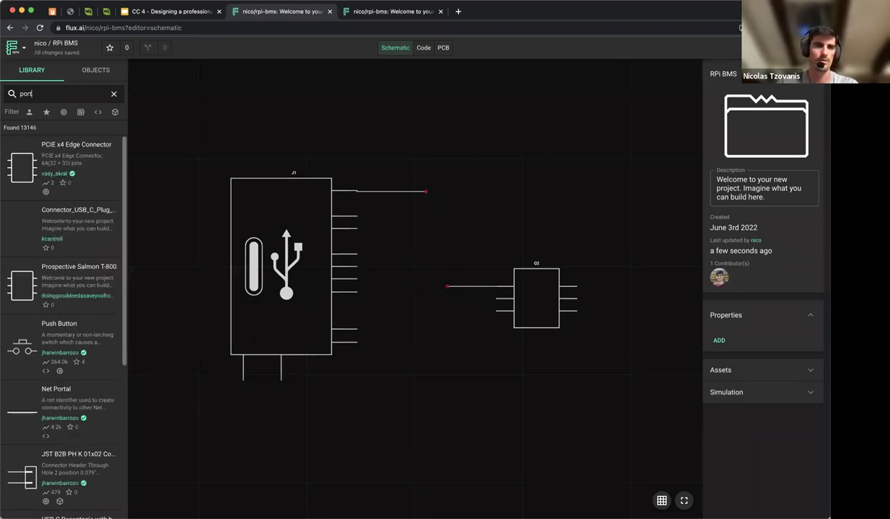
pyautogui.write('al')
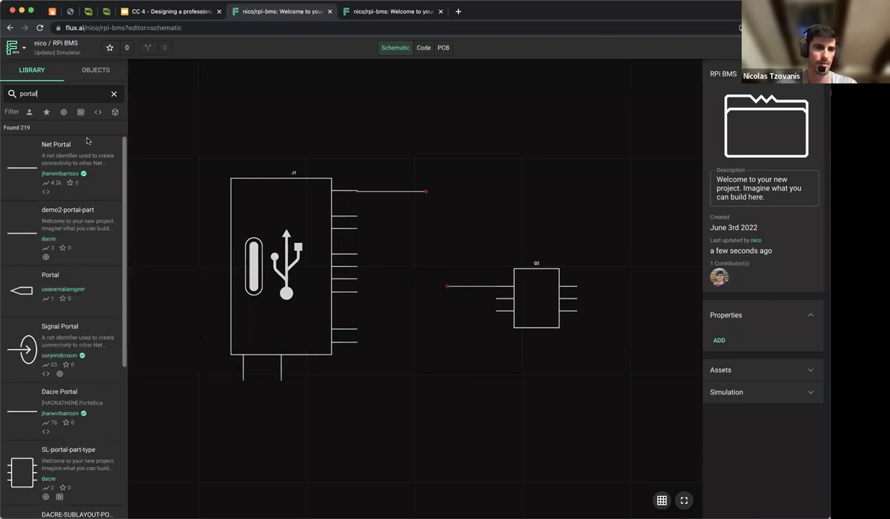
pyautogui.moveTo(61, 145); pyautogui.dragTo(492, 142)
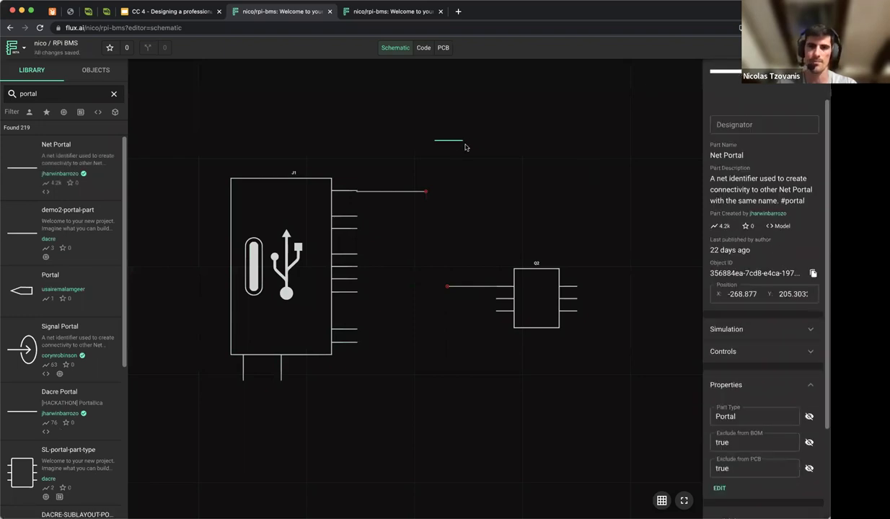
pyautogui.moveTo(461, 183); pyautogui.dragTo(427, 193)
pyautogui.press('Escape')
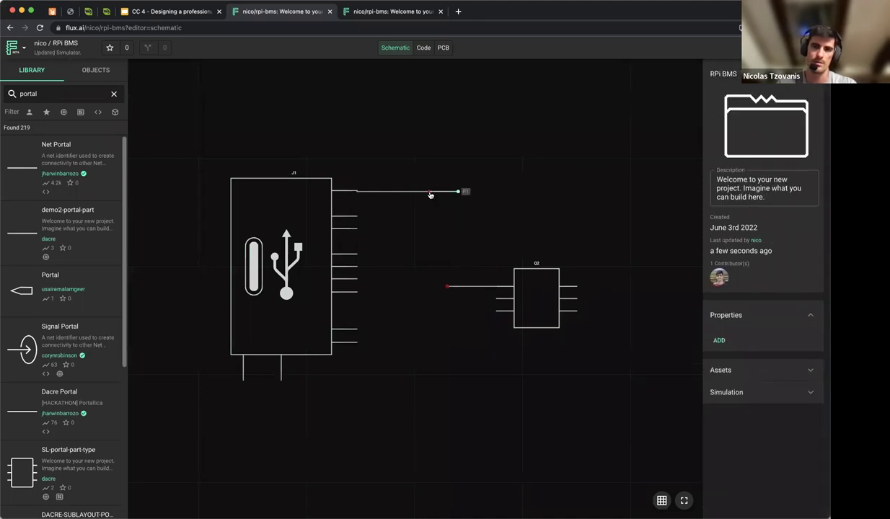
# Reposition the first Net Portal, testing its connection to J1's wire end.
pyautogui.scroll(5, 430, 193)
pyautogui.moveTo(428, 193); pyautogui.dragTo(490, 189)
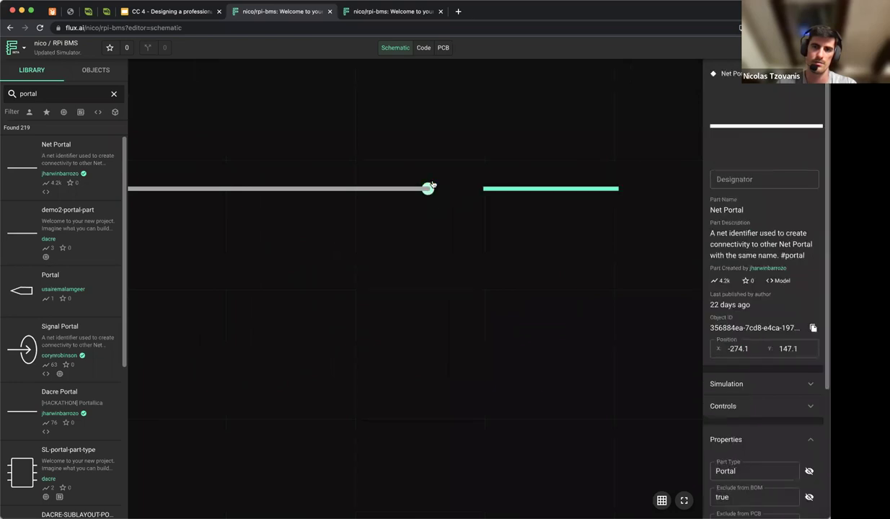
pyautogui.click(451, 188)
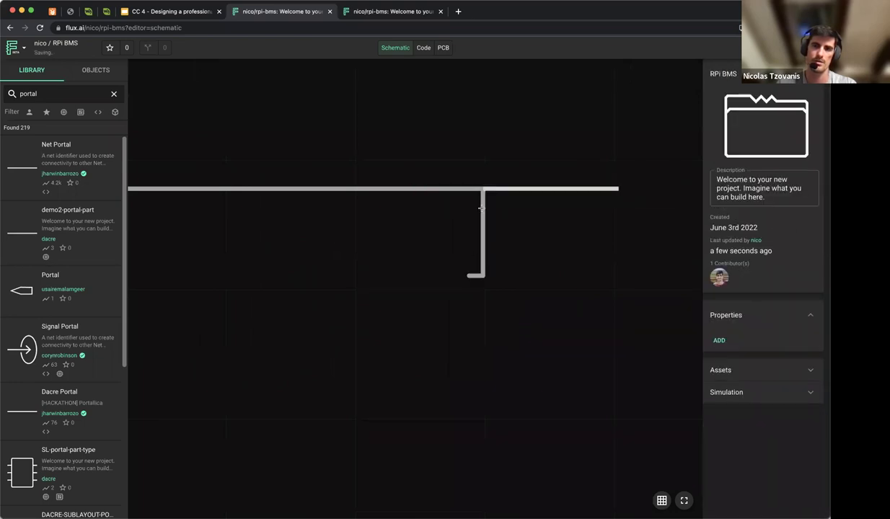
pyautogui.moveTo(486, 193); pyautogui.dragTo(512, 190)
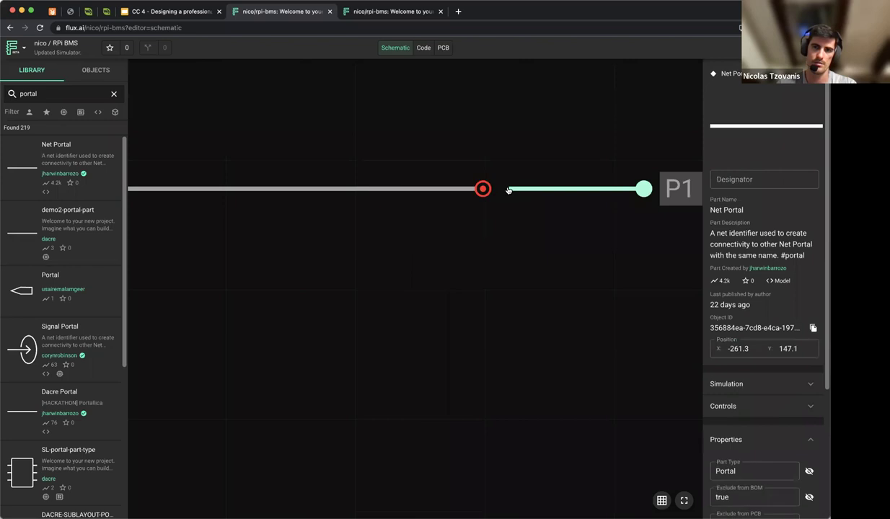
pyautogui.click(496, 216)
pyautogui.scroll(-3, 498, 218)
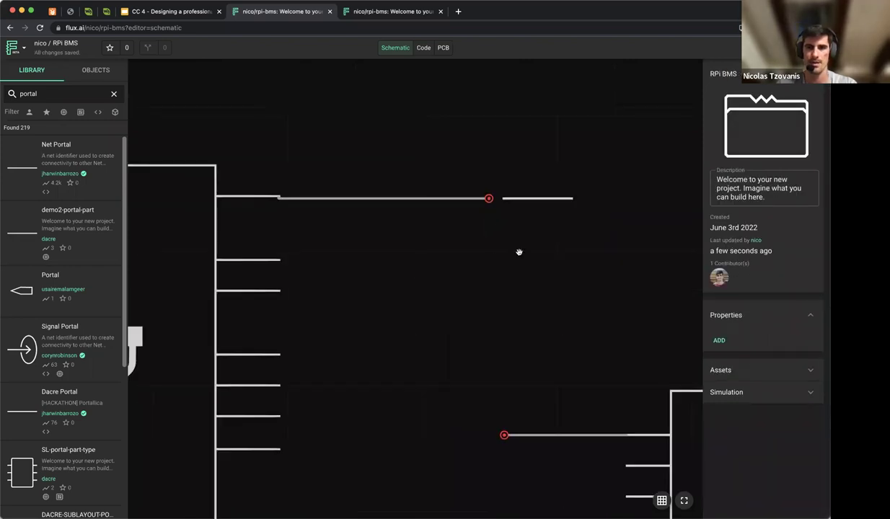
pyautogui.hscroll(3, 375, 260)
pyautogui.moveTo(391, 220); pyautogui.dragTo(341, 216)
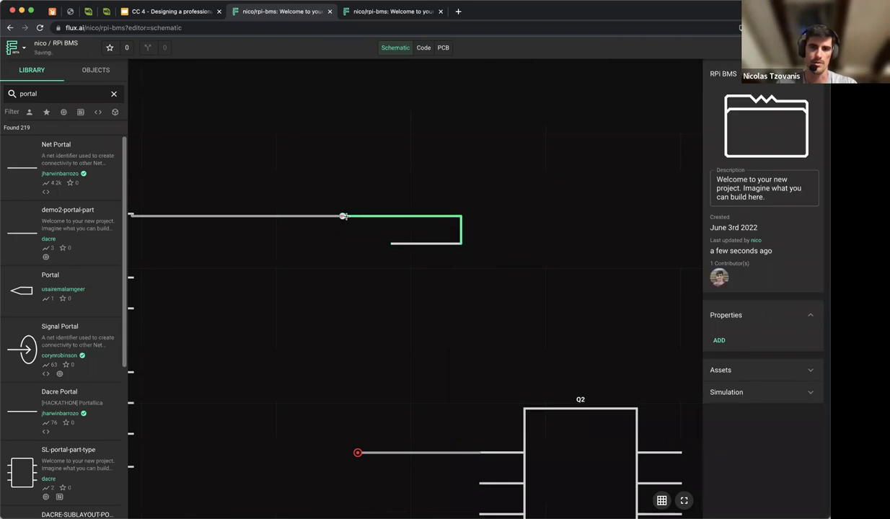
# Place a second Net Portal on the end of Q2's wire.
pyautogui.scroll(-3, 397, 294)
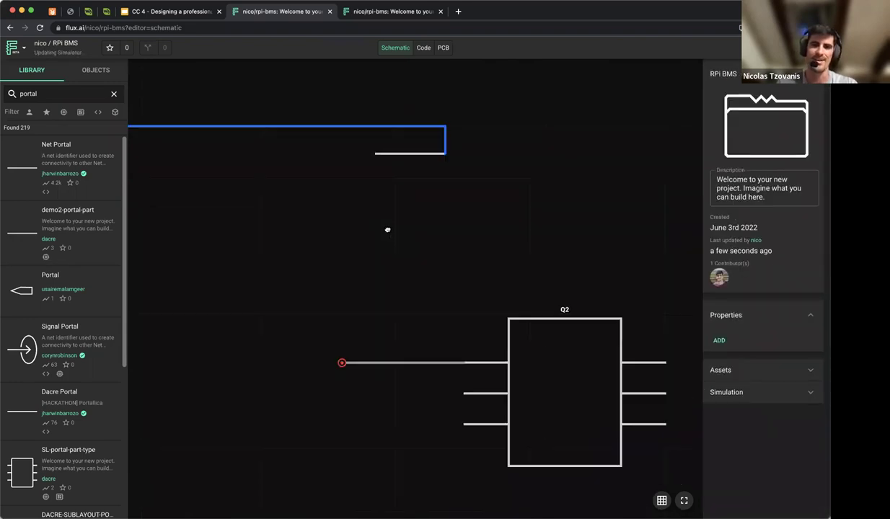
pyautogui.moveTo(22, 141); pyautogui.dragTo(334, 333)
pyautogui.click(368, 310)
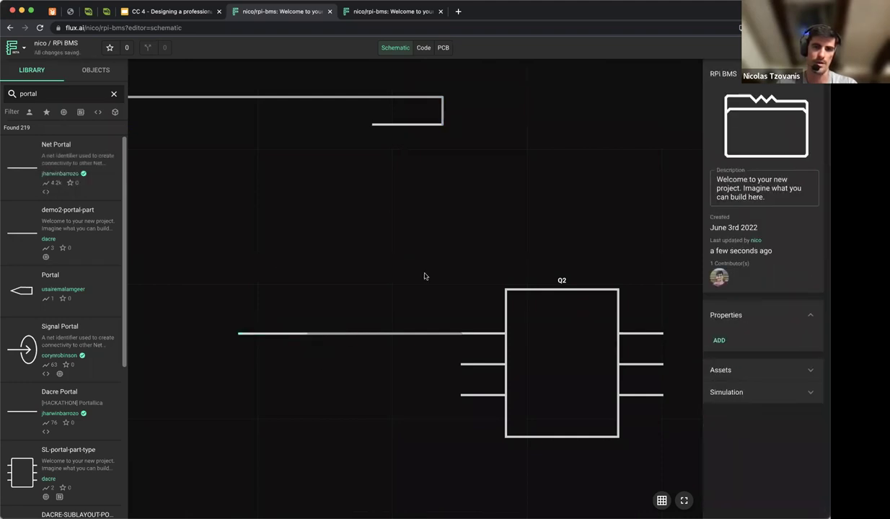
# Name the net portal on J1's wire 'test'.
pyautogui.click(385, 124)
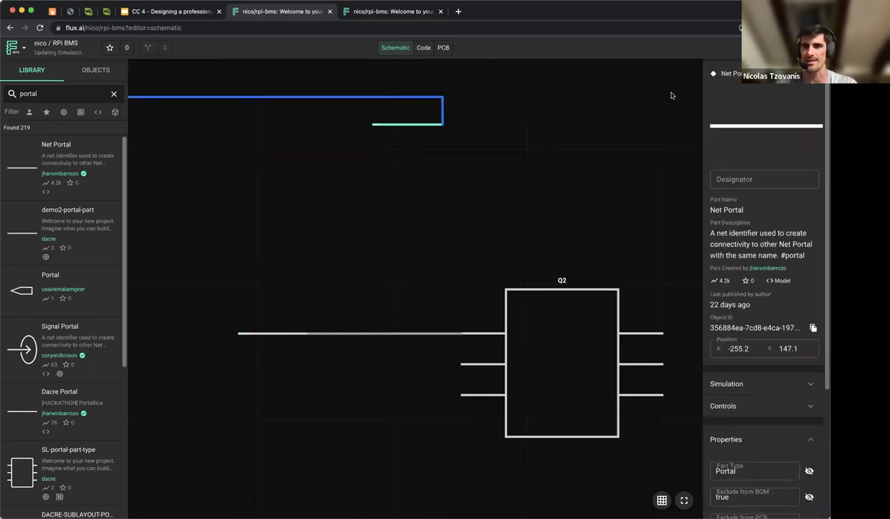
pyautogui.click(765, 178)
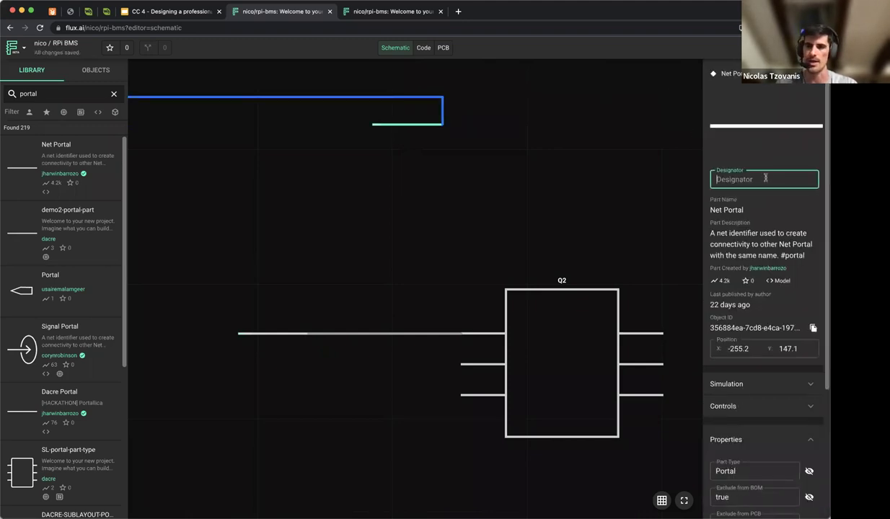
pyautogui.write('test')
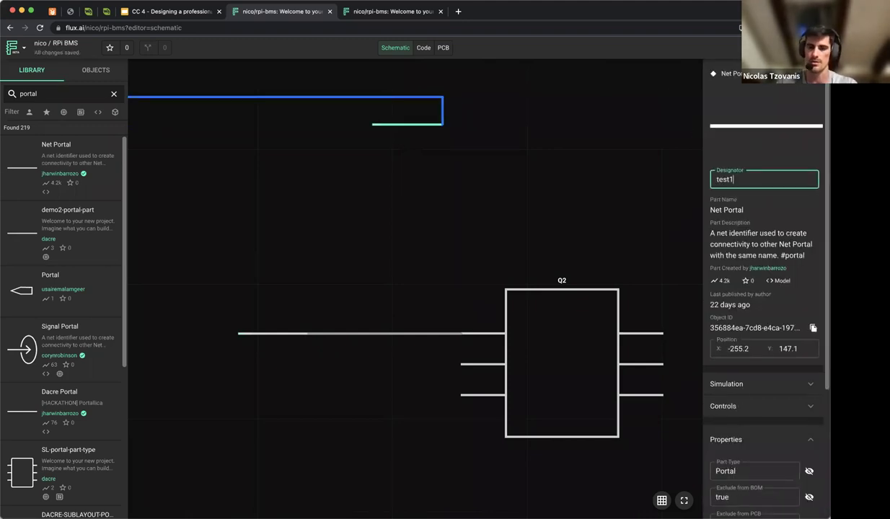
pyautogui.click(344, 212)
# Name the lower net portal beside Q2 'test' as well.
pyautogui.click(307, 333)
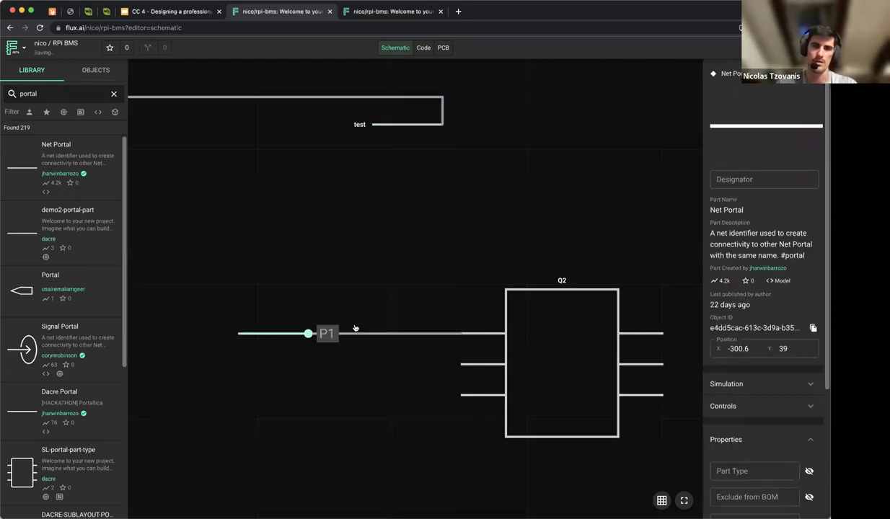
pyautogui.click(747, 179)
pyautogui.write('test')
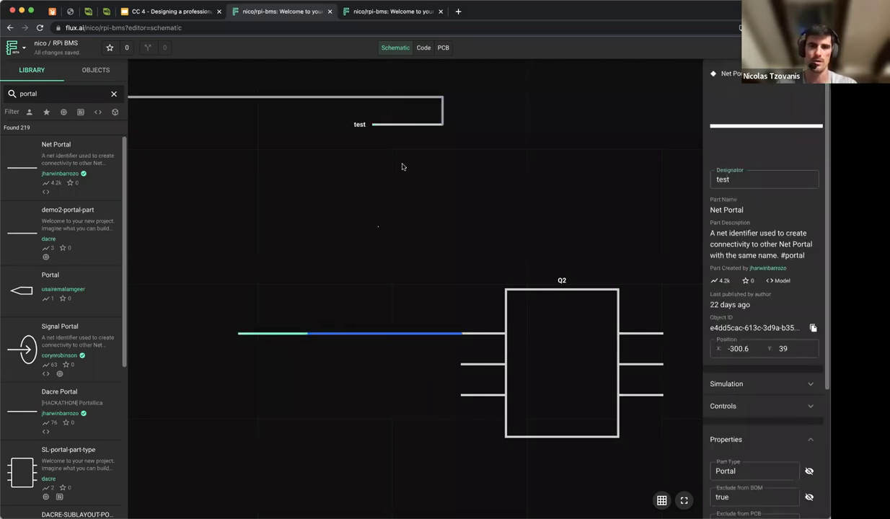
pyautogui.click(267, 101)
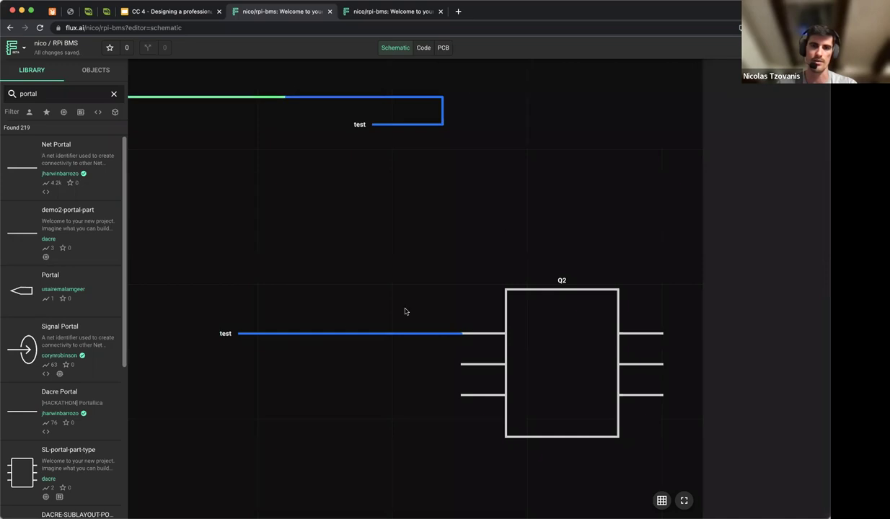
# Select the top J1 wire to confirm it now belongs to the test net.
pyautogui.scroll(-5, 326, 332)
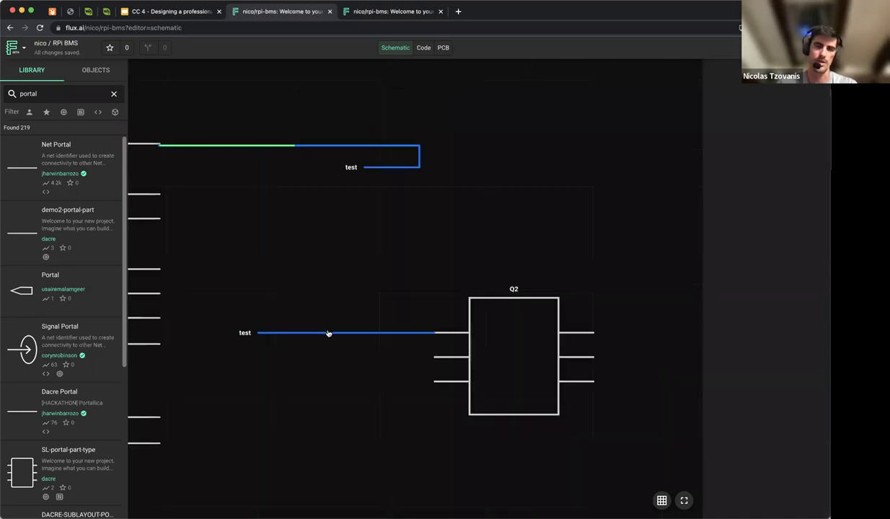
pyautogui.scroll(4, 326, 332)
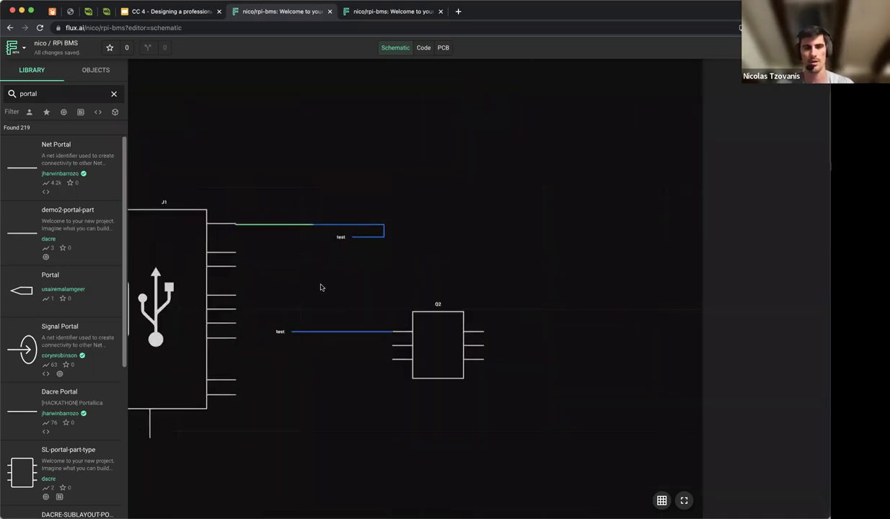
pyautogui.click(332, 298)
pyautogui.click(277, 226)
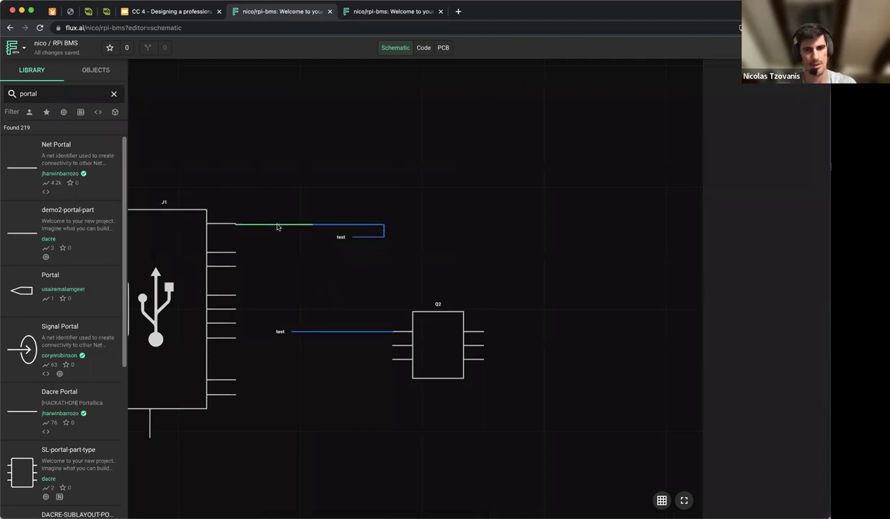
pyautogui.click(364, 284)
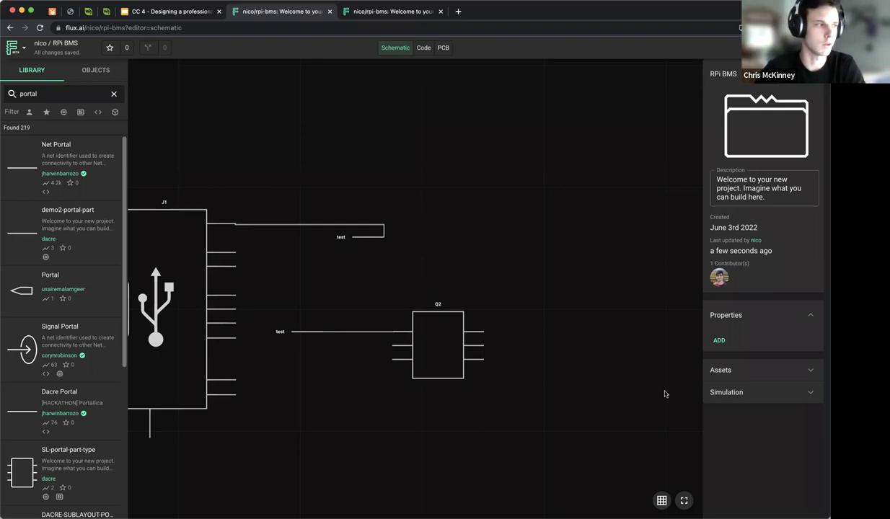
# Scroll up and back down on the page while the RapidHarness tabs load.
pyautogui.scroll(3, 311, 255)
pyautogui.scroll(2, 311, 255)
pyautogui.scroll(-4, 311, 254)
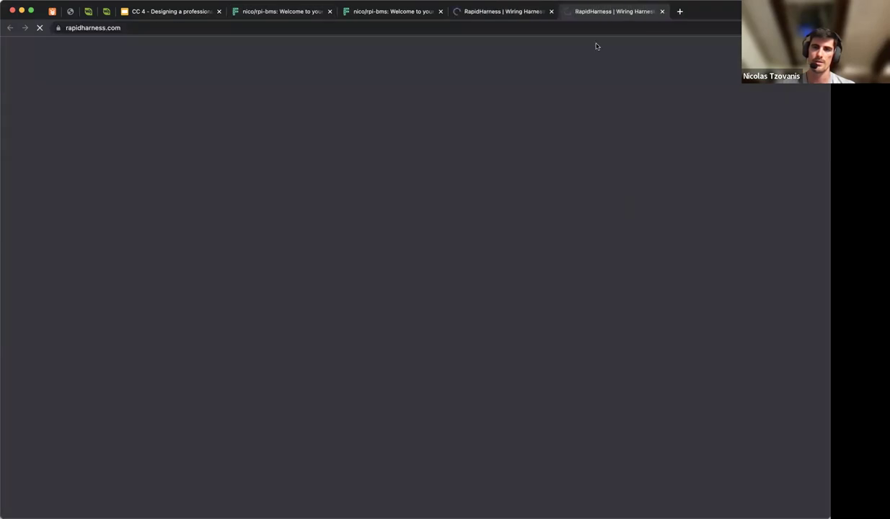
# Close the duplicate RapidHarness tab and scroll down through the harness demo drawing.
pyautogui.press('super+w')
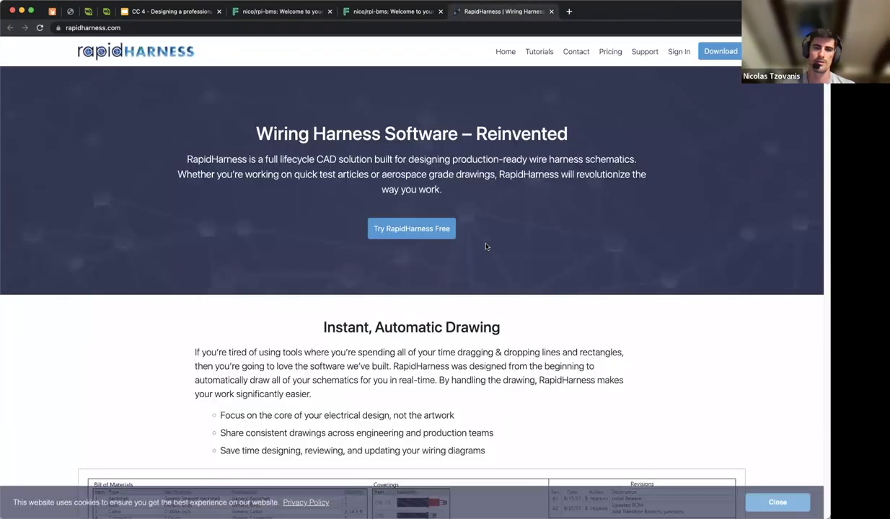
pyautogui.scroll(-5, 485, 247)
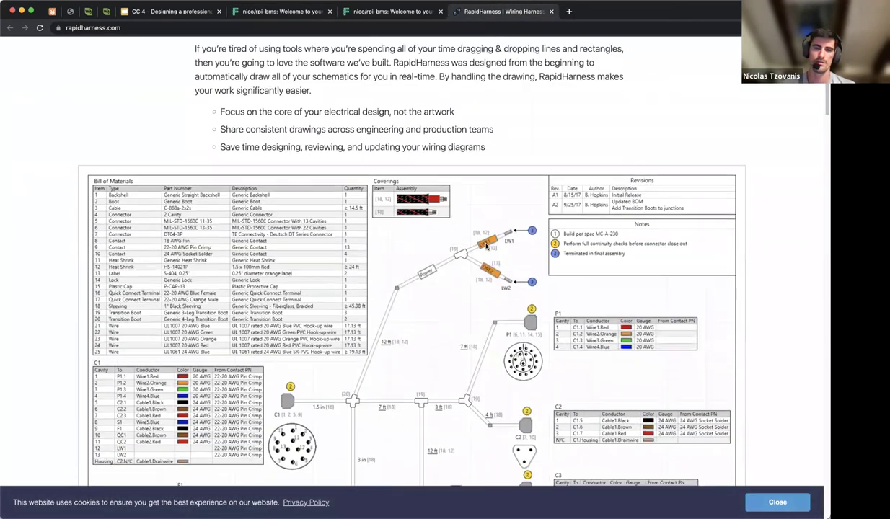
pyautogui.scroll(-3, 485, 246)
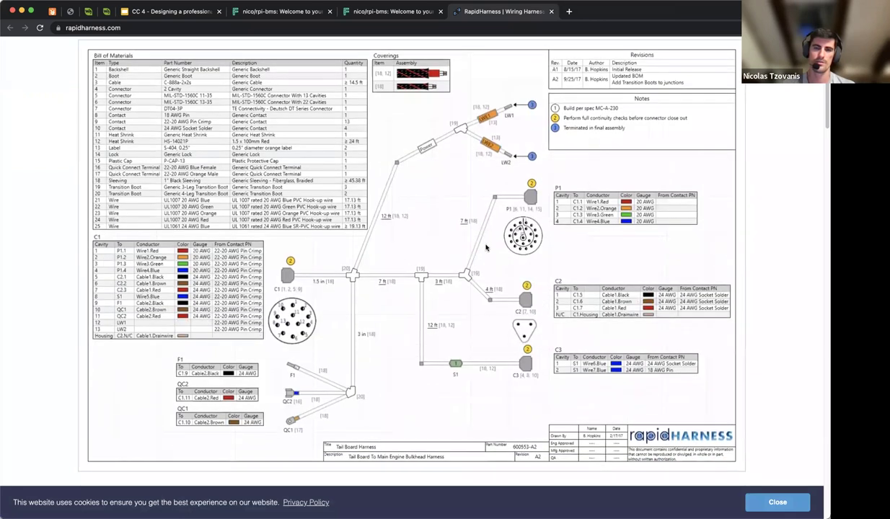
pyautogui.scroll(3, 485, 246)
pyautogui.scroll(-5, 485, 246)
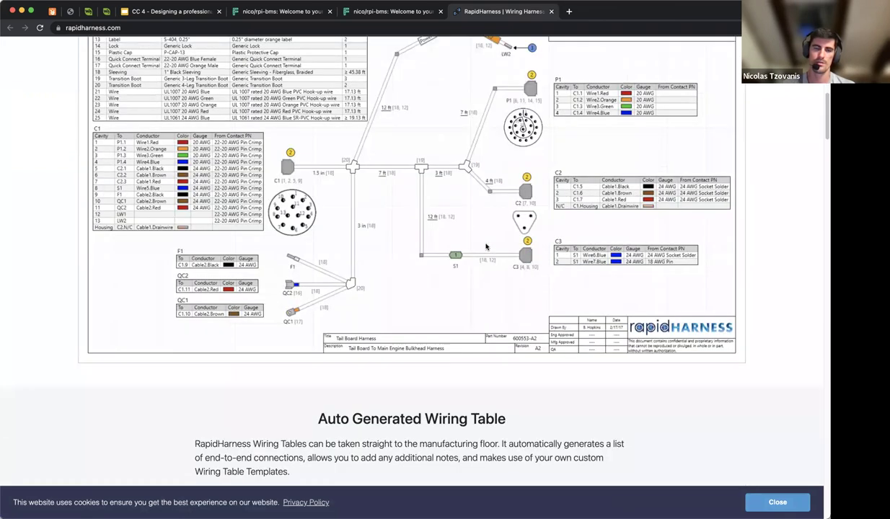
# Scroll back to the top of rapidharness.com and close its tab to return to Flux.
pyautogui.scroll(5, 485, 246)
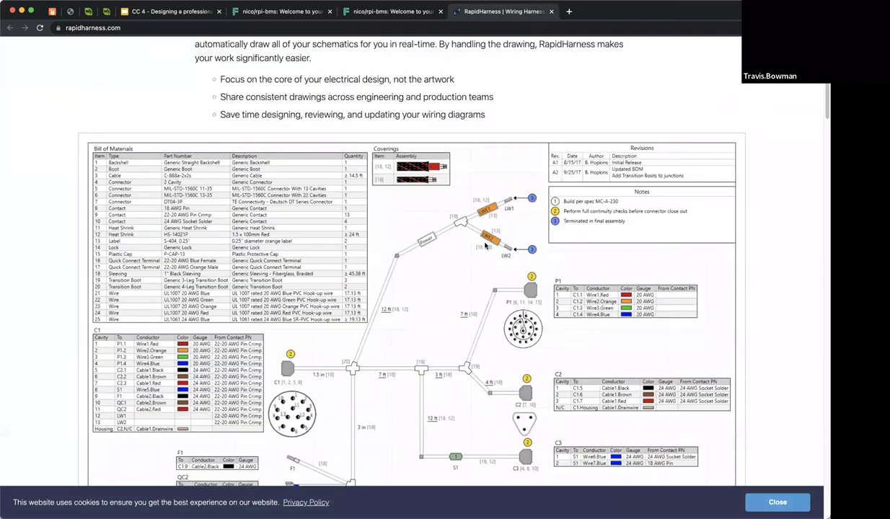
pyautogui.scroll(1, 520, 91)
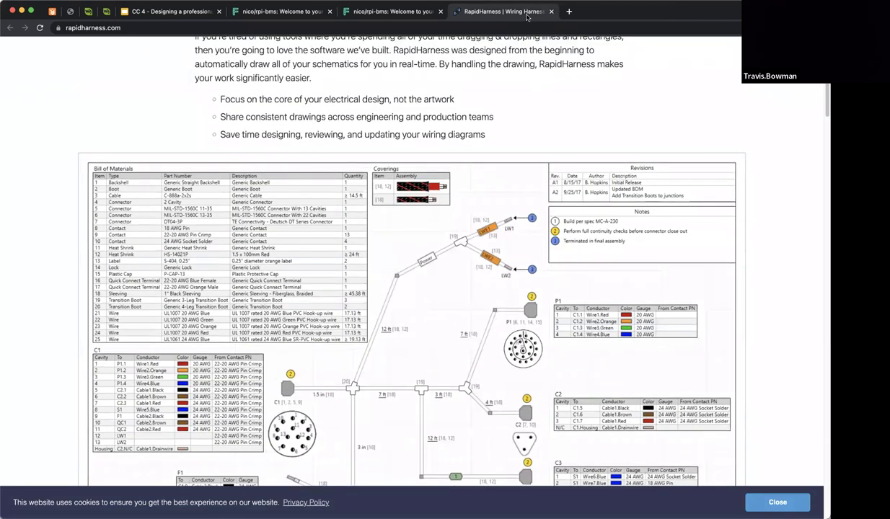
pyautogui.scroll(8, 461, 184)
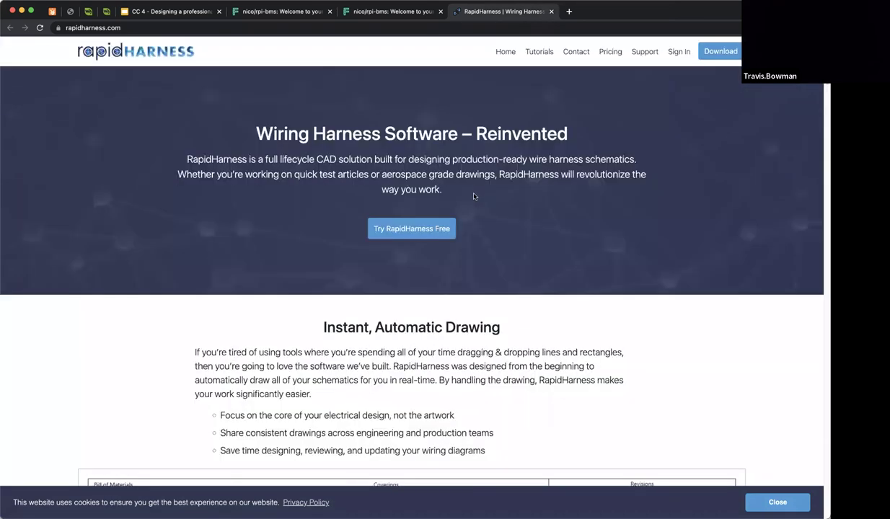
pyautogui.middleClick(522, 16)
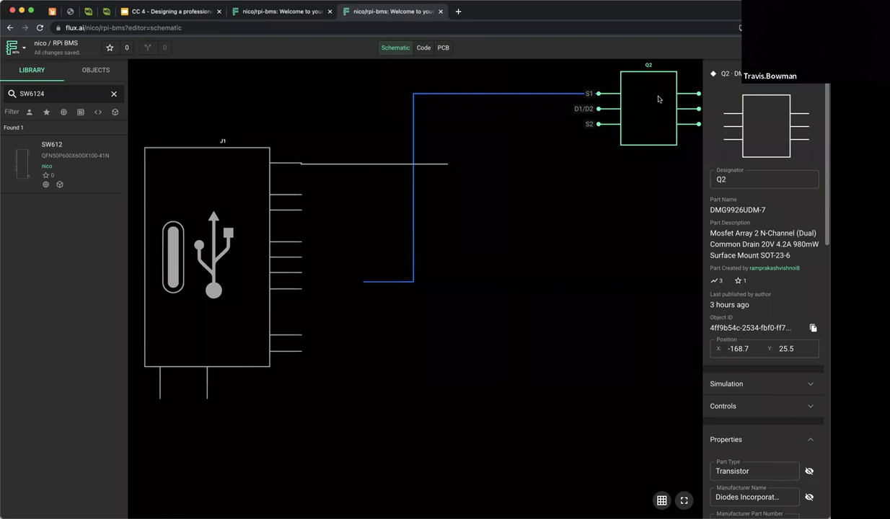
# Drag Q2 beside J1 to X -134.1, Y 9.2, keeping its wire attached.
pyautogui.moveTo(658, 99); pyautogui.dragTo(574, 284)
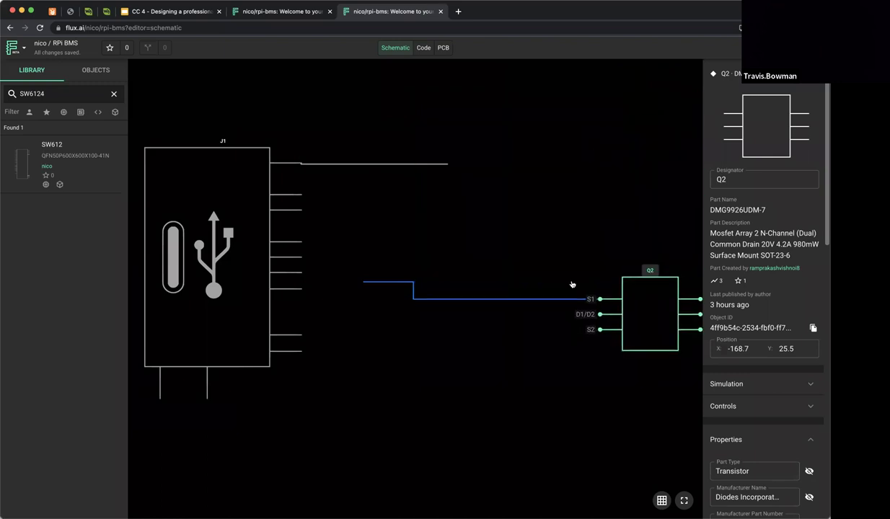
pyautogui.click(633, 356)
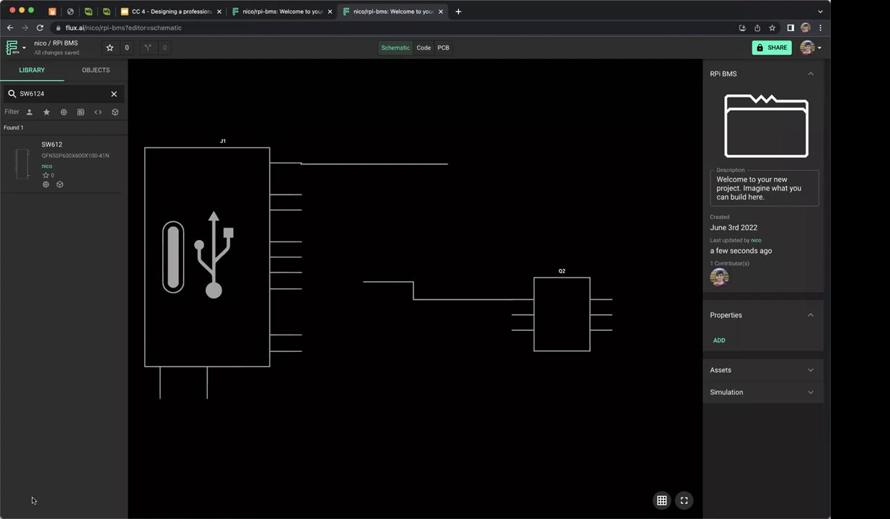
pyautogui.click(137, 367)
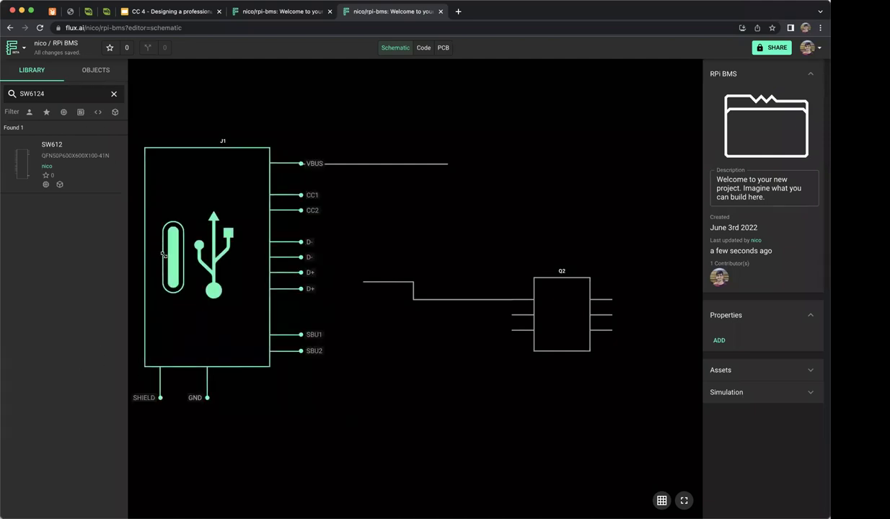
pyautogui.click(344, 466)
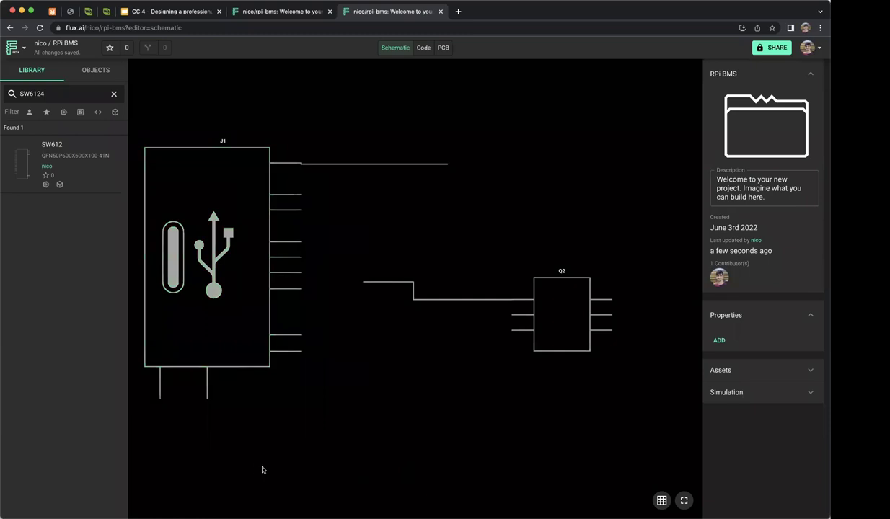